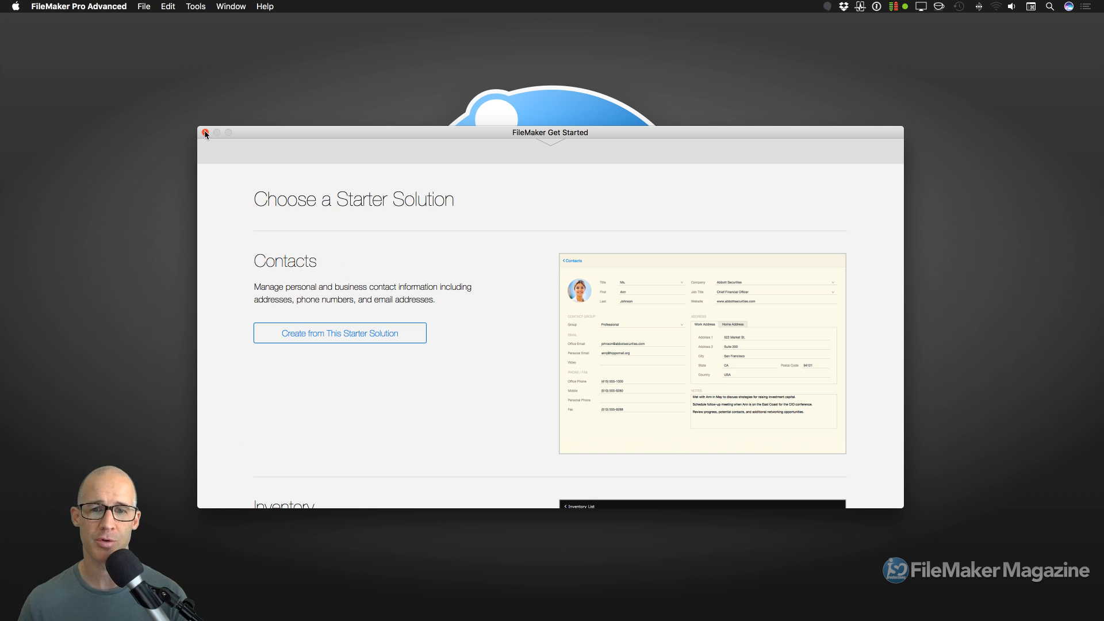
- Close the Get Started window and open the recent Contacts solution from the Launch Center
click(205, 133)
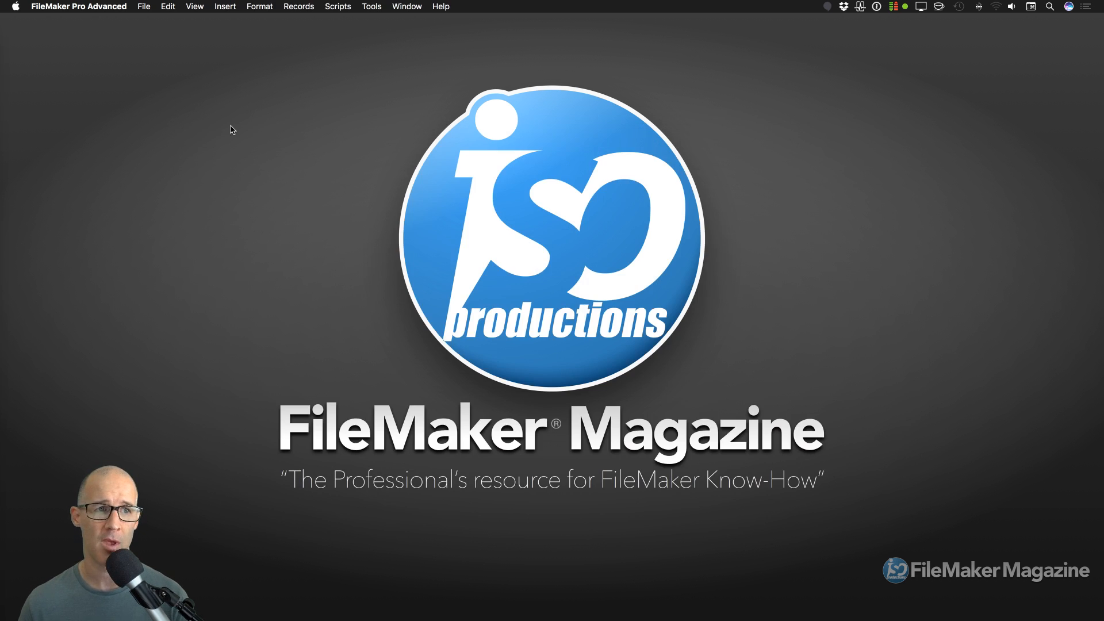
click(147, 7)
click(157, 50)
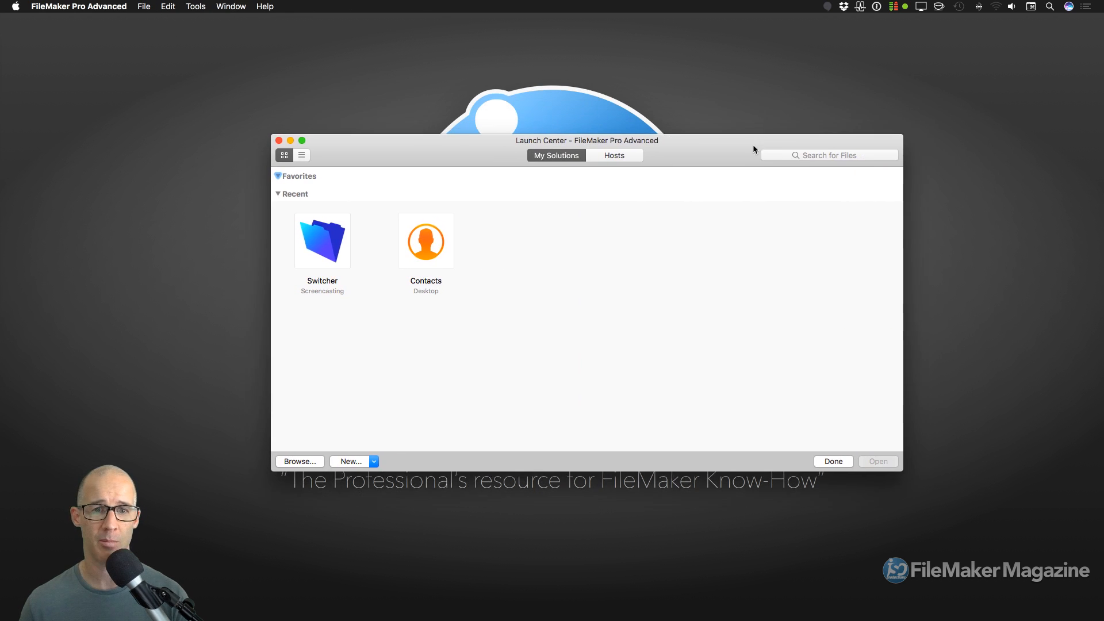
double_click(429, 245)
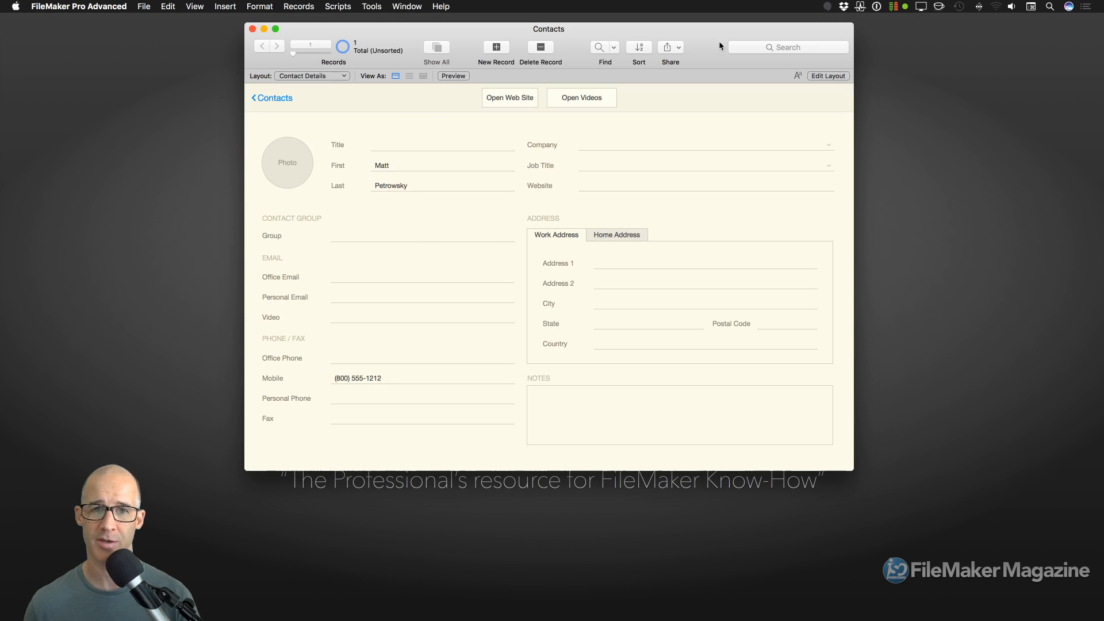
drag(617, 25, 629, 51)
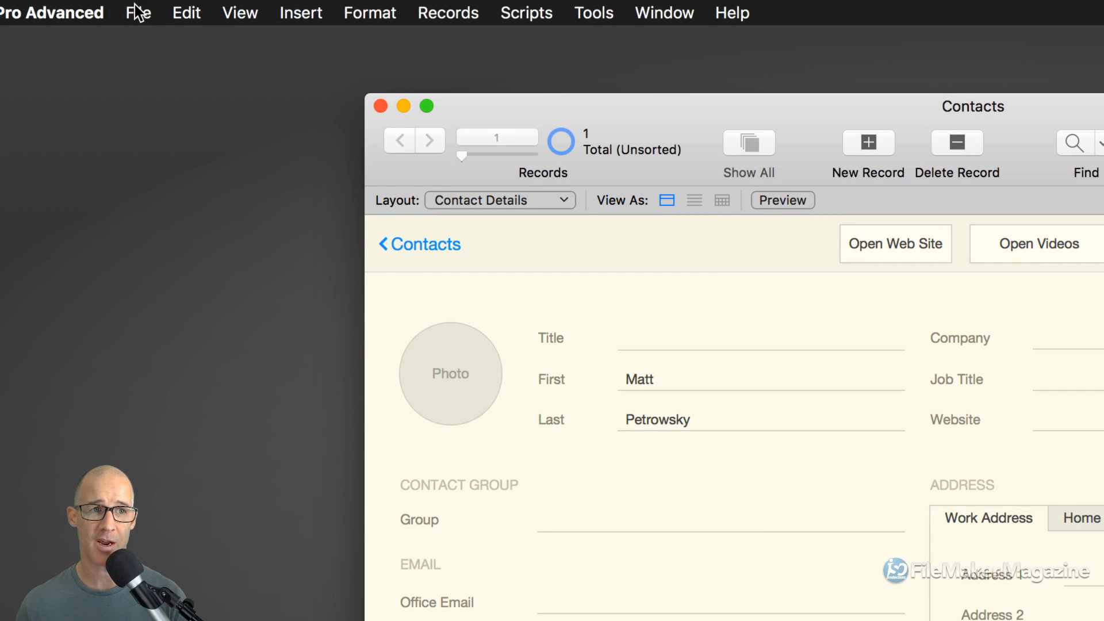
click(144, 6)
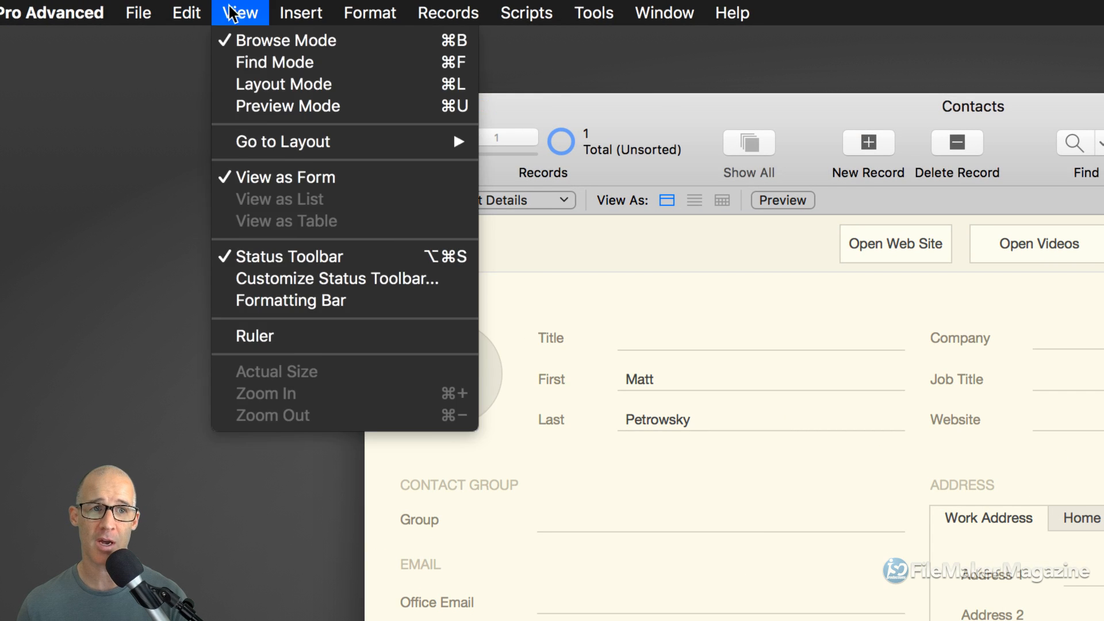
mouse_move(527, 13)
mouse_move(646, 12)
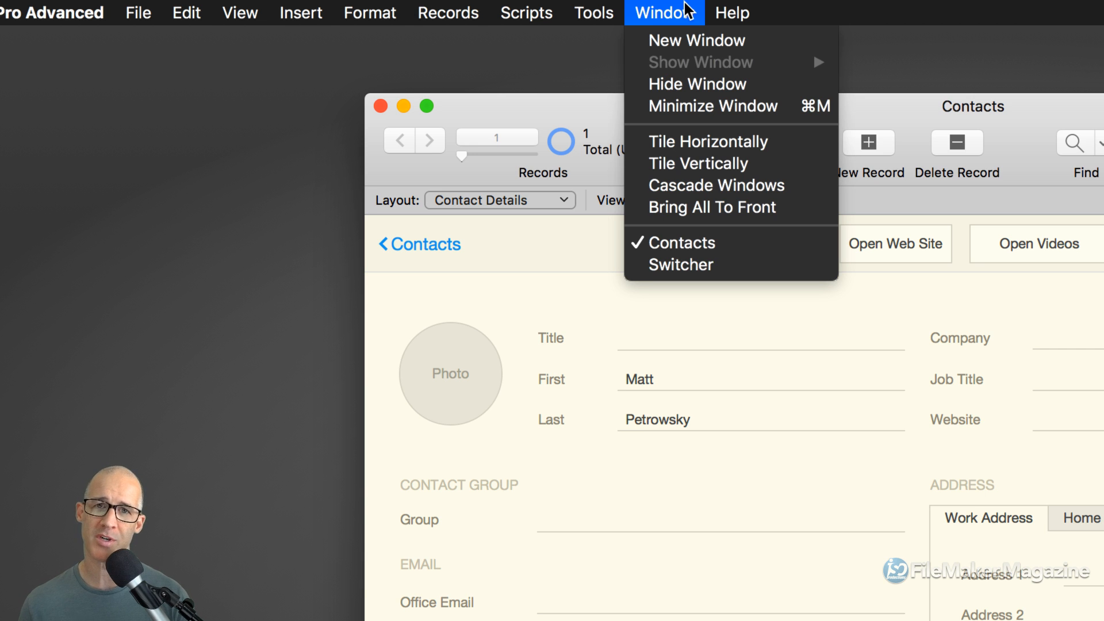
mouse_move(37, 15)
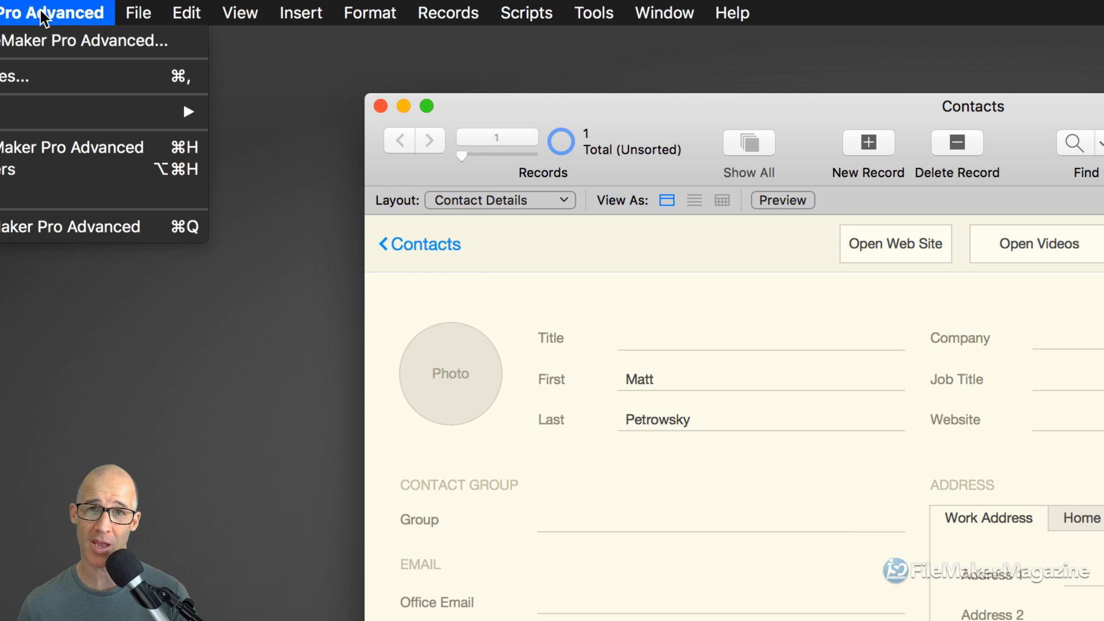
mouse_move(739, 16)
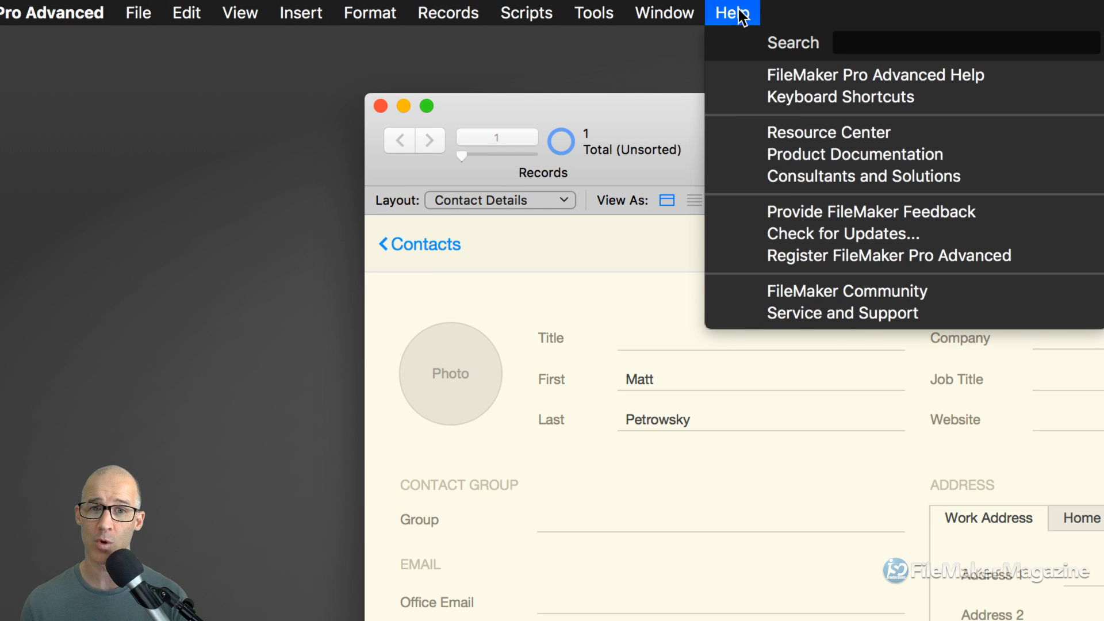
- Open the custom menus manager to examine the file's menu sets, and cancel it without changes
mouse_move(160, 16)
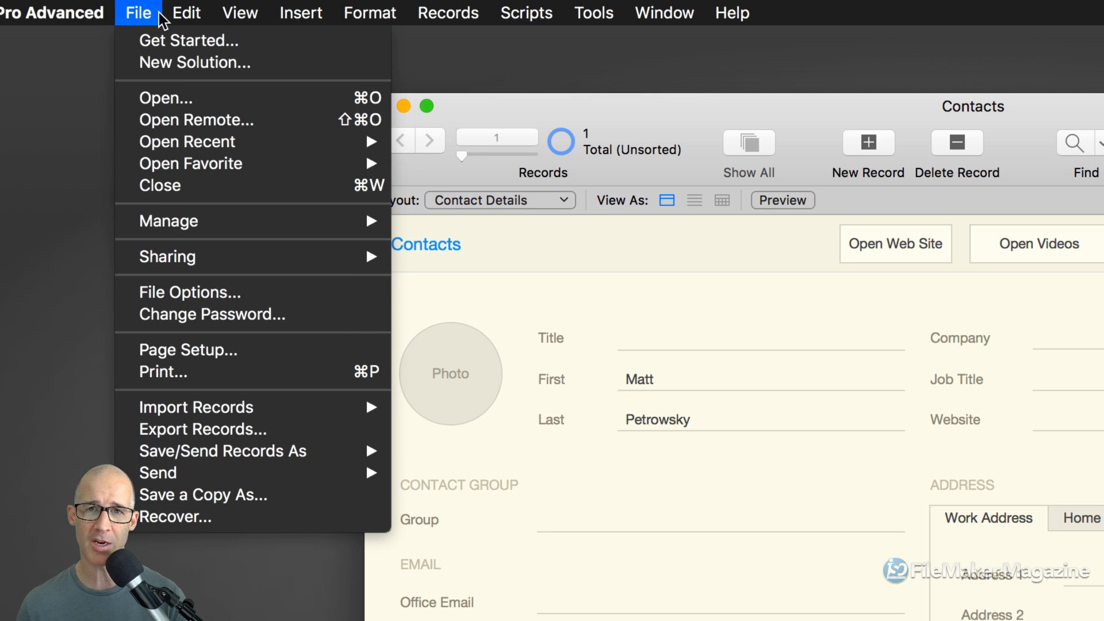
mouse_move(195, 222)
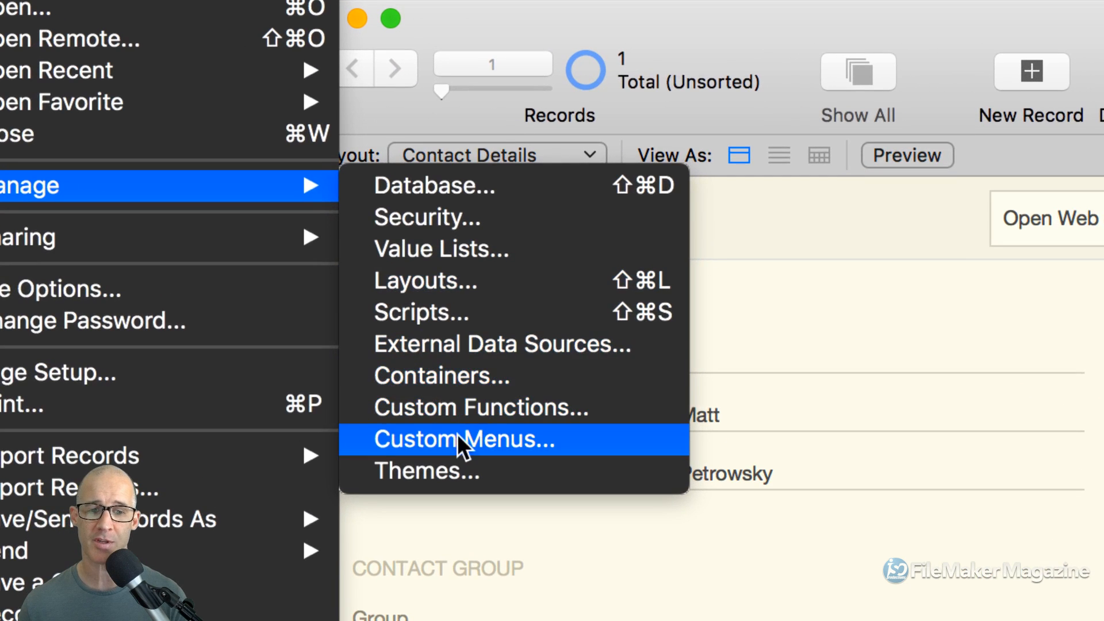
click(519, 434)
drag(590, 107, 547, 102)
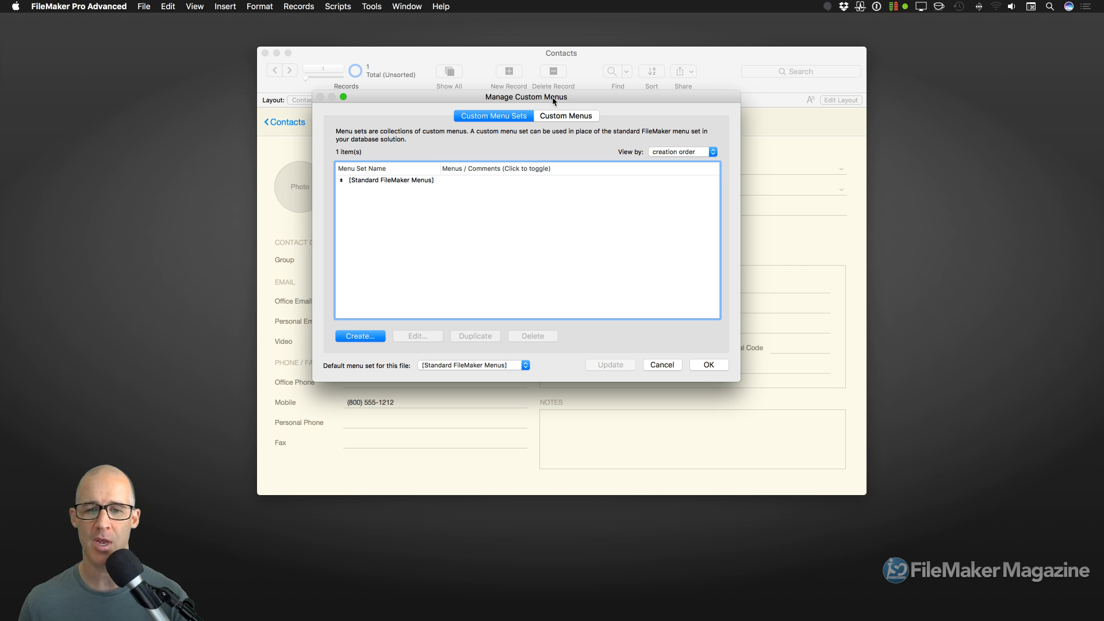
click(668, 367)
click(554, 200)
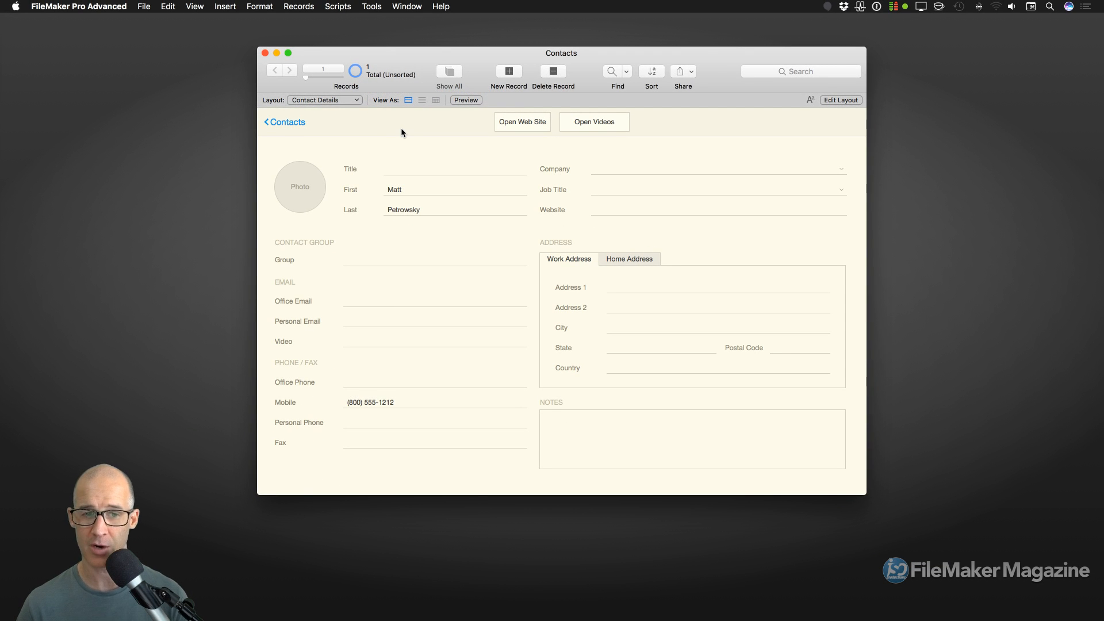
- Create a new contact record and enter a phone number in its Mobile field
key(super+n)
click(364, 402)
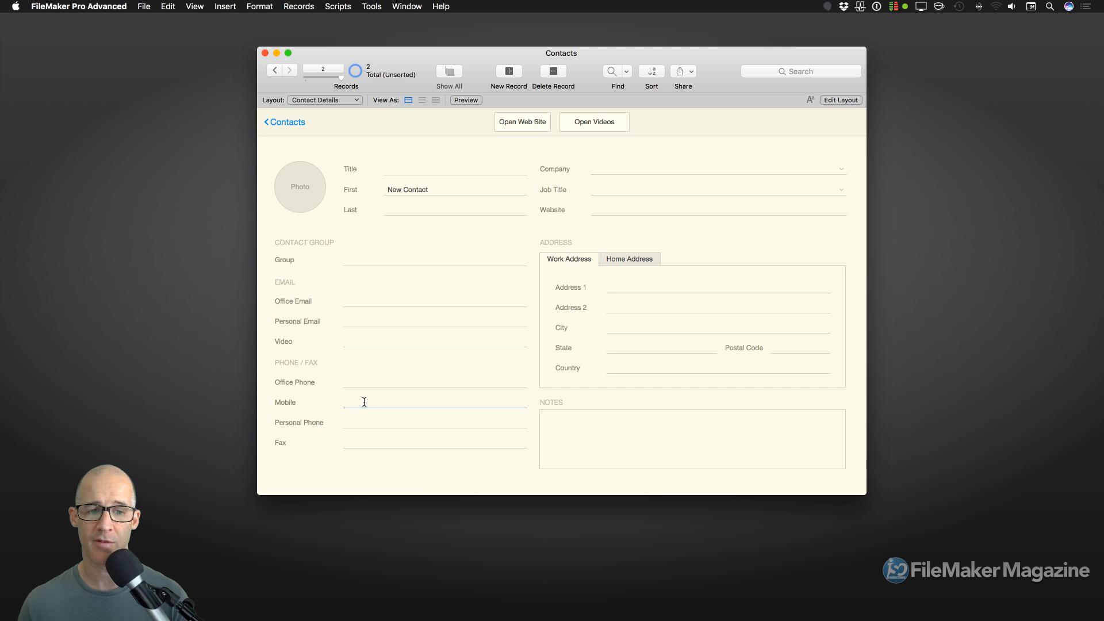
text(8)
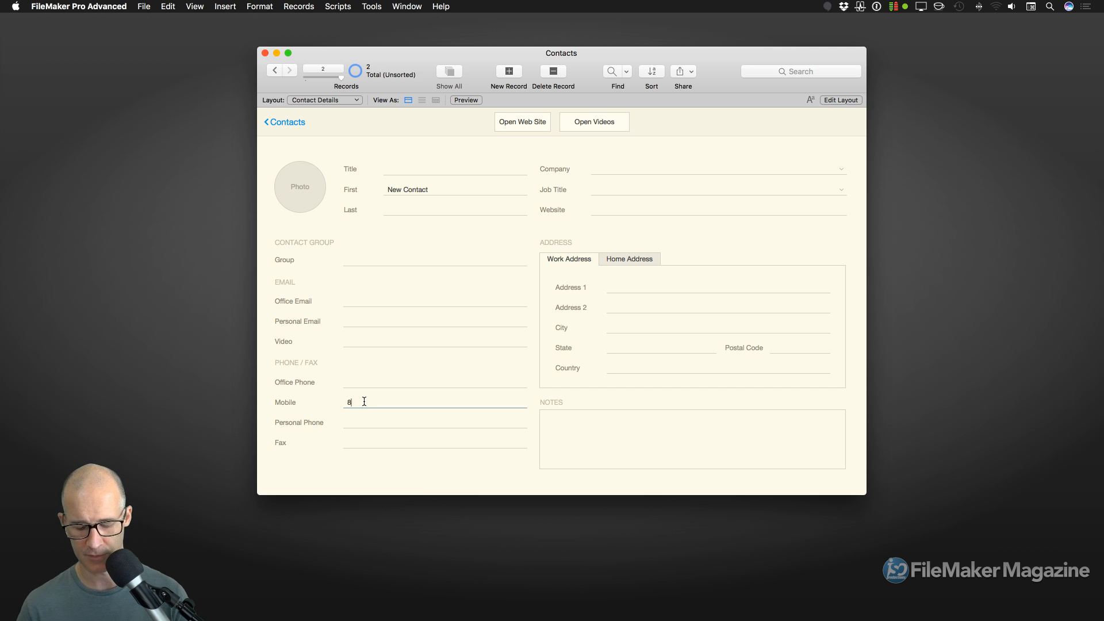
text(00) 555)
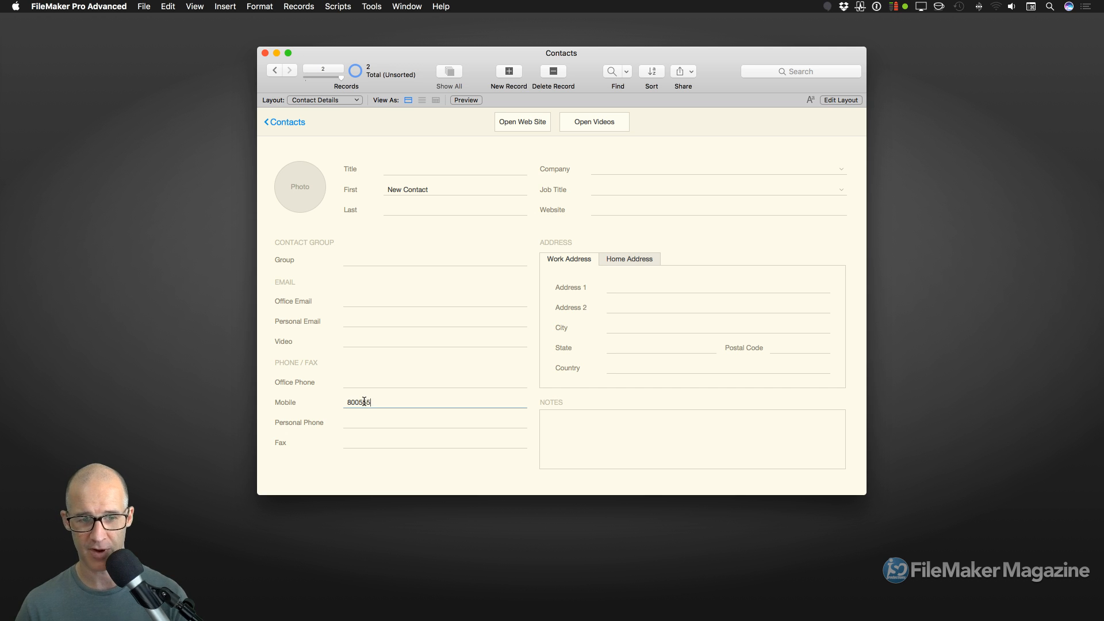
text(-1414)
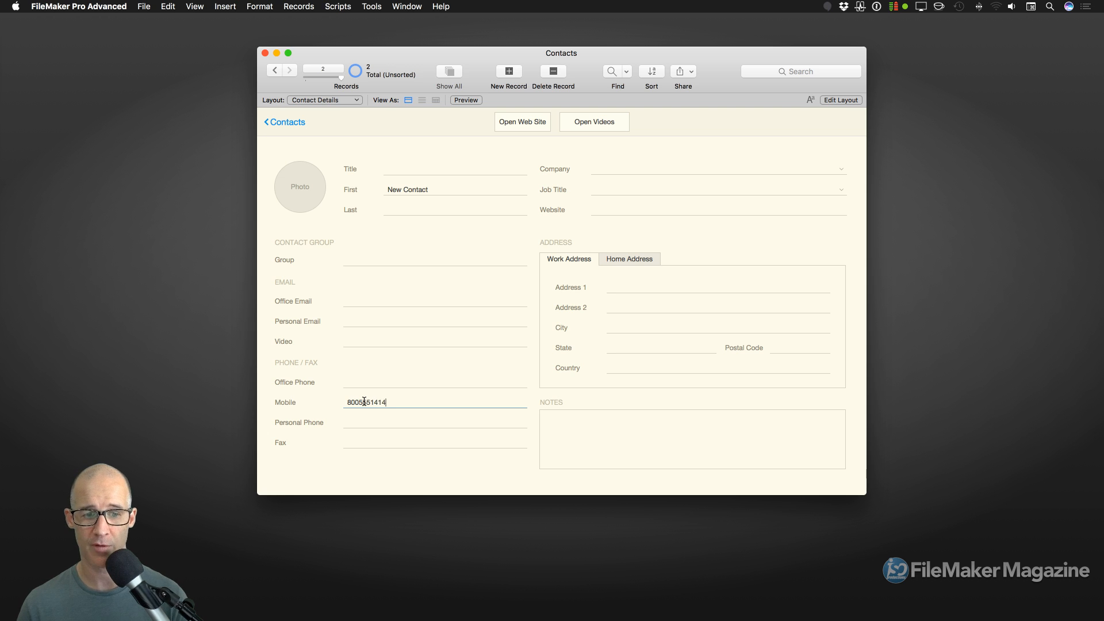
key(Tab)
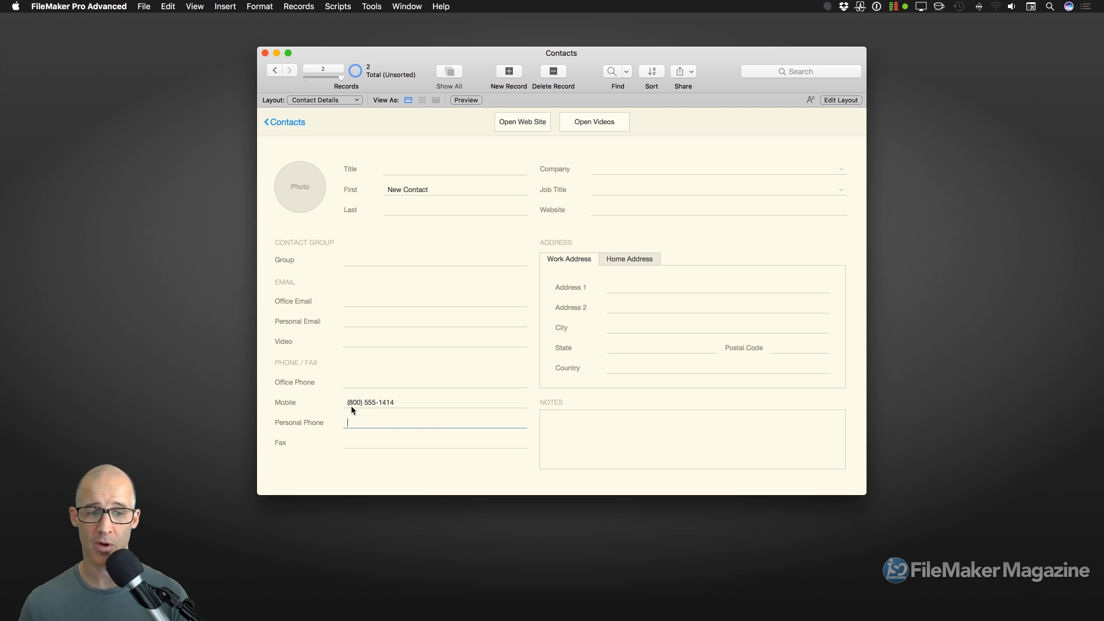
- Switch back and forth between the two contact records to compare their Mobile values, ending on the first record
key(ctrl+Up)
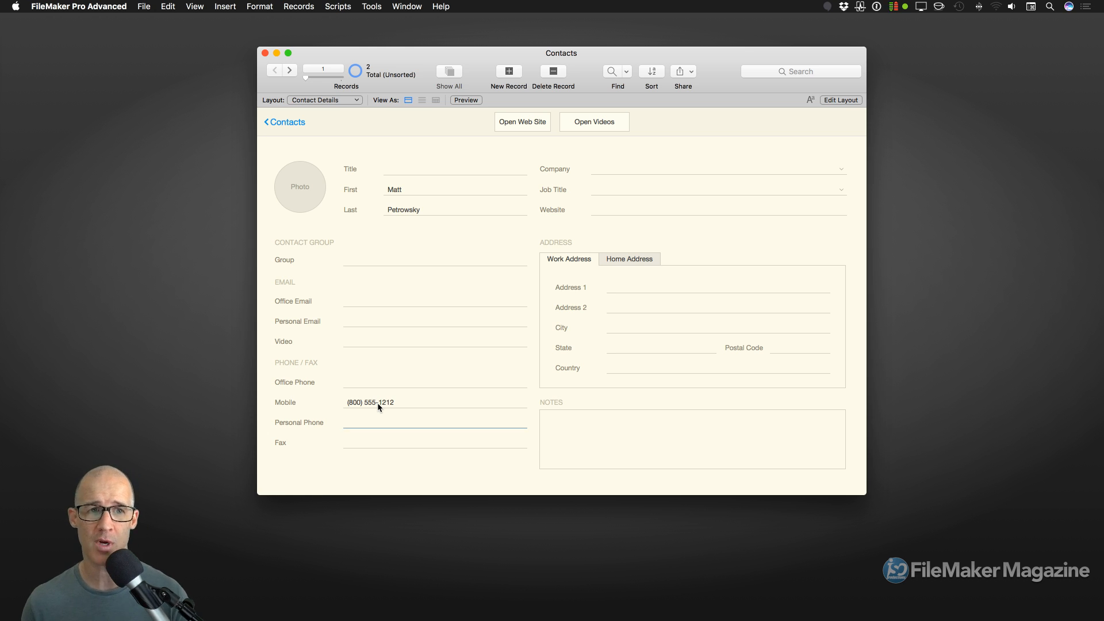
key(ctrl+Down)
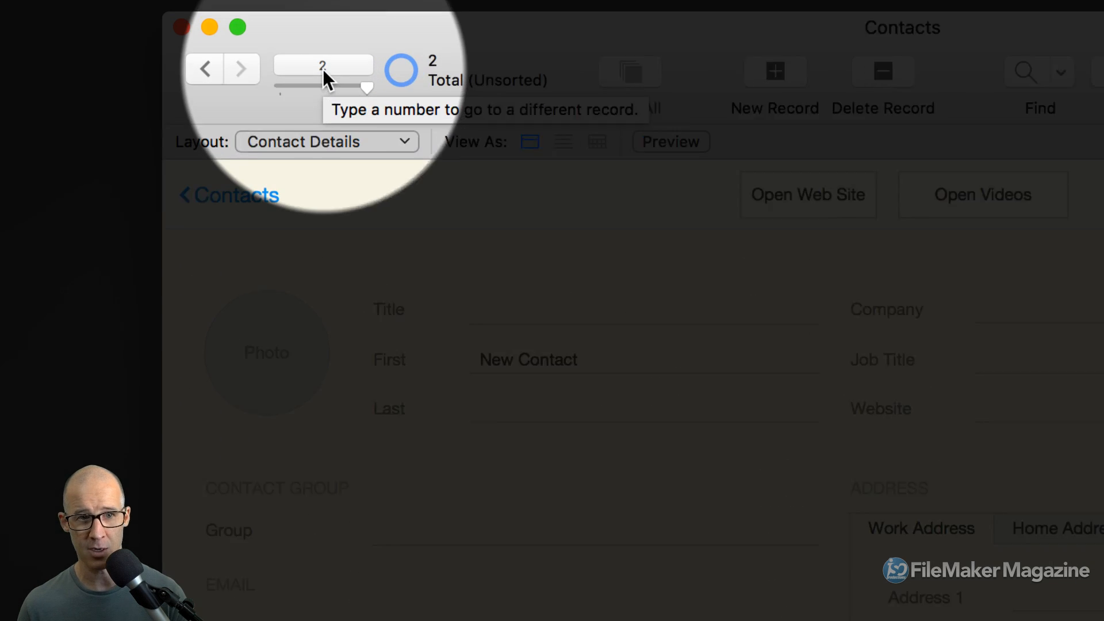
key(ctrl+Up)
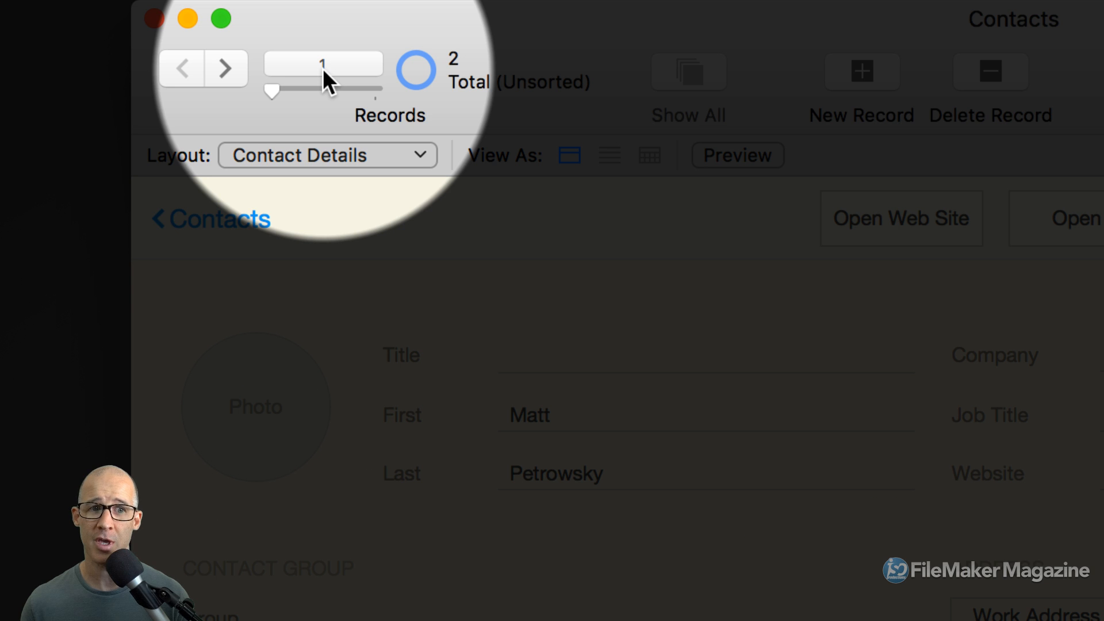
key(ctrl+Down)
key(ctrl+Up)
key(ctrl+Down)
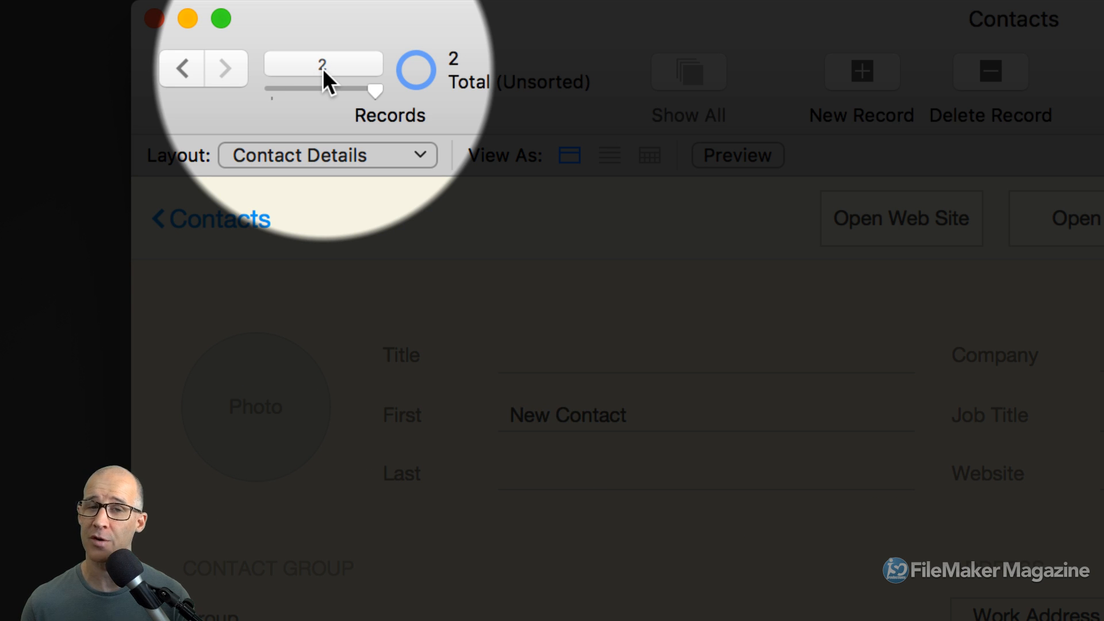
key(ctrl+Up)
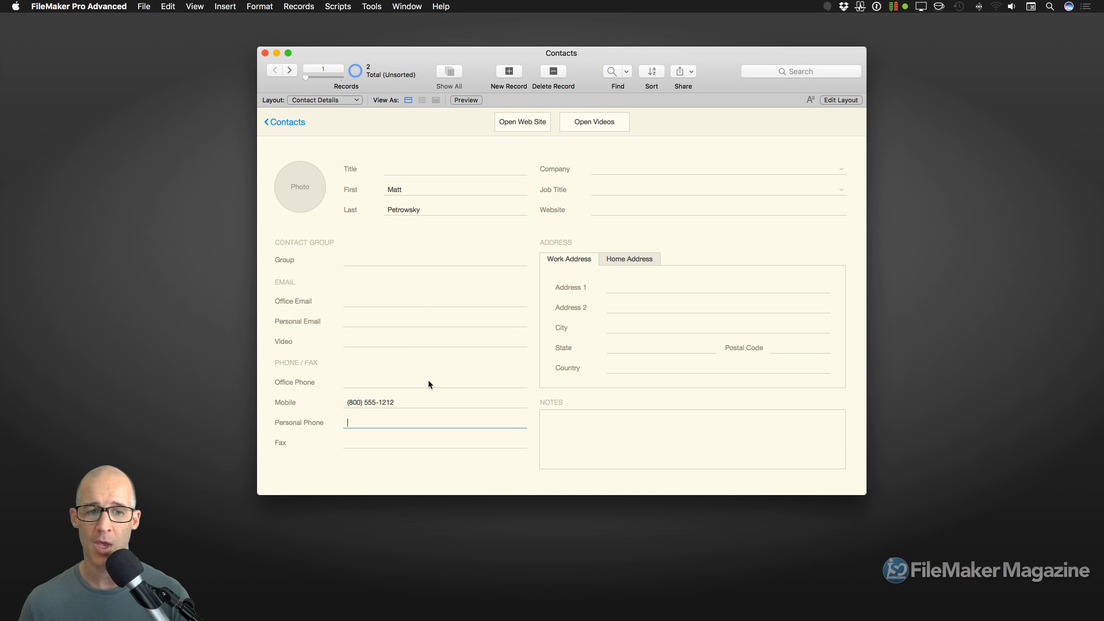
- Replace the Mobile field contents across the found set with the first record's mobile number and commit the record
click(389, 405)
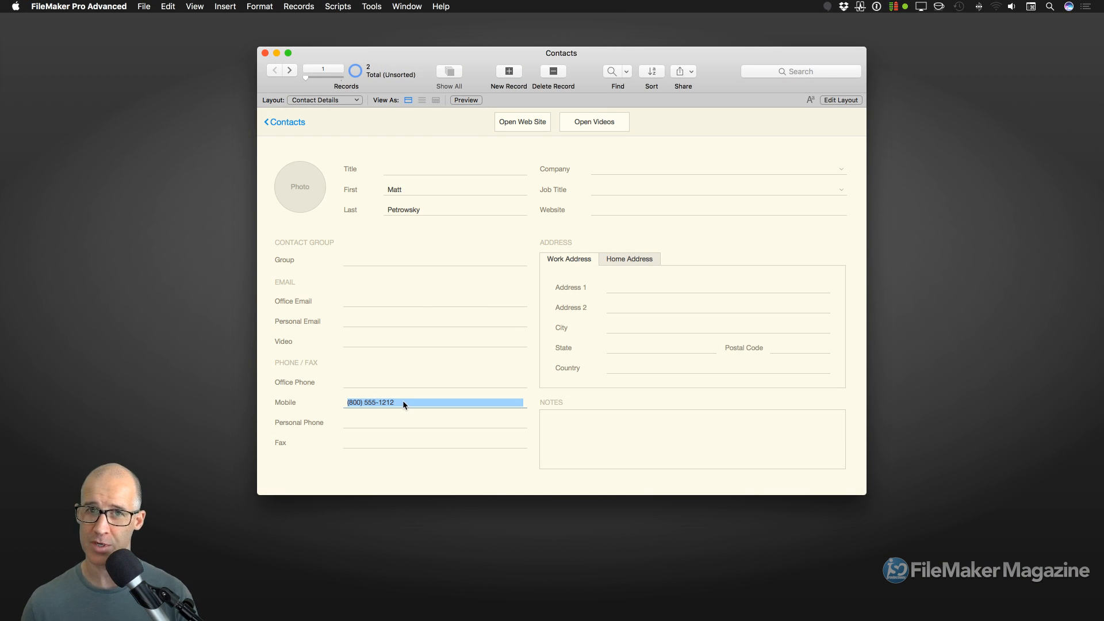
click(403, 403)
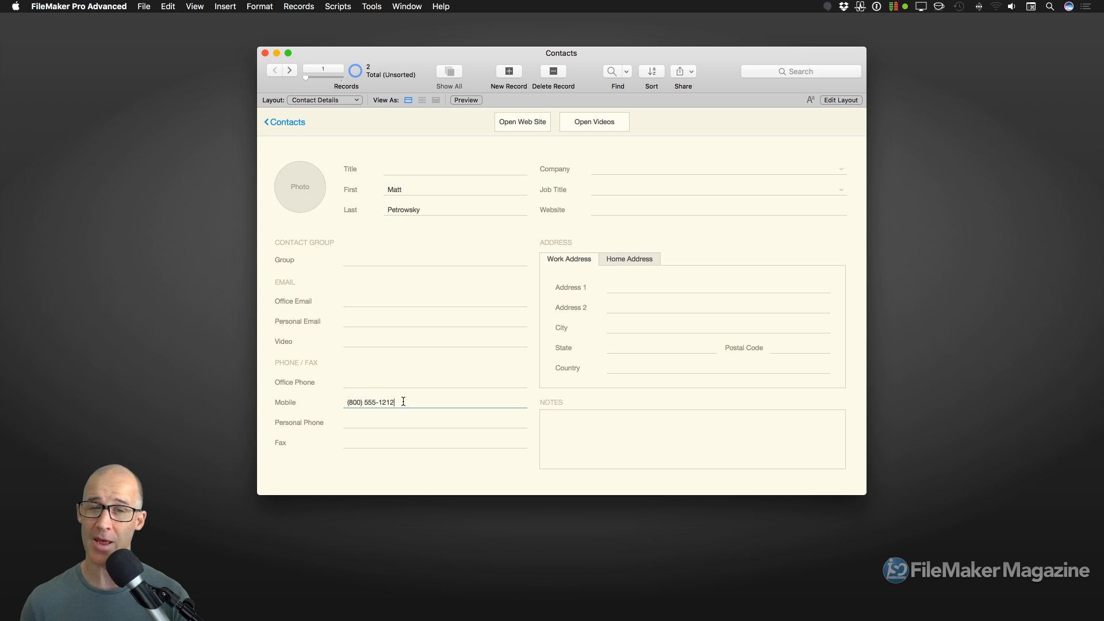
click(293, 6)
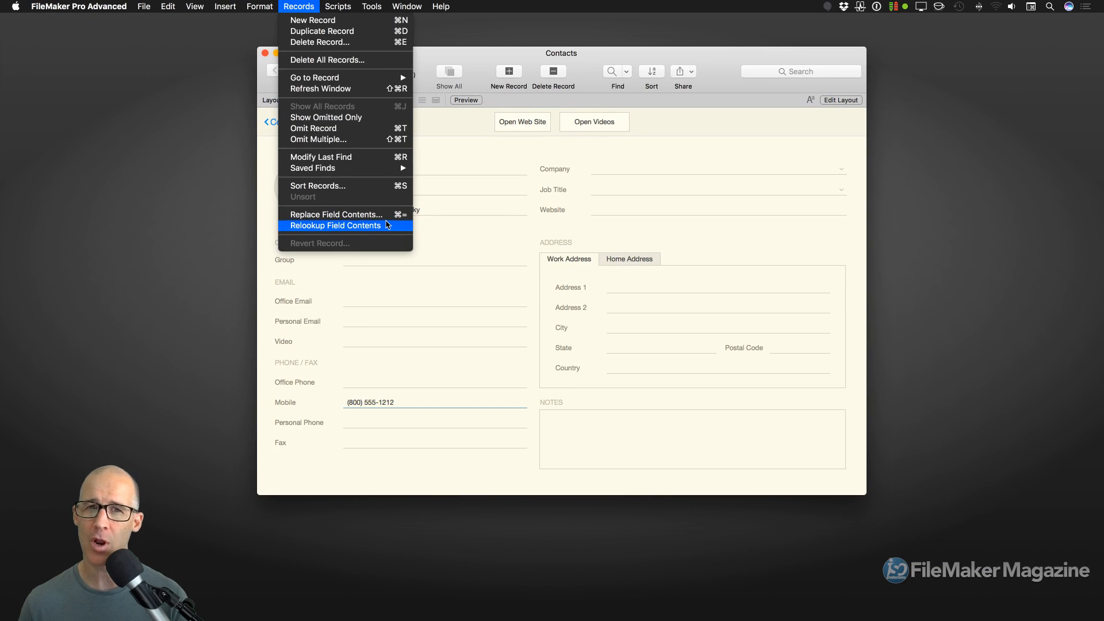
click(450, 223)
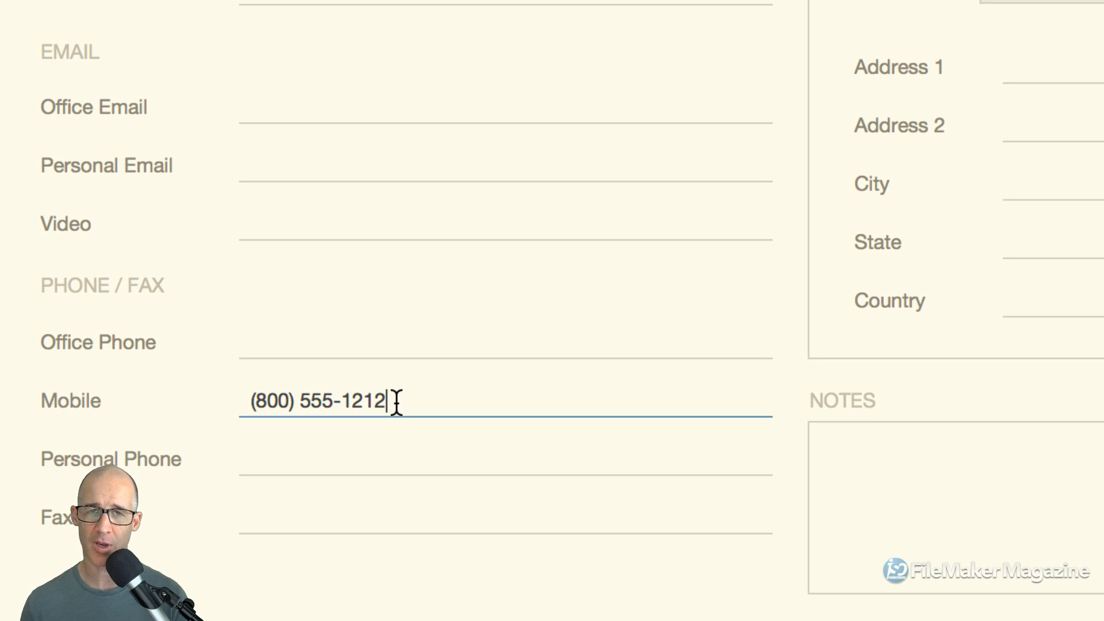
key(super+equal)
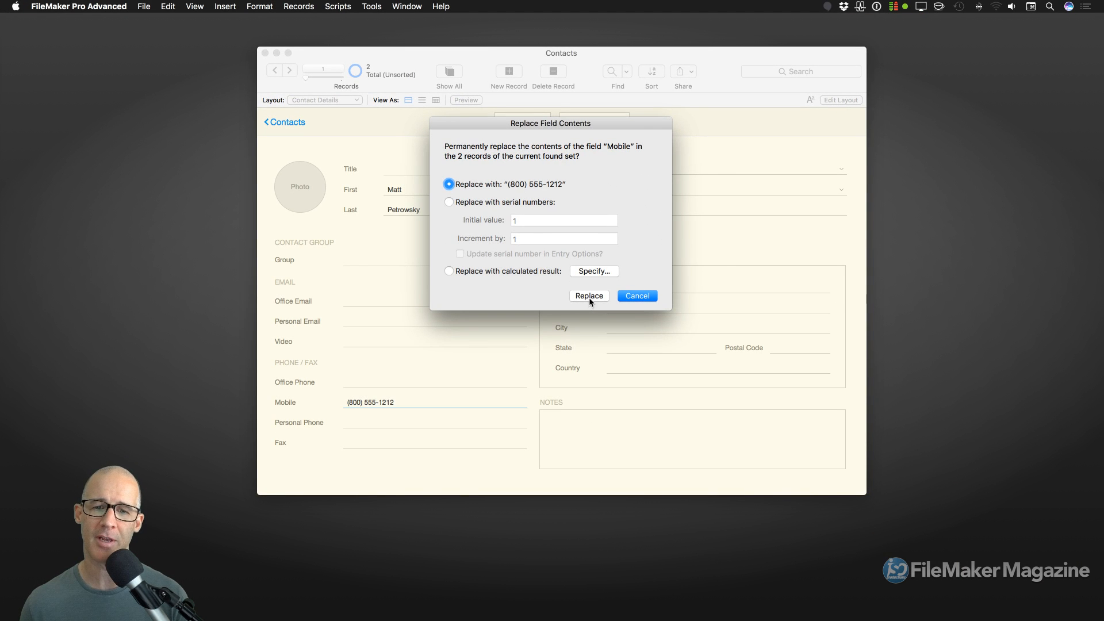
click(589, 295)
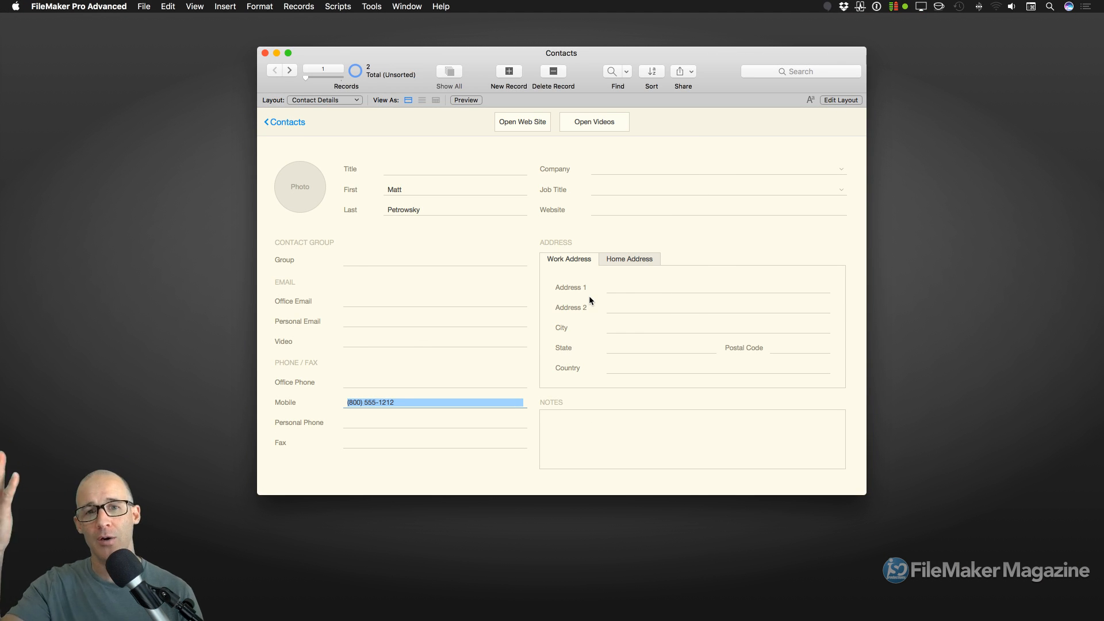
click(526, 295)
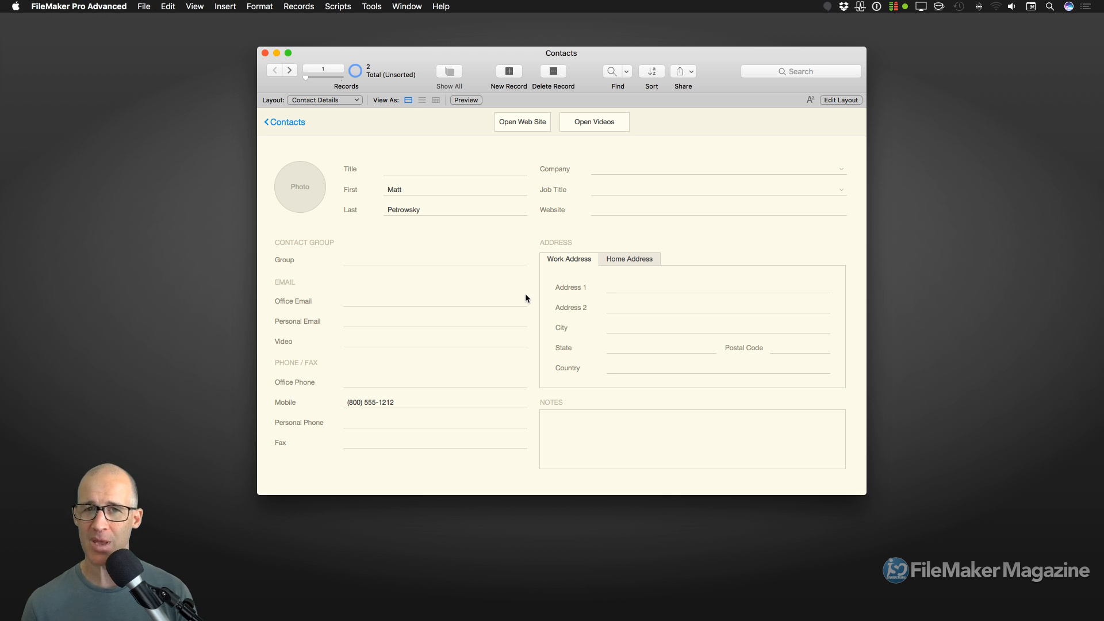
- Flip repeatedly between both records to check the Mobile field after the replacement
click(424, 405)
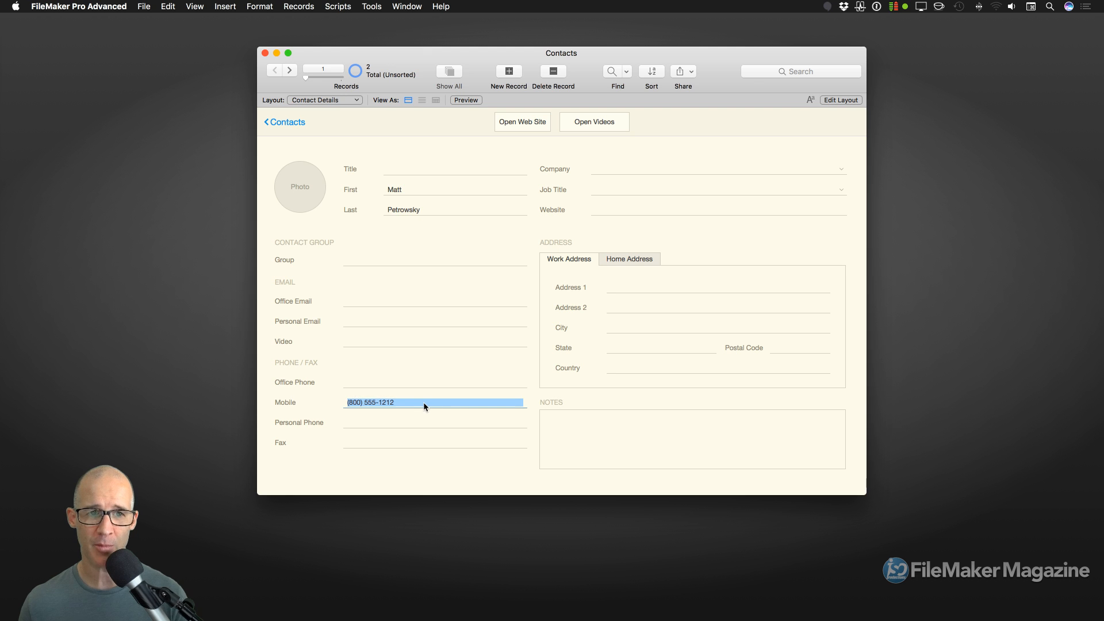
key(ctrl+Down)
key(ctrl+Up)
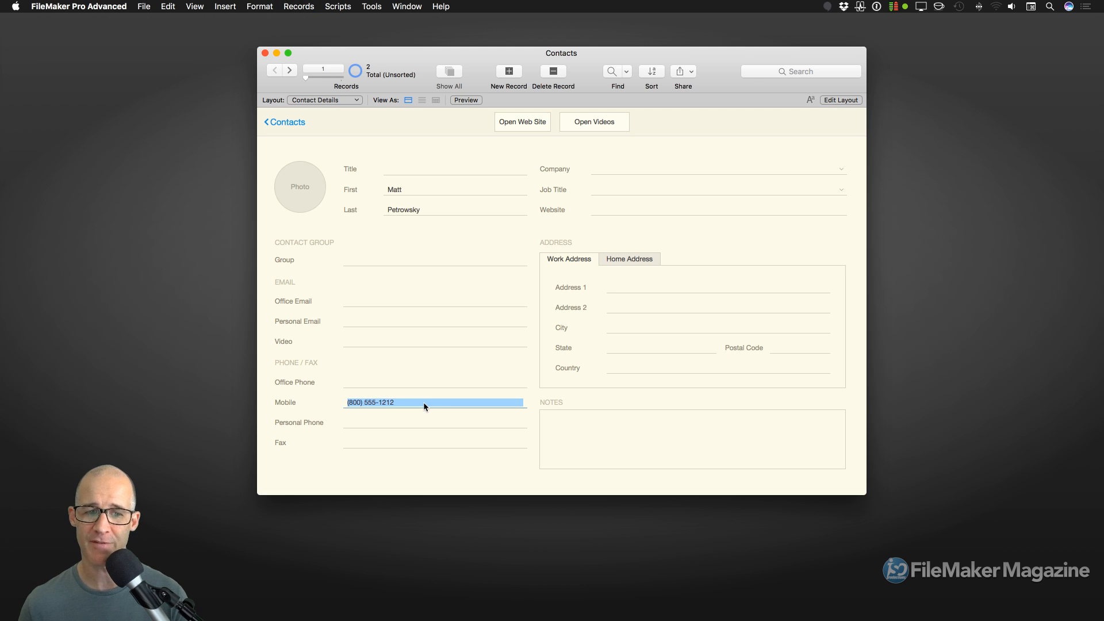
key(ctrl+Down)
key(ctrl+Up)
key(ctrl+Down)
key(ctrl+Up)
key(ctrl+Down)
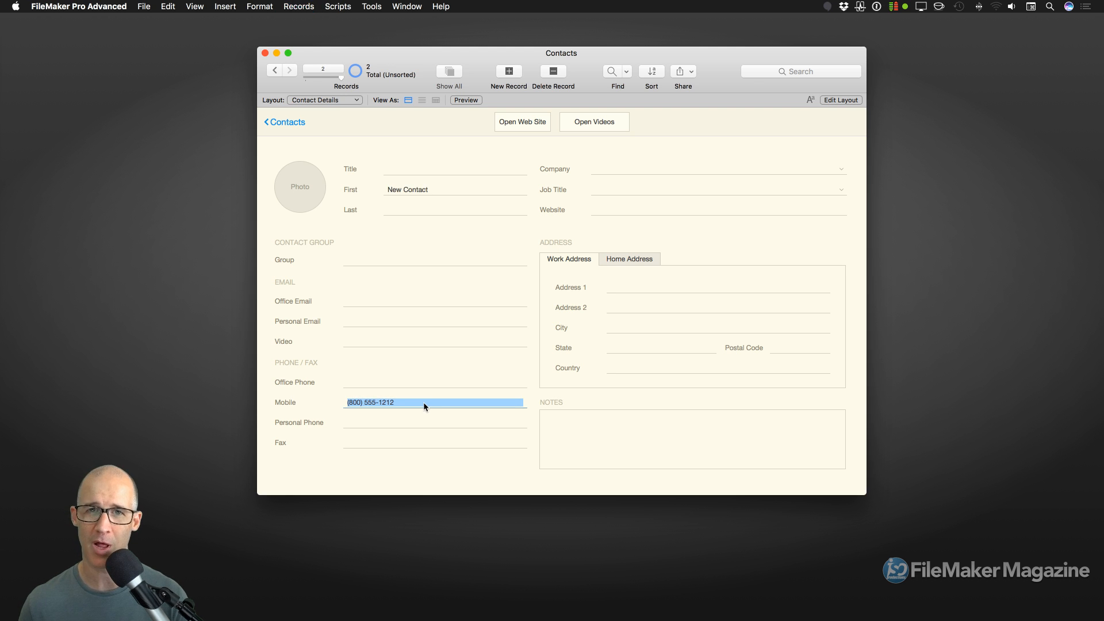
key(ctrl+Up)
key(ctrl+Down)
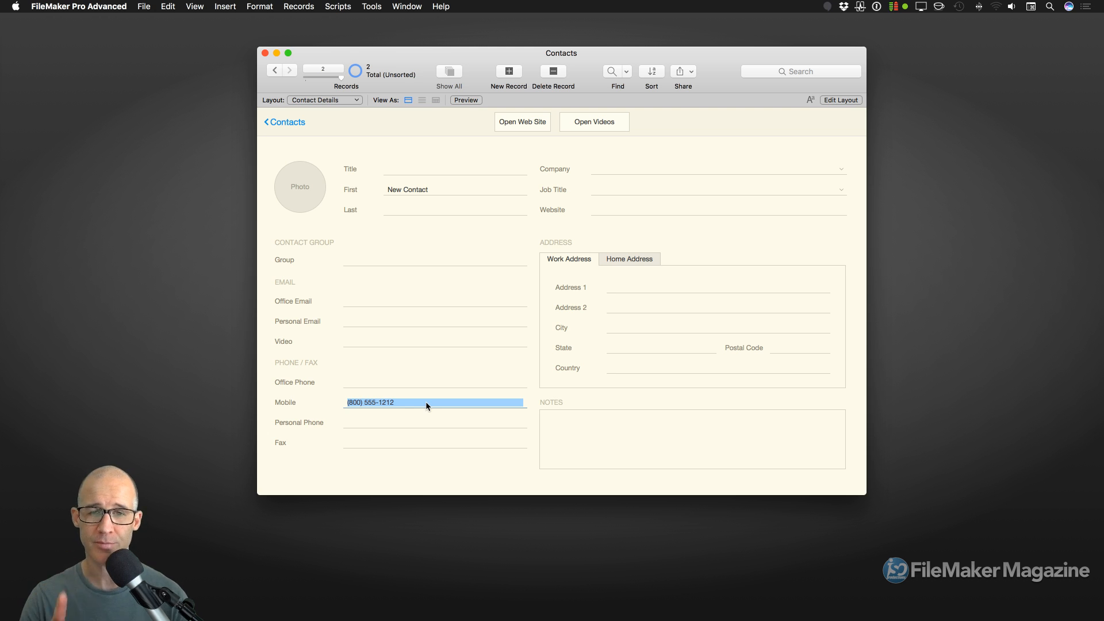
- Open the custom menus management for the Contacts file and shift its dialog slightly aside
click(143, 6)
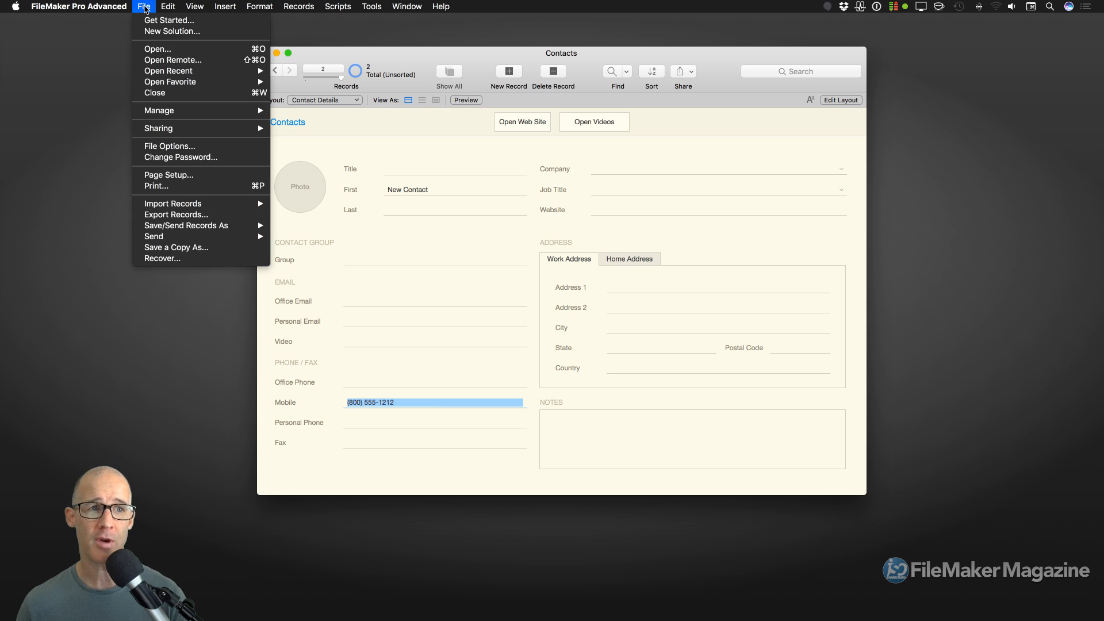
mouse_move(222, 296)
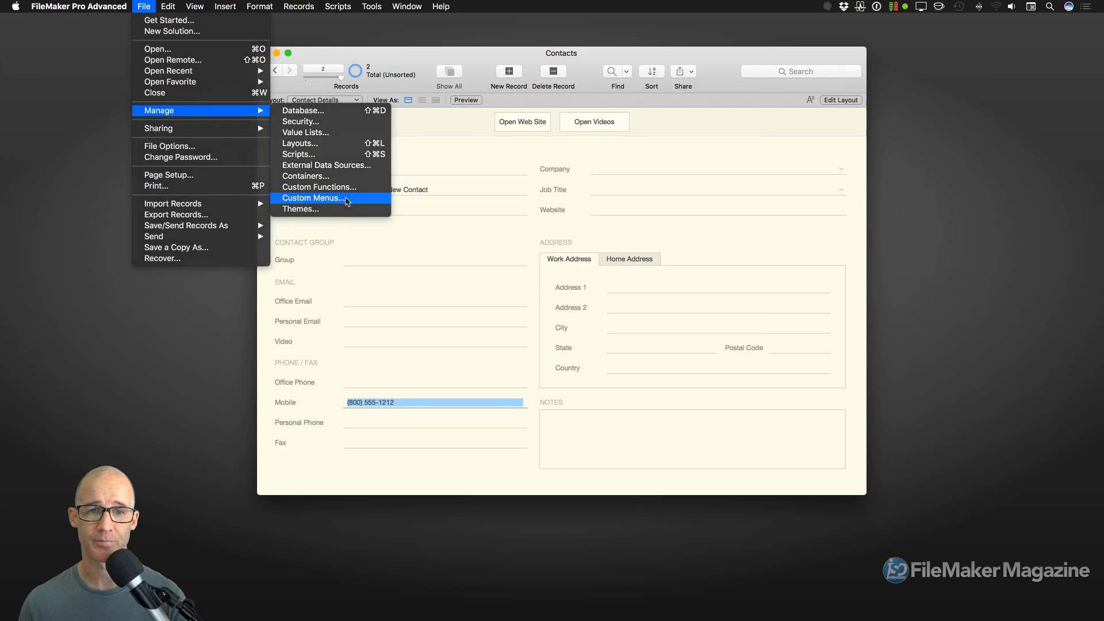
click(713, 562)
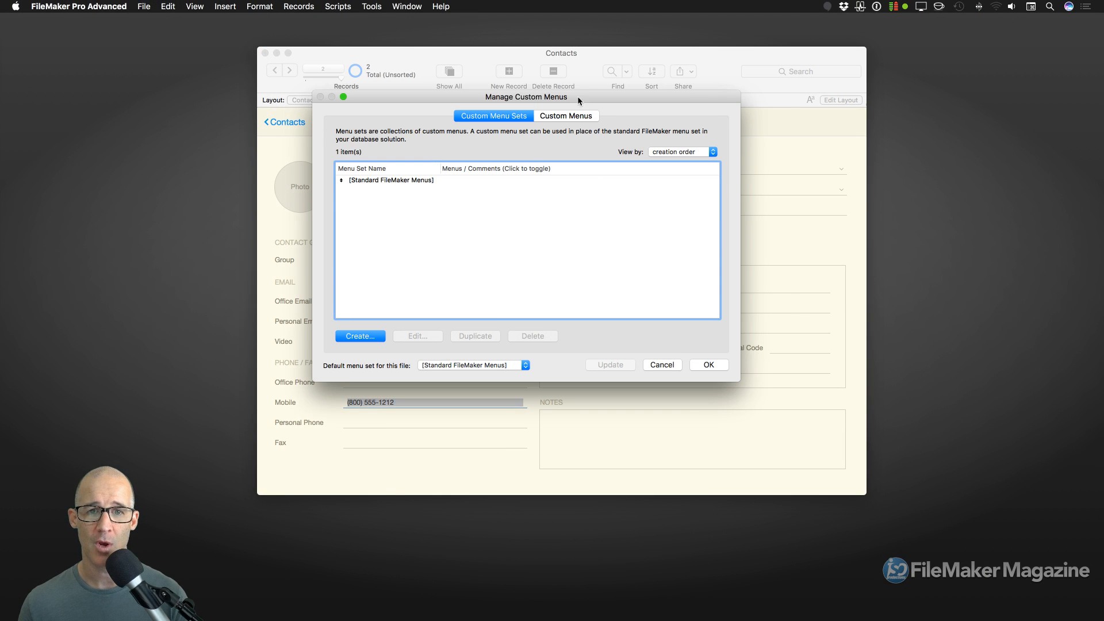
drag(569, 95, 599, 93)
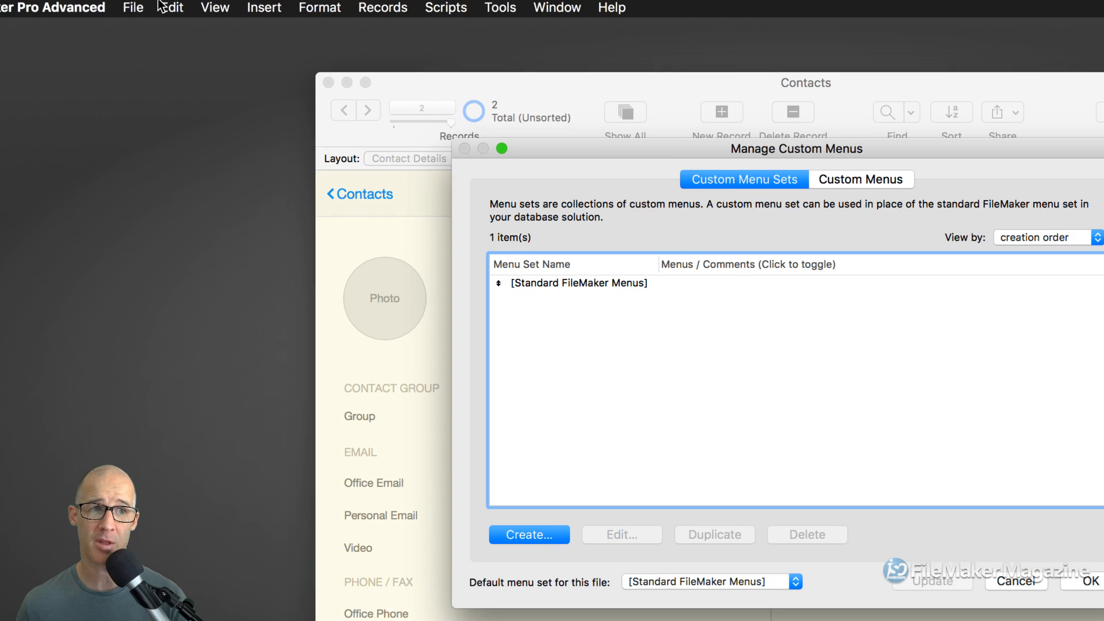
- Review the application's standard menus, the custom menu set list and its sort options, the custom menus list, and the default menu set choices
click(143, 7)
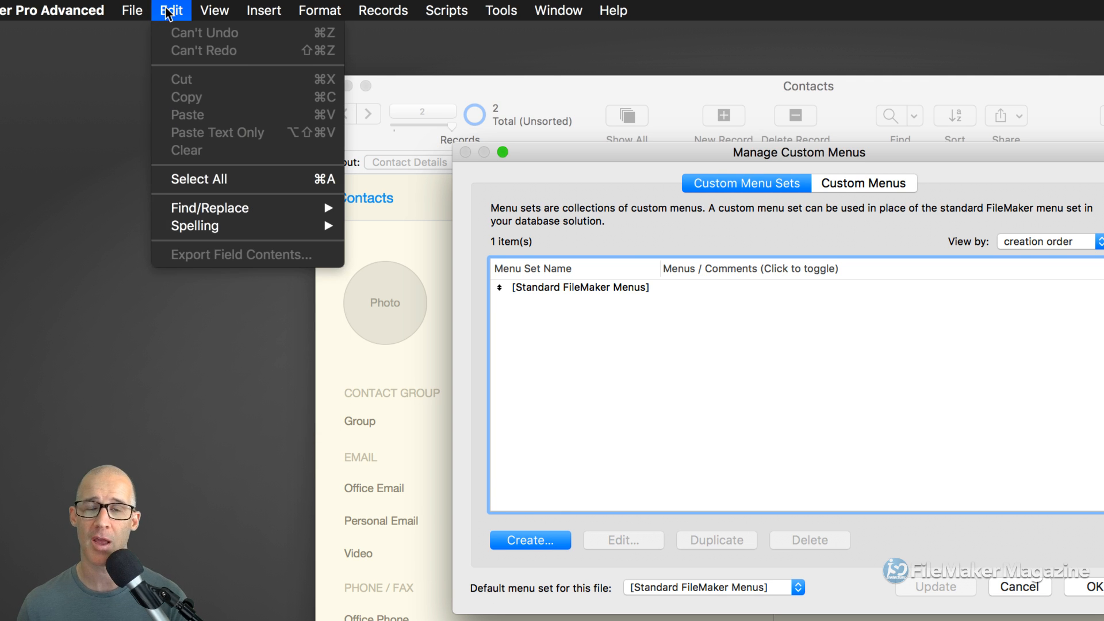
mouse_move(220, 14)
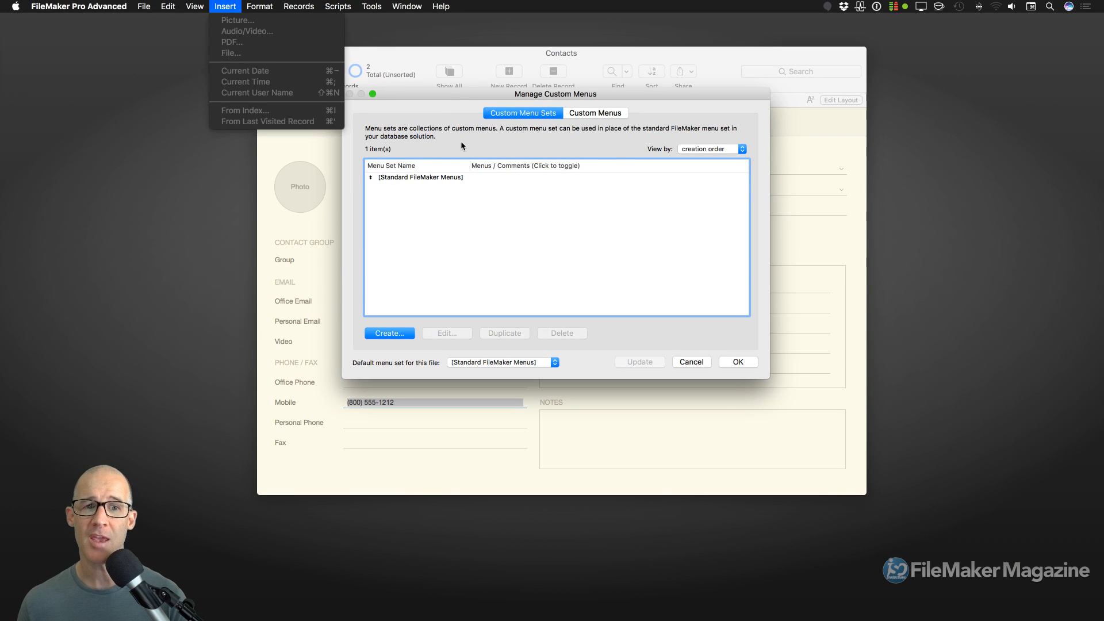
click(622, 153)
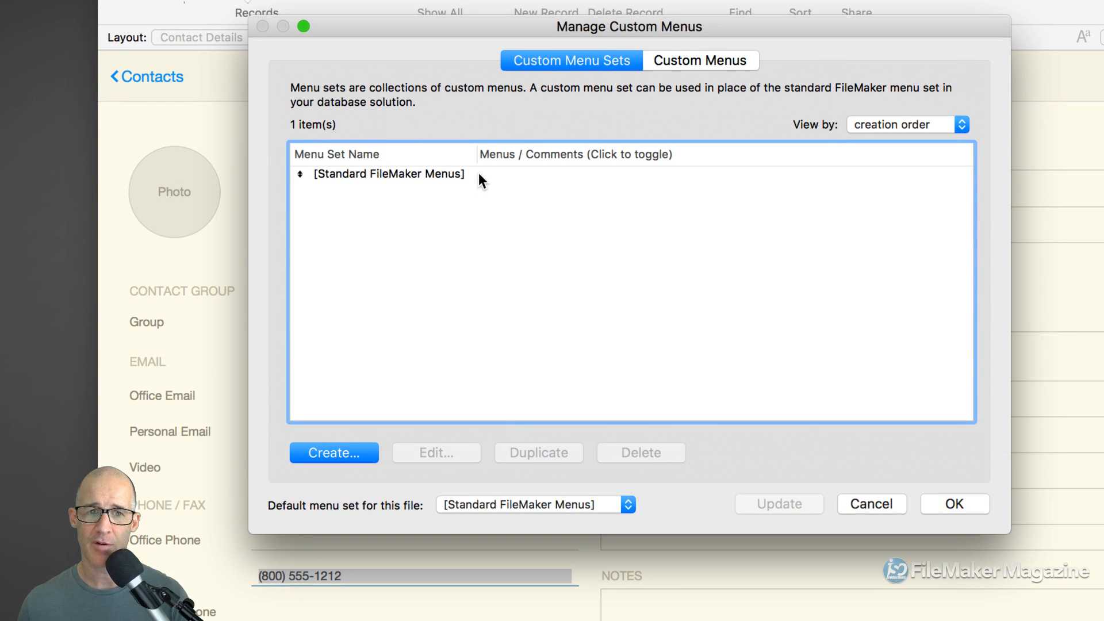
click(478, 174)
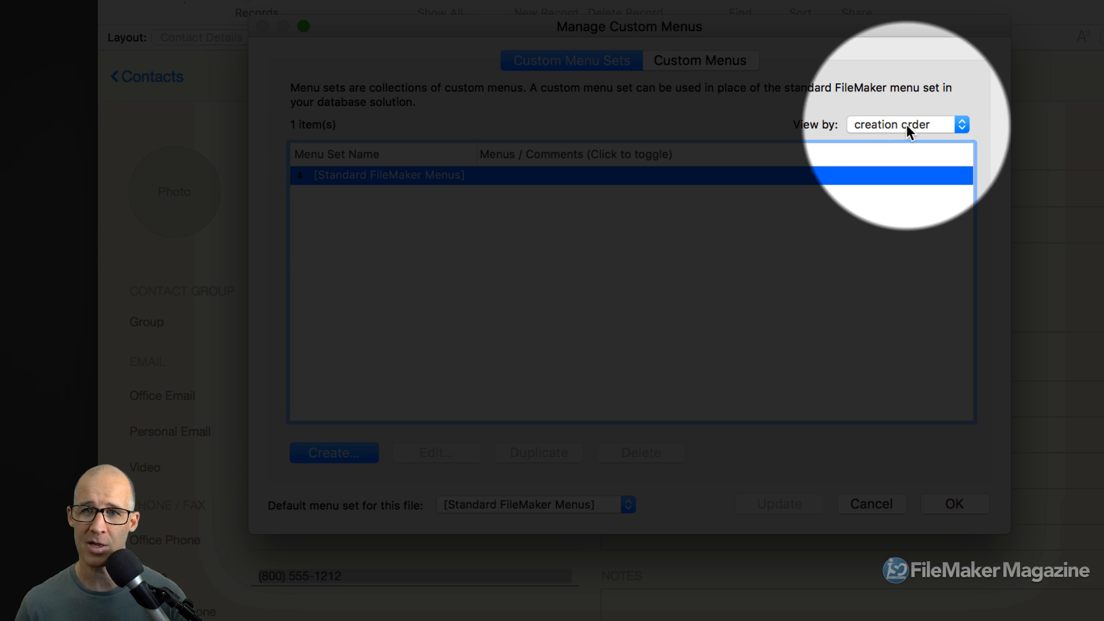
click(906, 124)
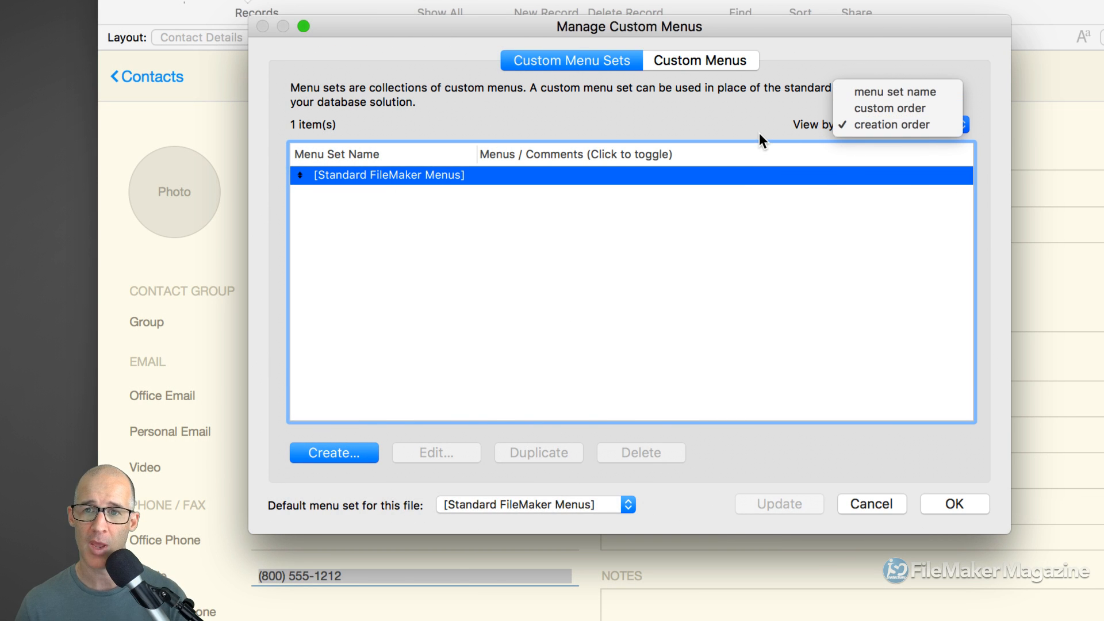
click(759, 134)
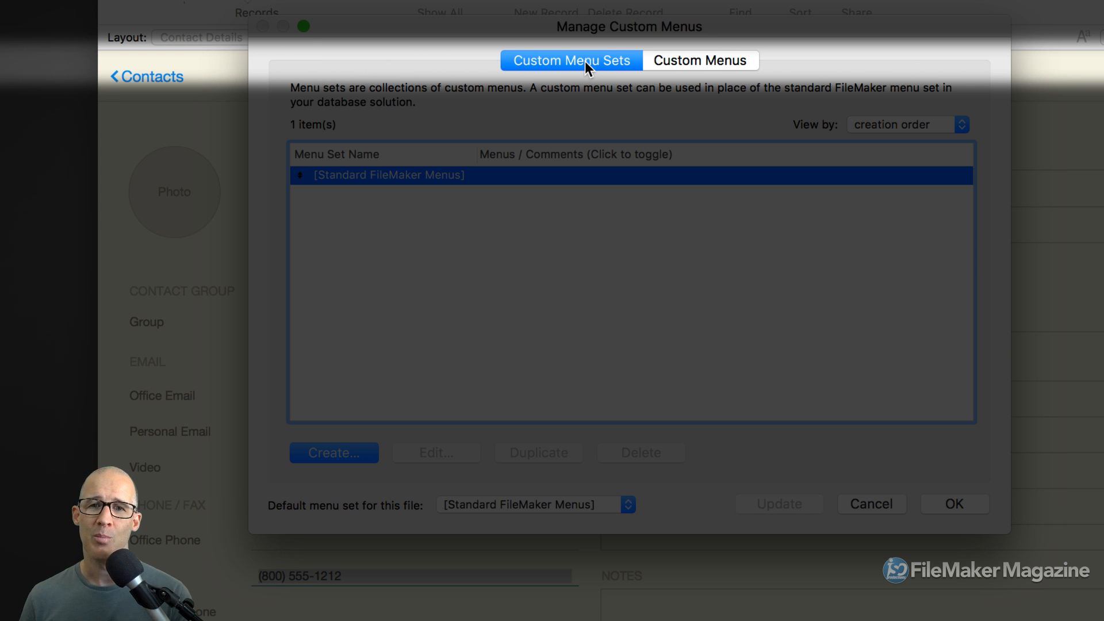
click(708, 64)
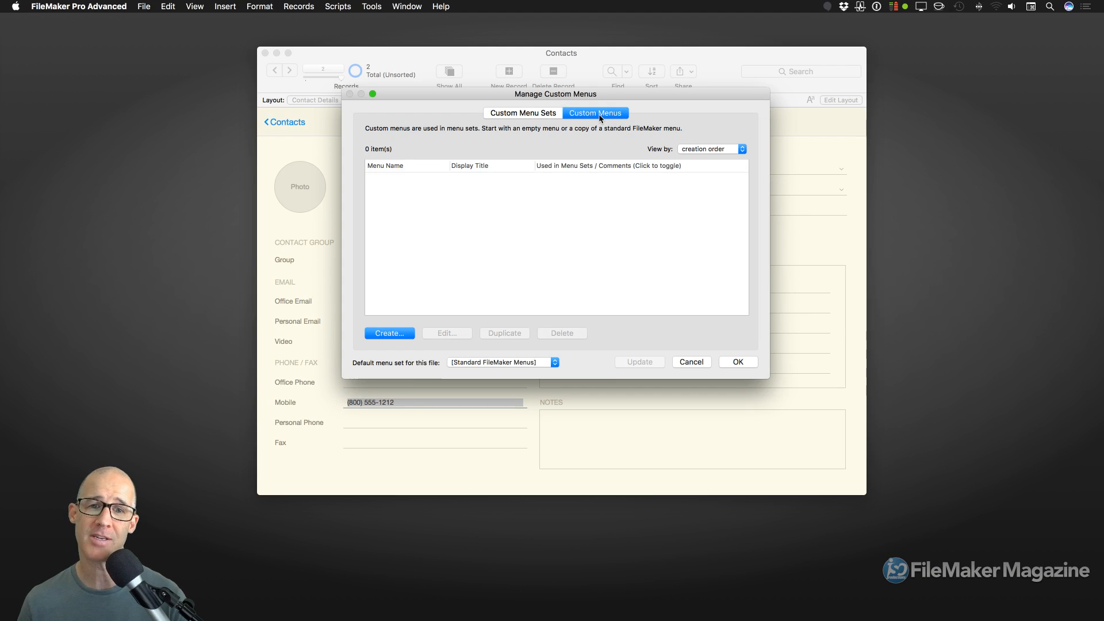
click(542, 115)
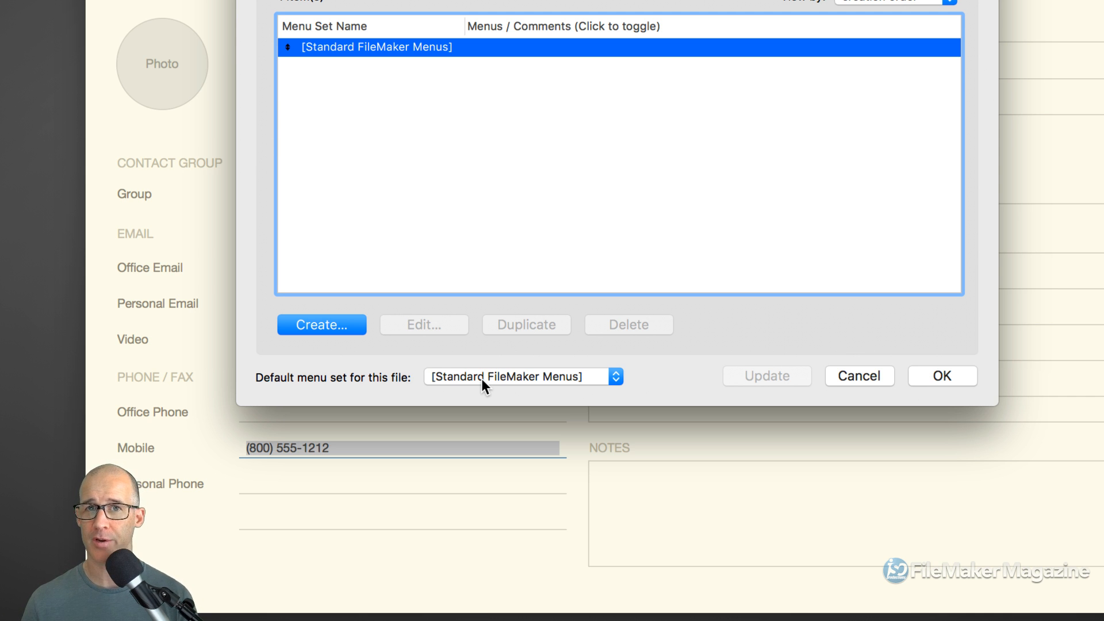
click(483, 381)
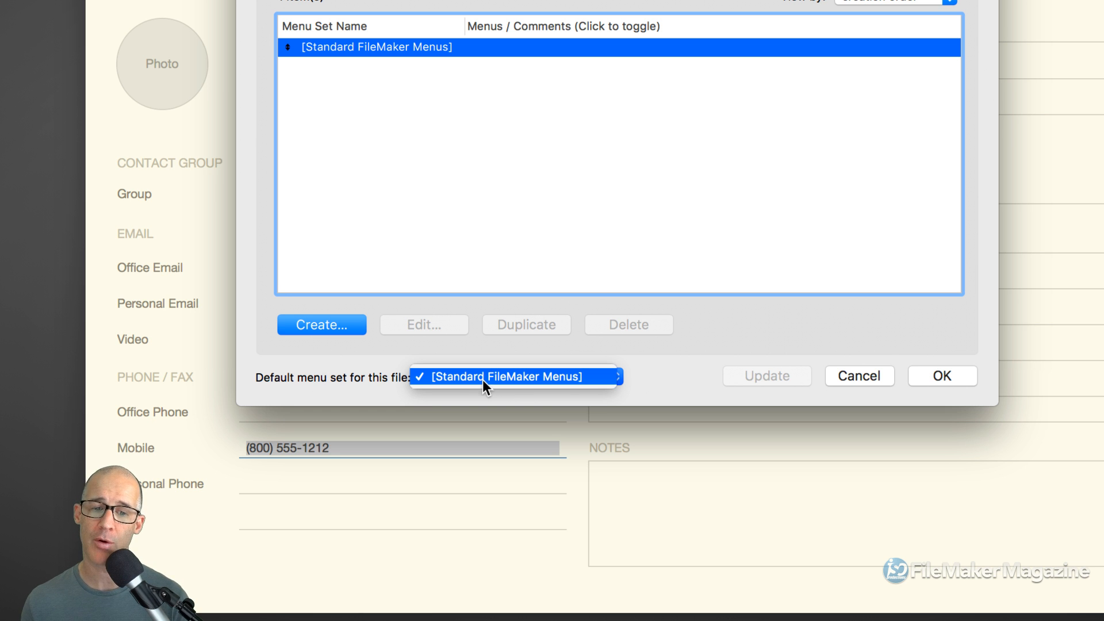
click(482, 380)
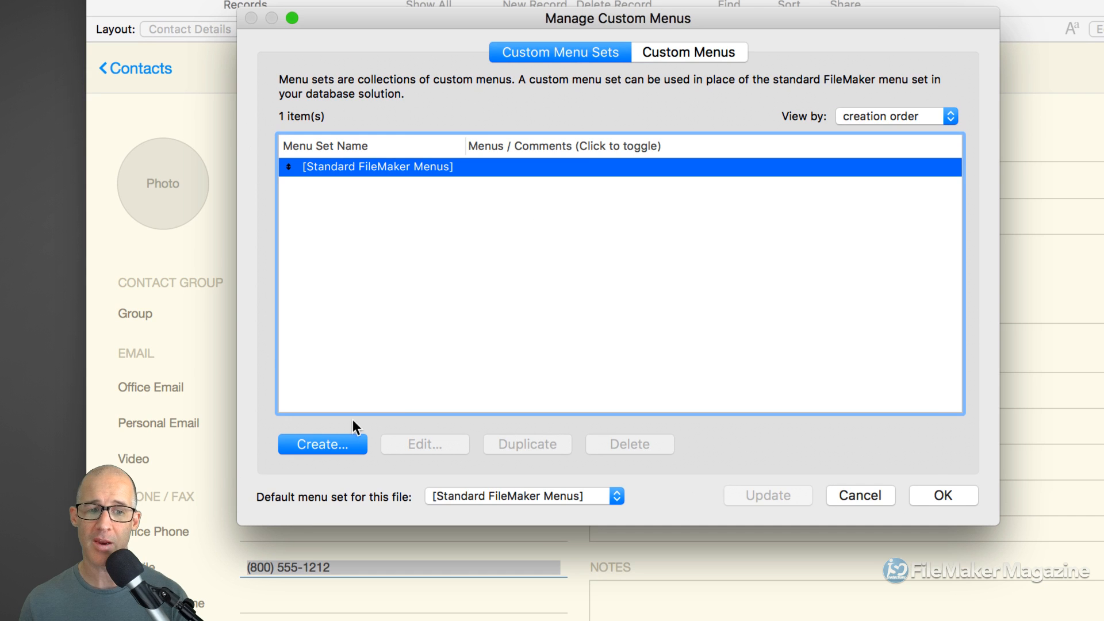
- Start a new custom menu set and name it Application Menu Set
click(337, 444)
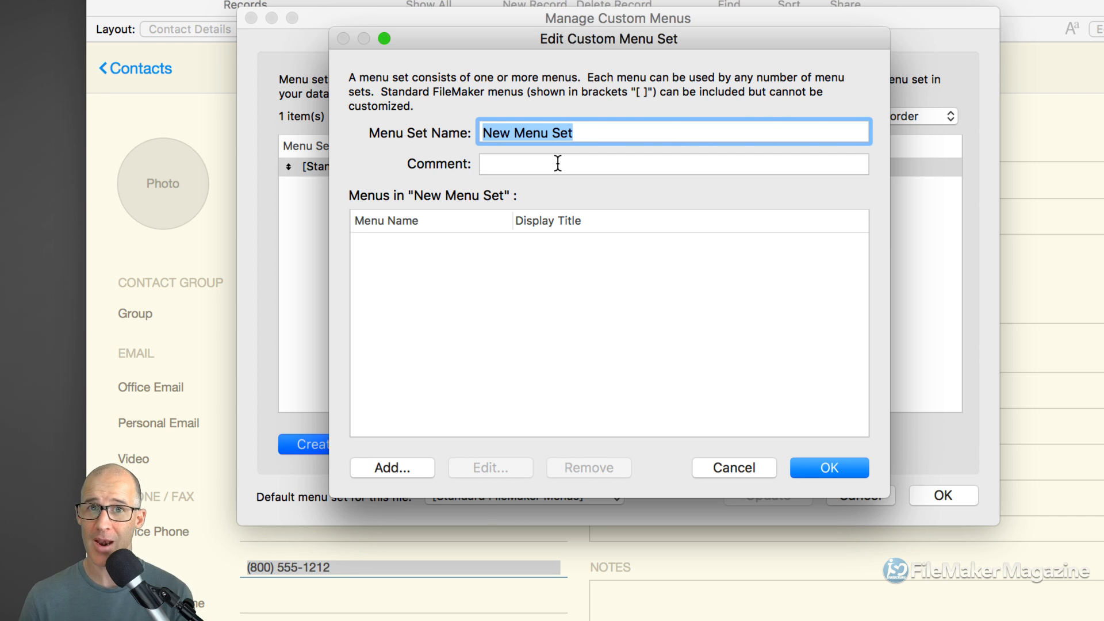
text(Appli)
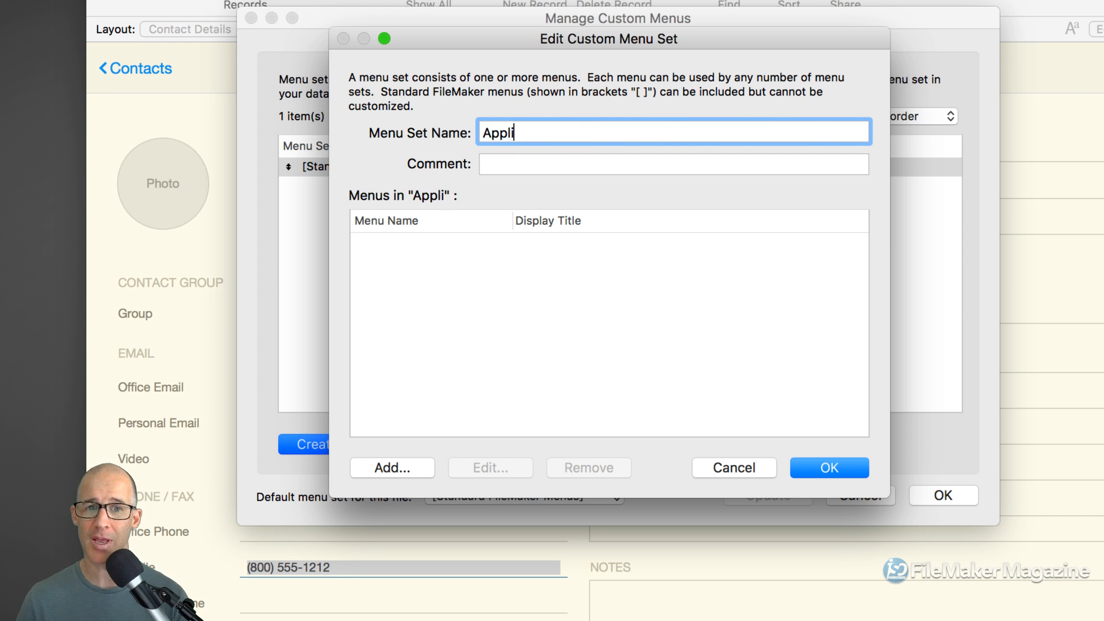
text(cation Menu SEt)
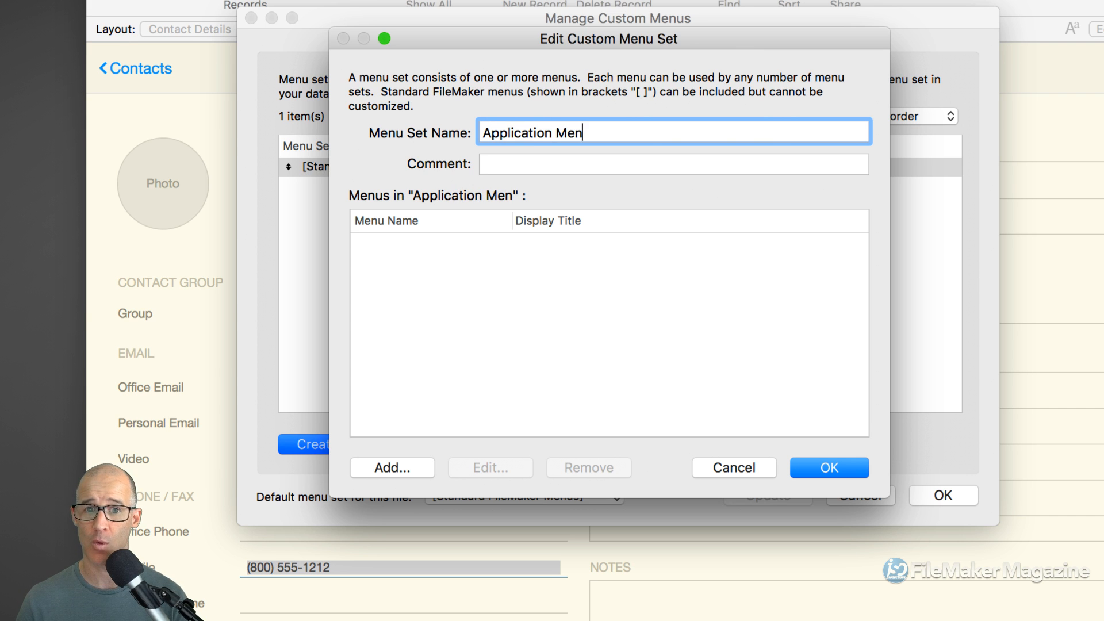
key(BackSpace)
key(BackSpace)
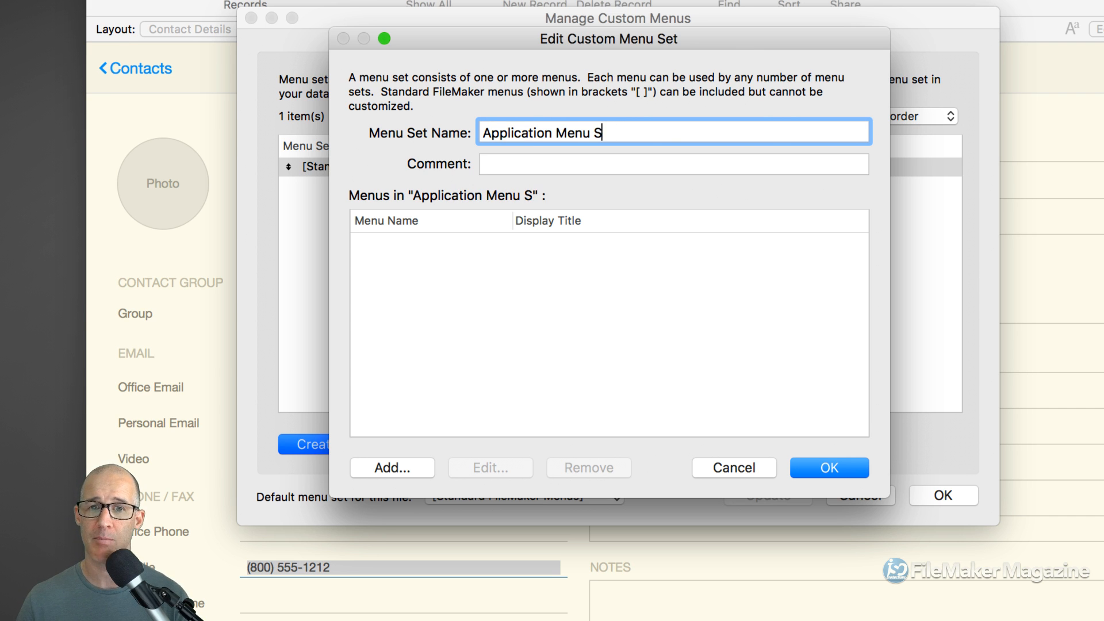
text(et)
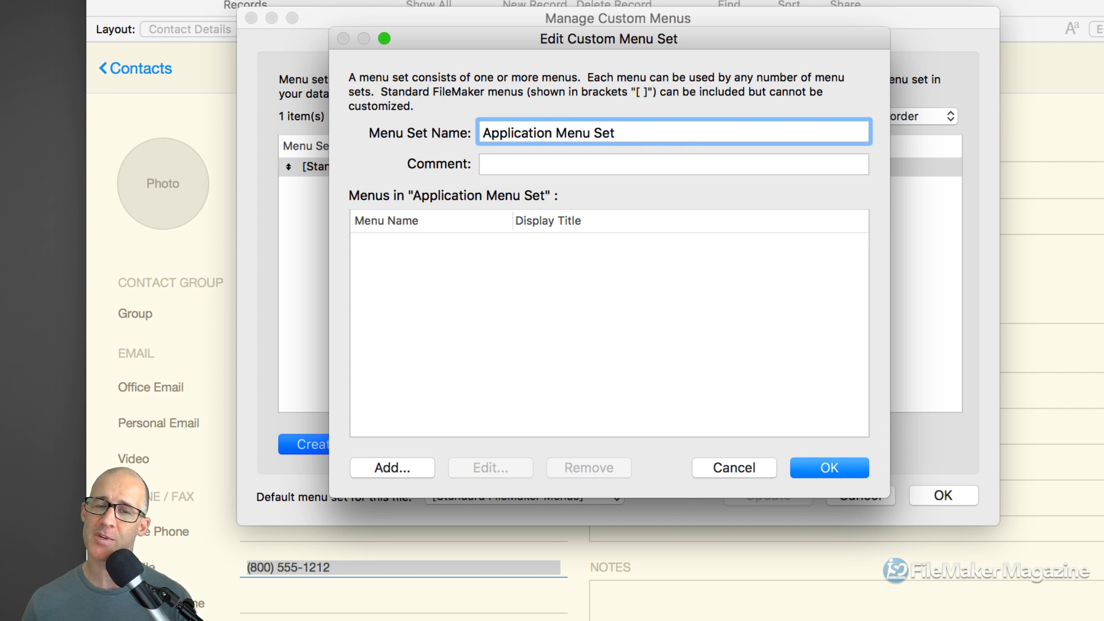
- Try Developer Menu Set as the menu set's name and change it back to Application Menu Set
key(alt+Left)
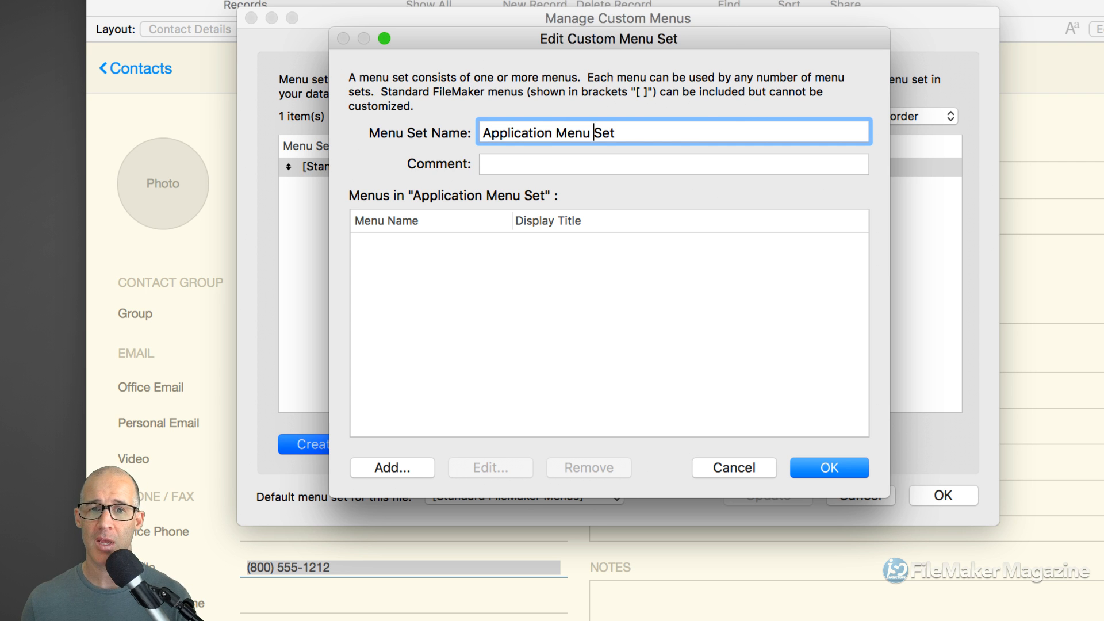
key(alt+Left)
key(alt+Left)
key(shift+alt+Right)
text(Deve)
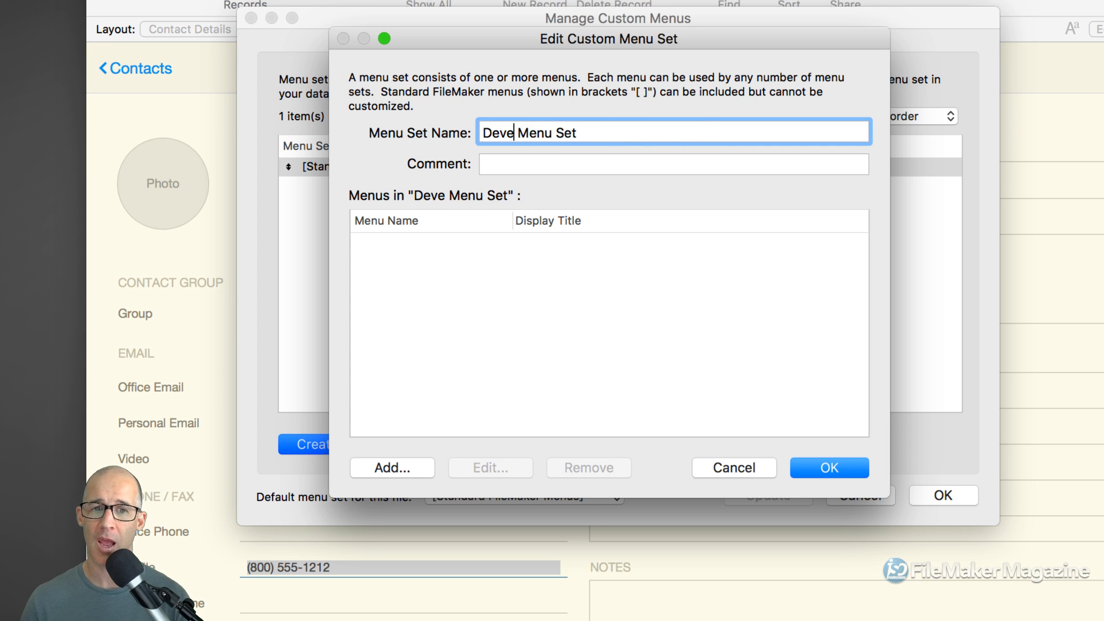
text(loper)
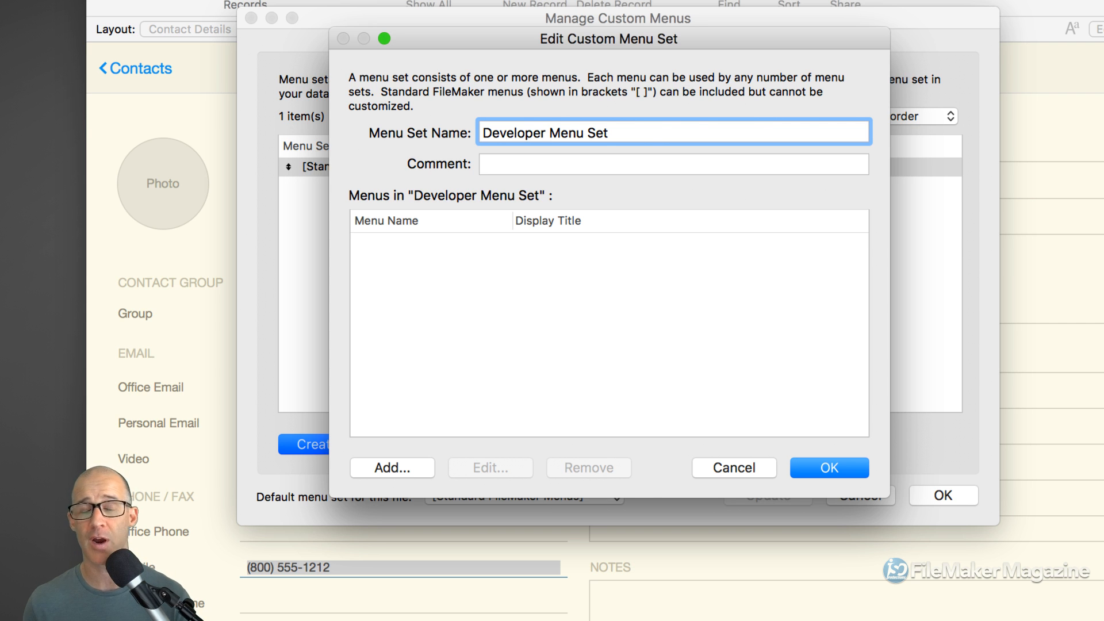
key(alt+shift+Left)
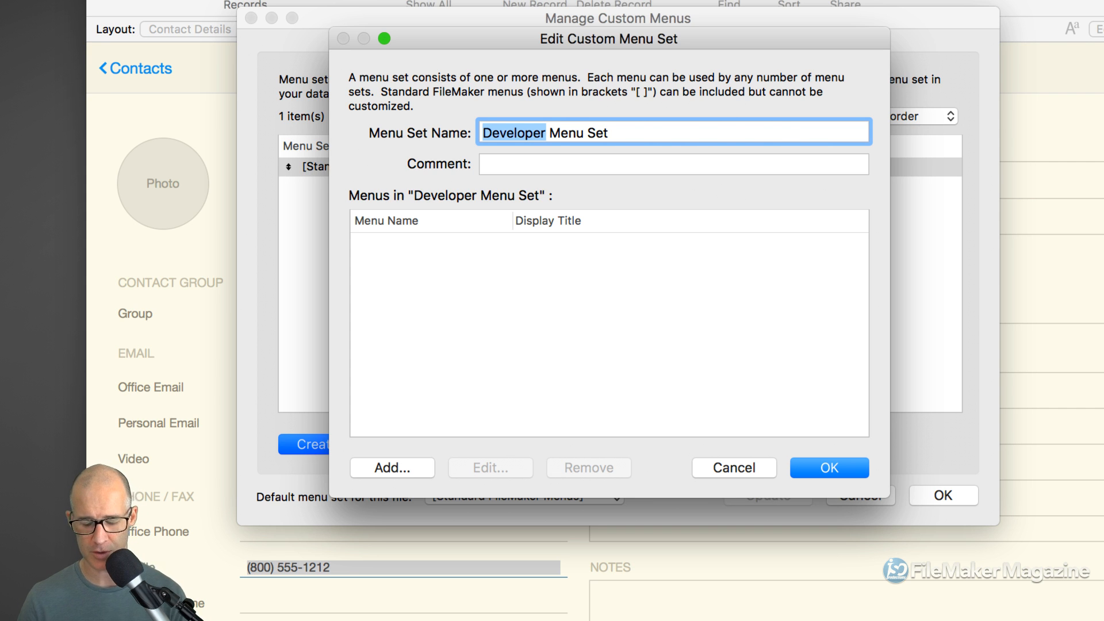
text(Application)
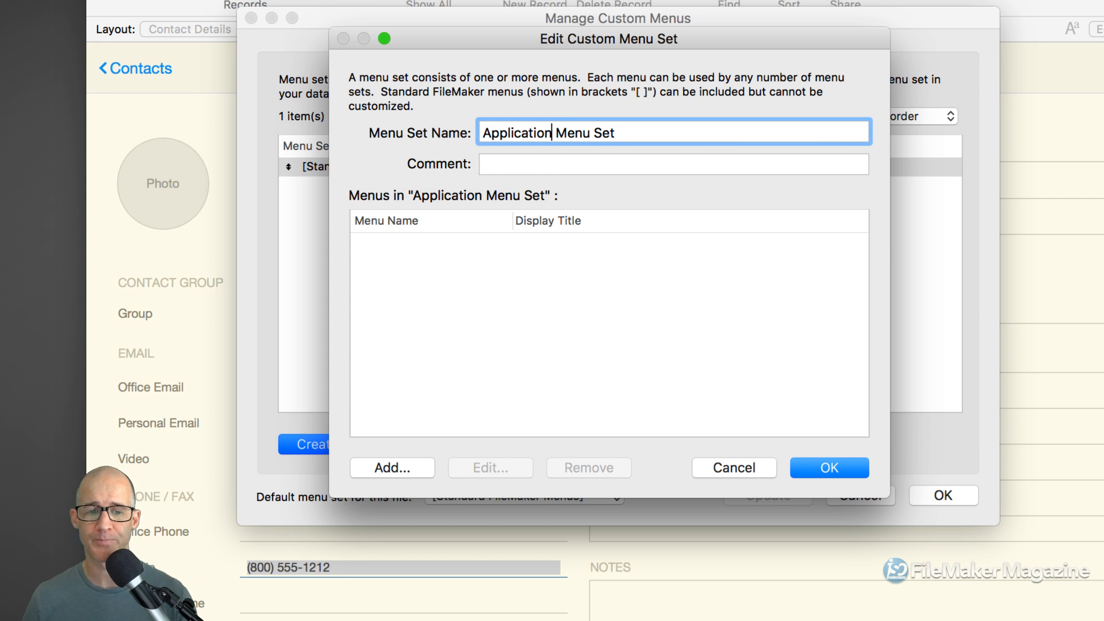
- Browse the menus available for the set, dismiss the selection without adding any, and save the empty Application Menu Set
click(389, 464)
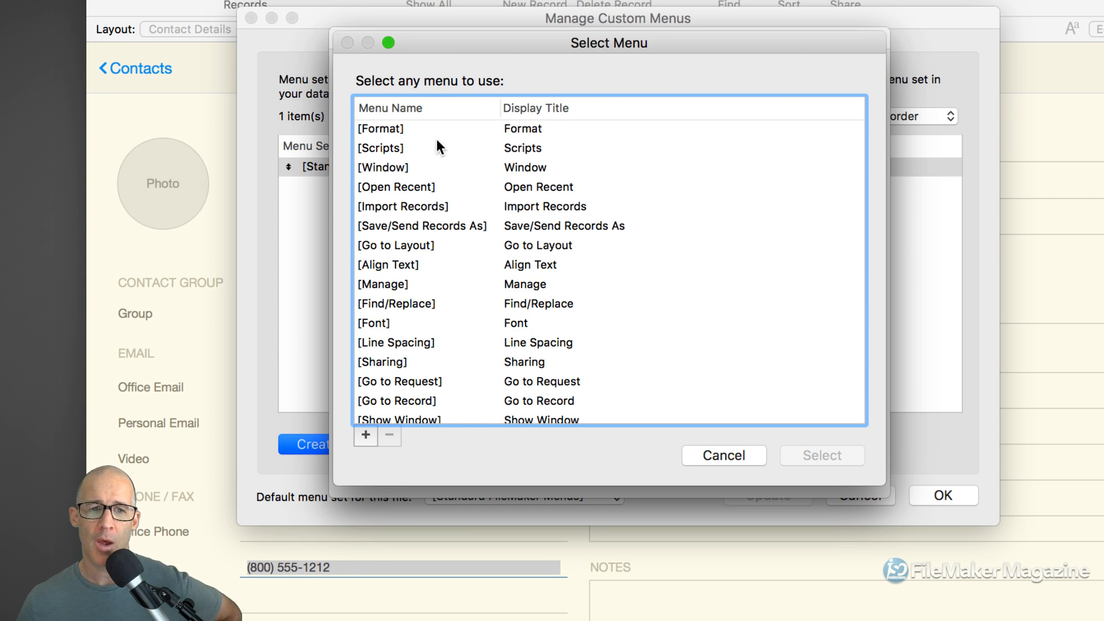
scroll(426, 133, down, 1)
scroll(425, 148, down, 5)
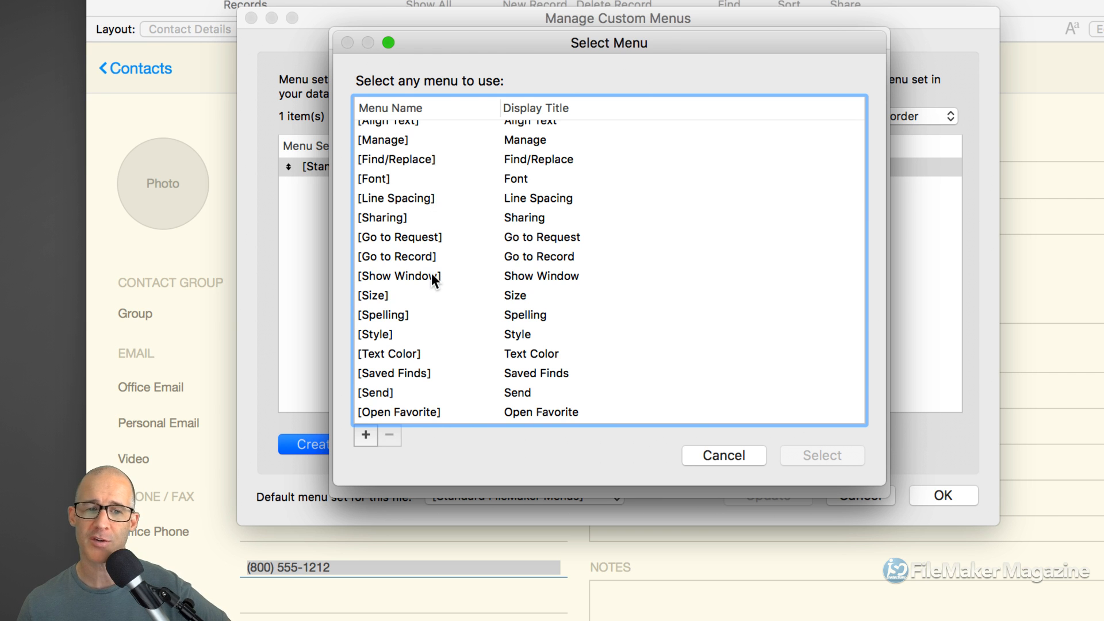
scroll(431, 272, up, 5)
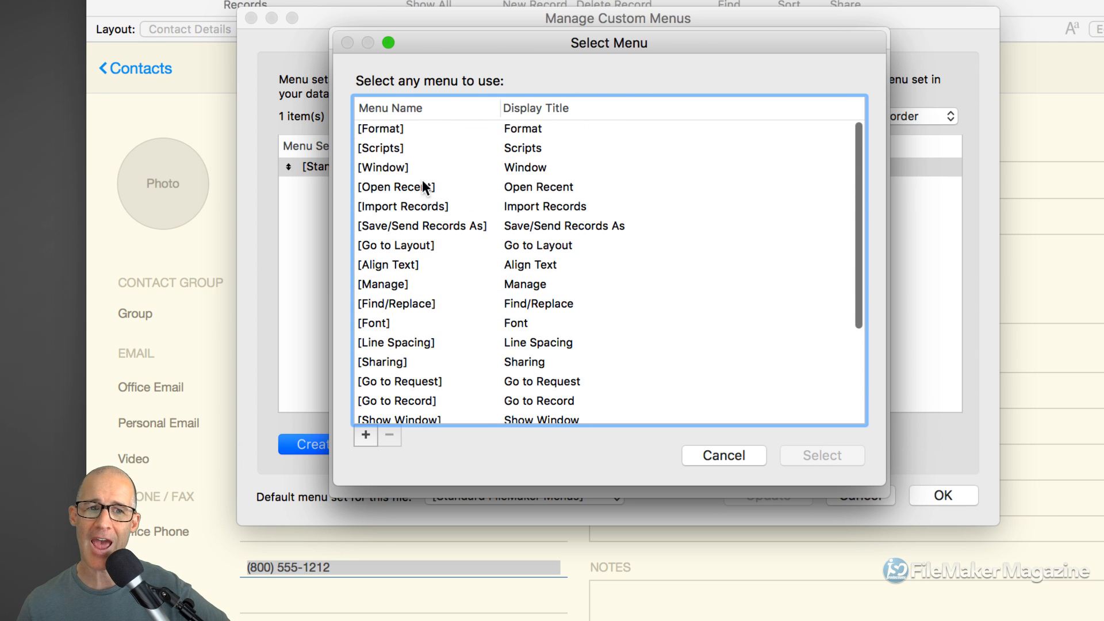
click(414, 129)
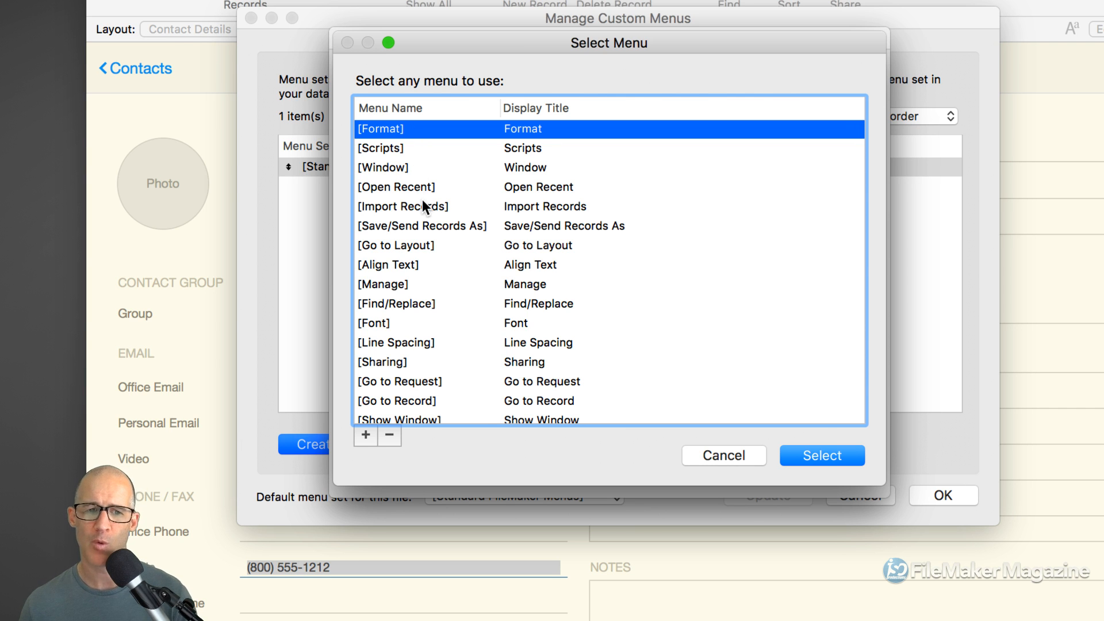
scroll(422, 201, down, 8)
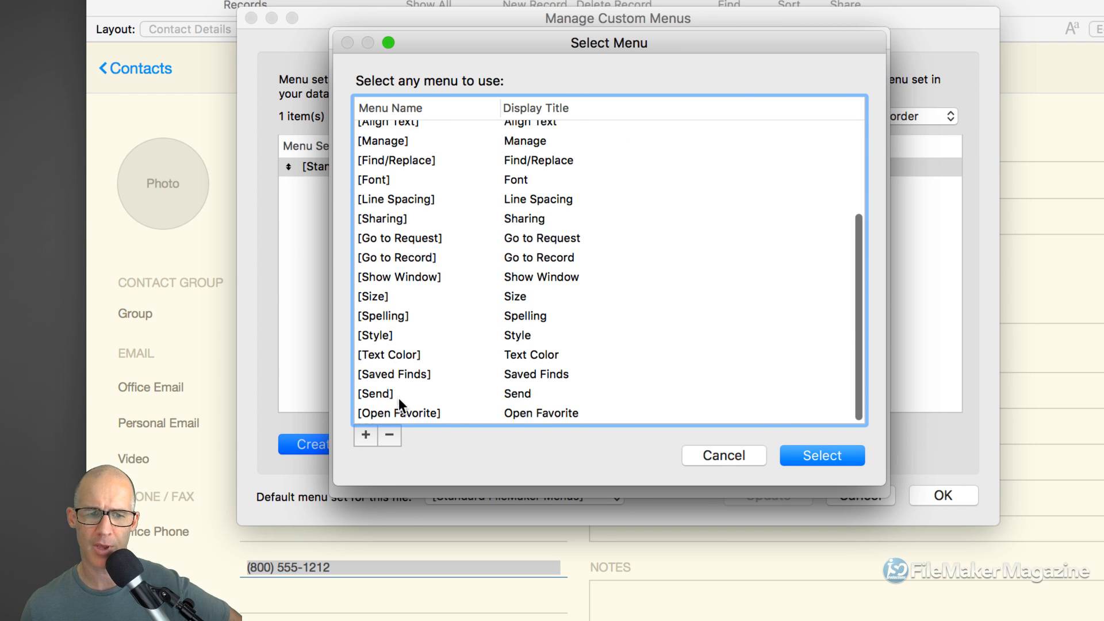
scroll(398, 388, up, 5)
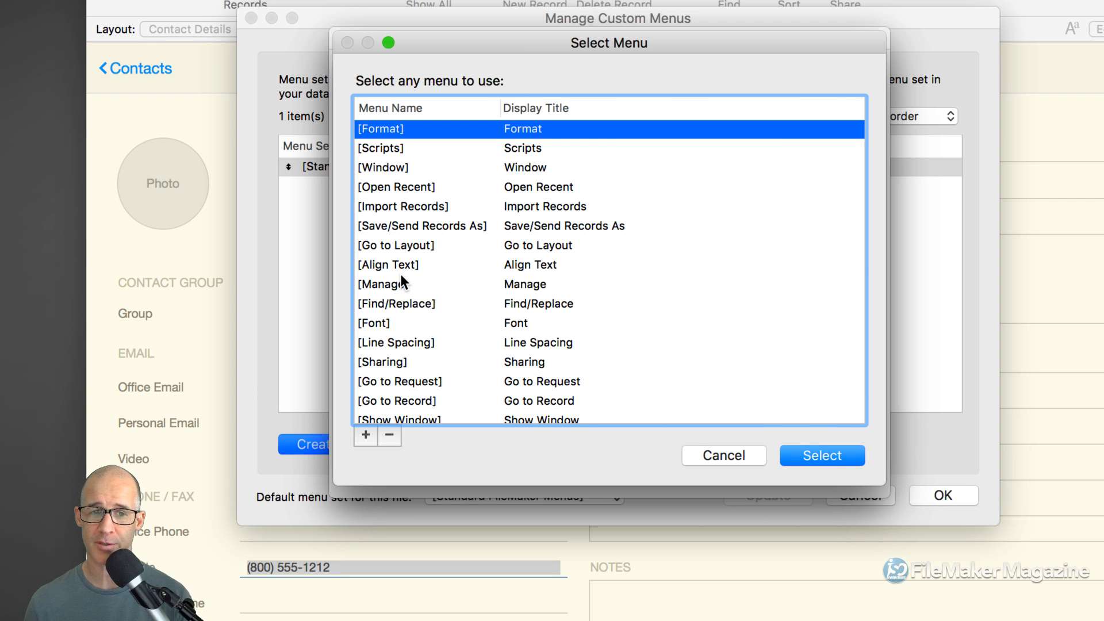
click(712, 455)
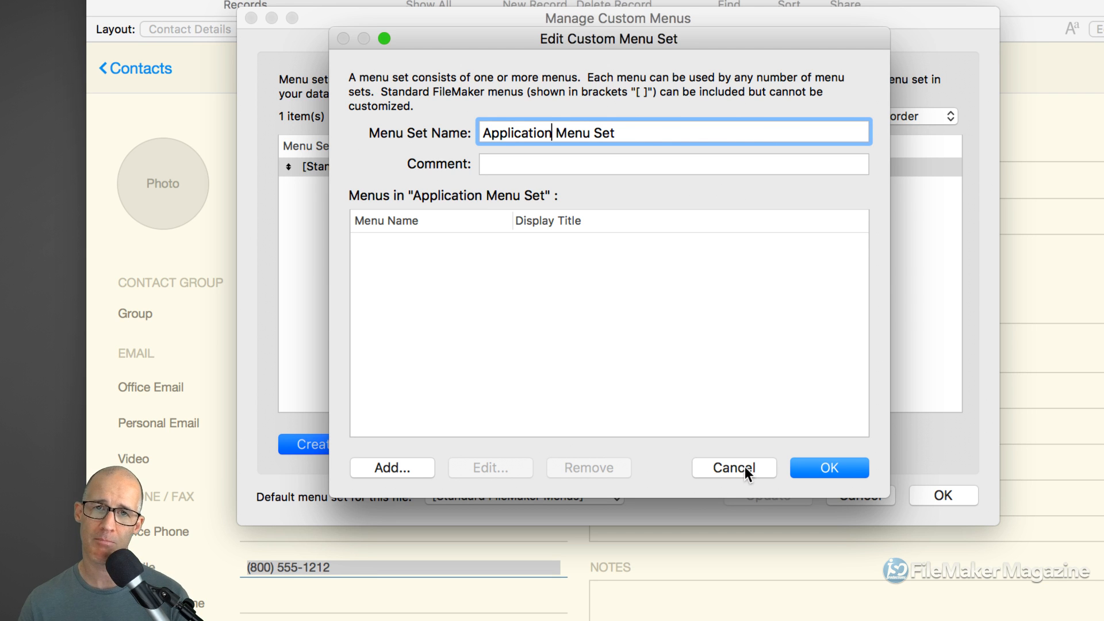
click(835, 470)
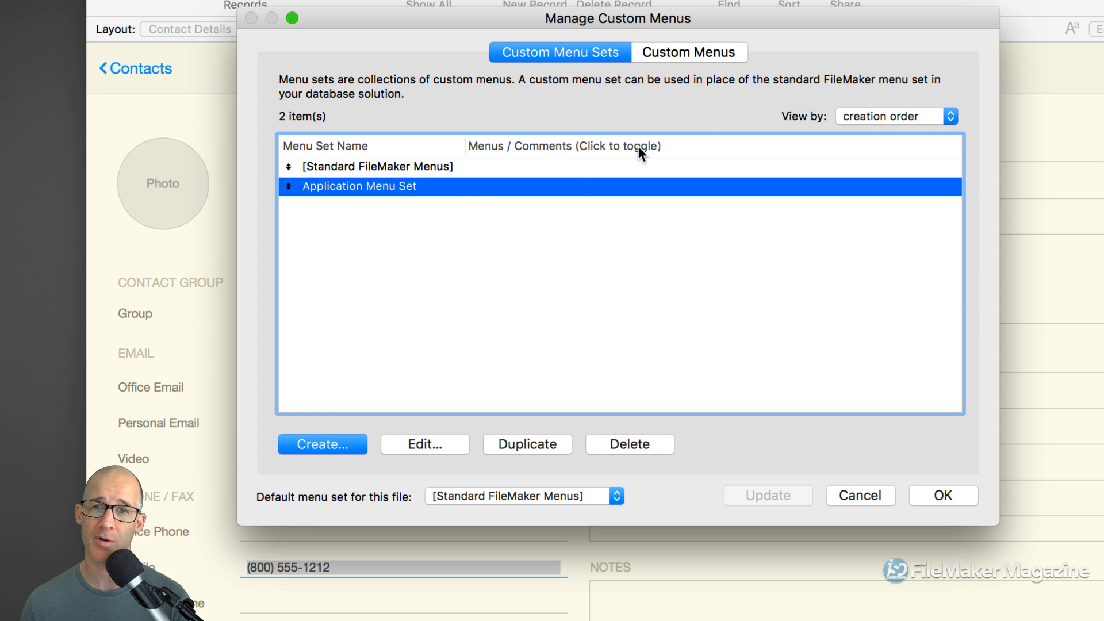
- Create a custom menu based on the standard File menu
click(690, 54)
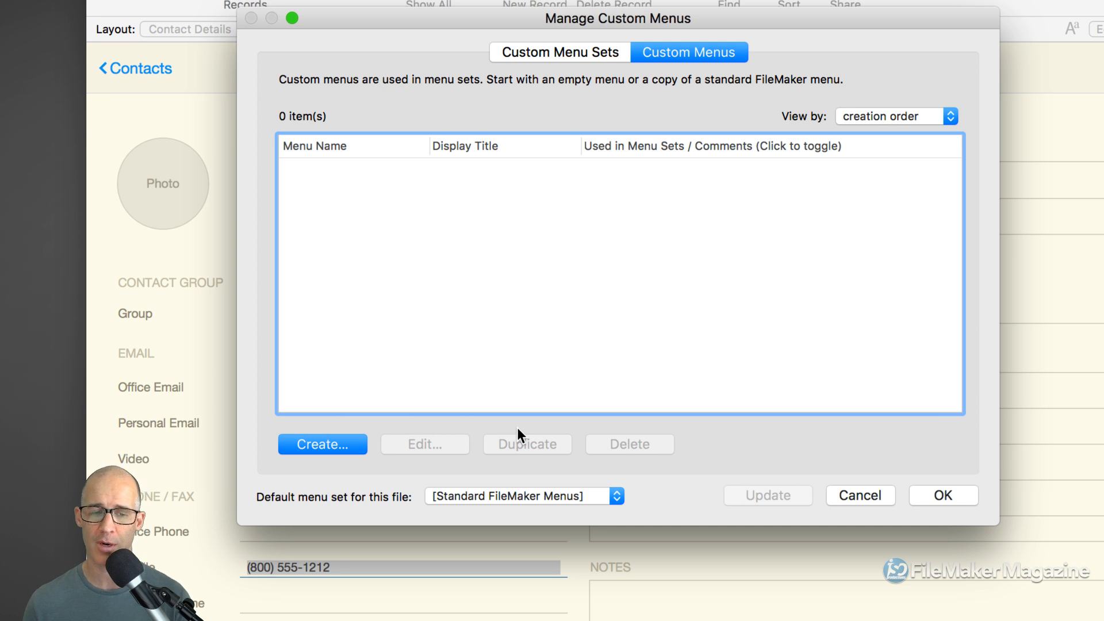
click(344, 443)
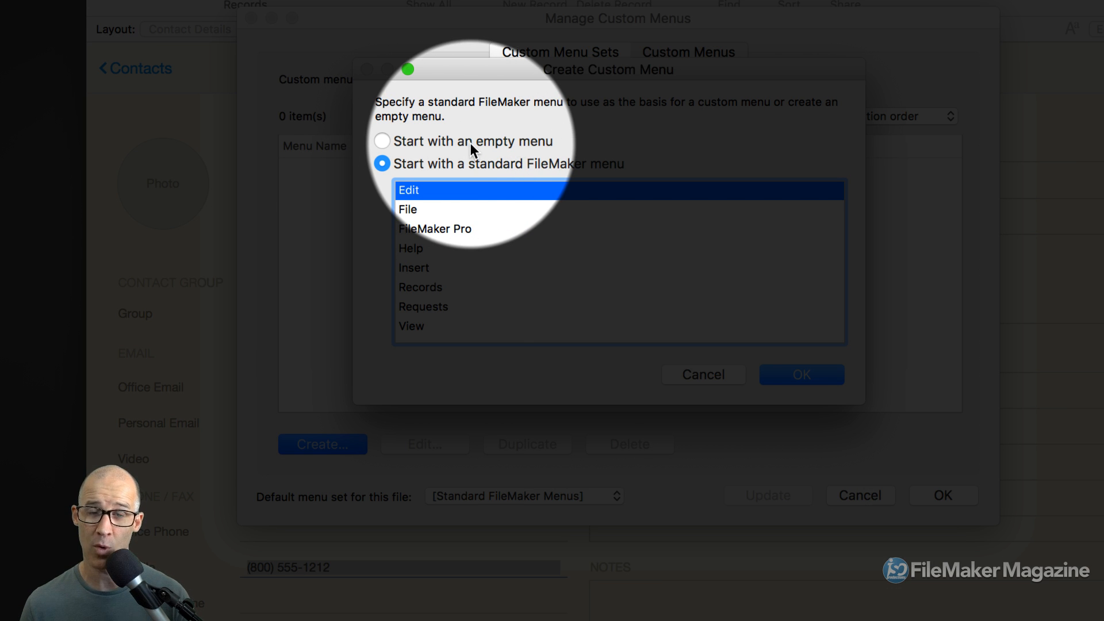
click(423, 209)
click(423, 185)
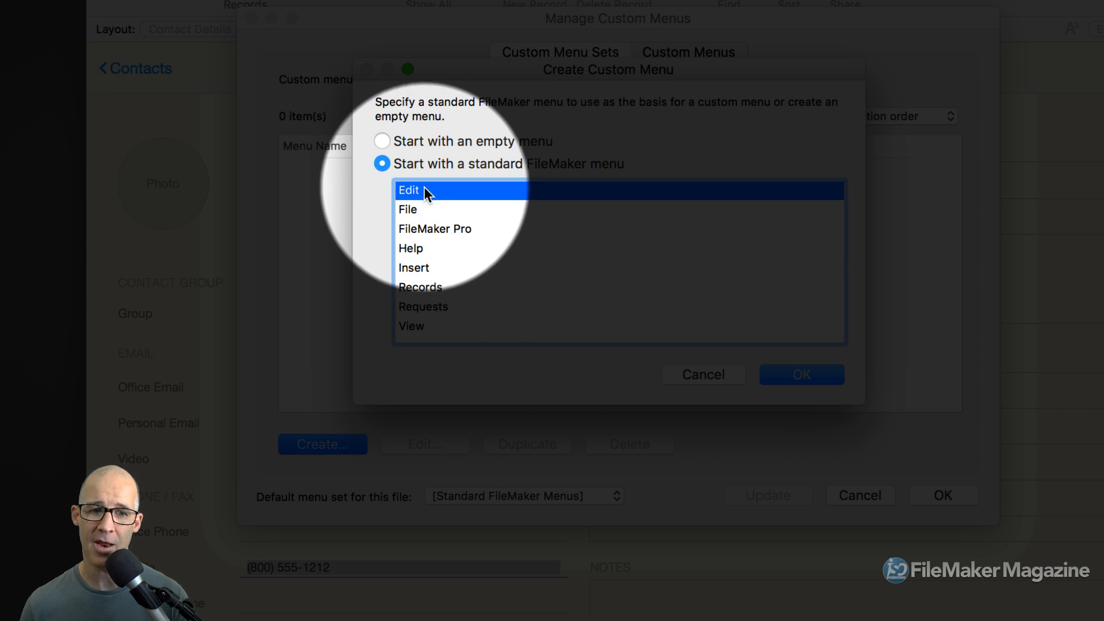
click(422, 329)
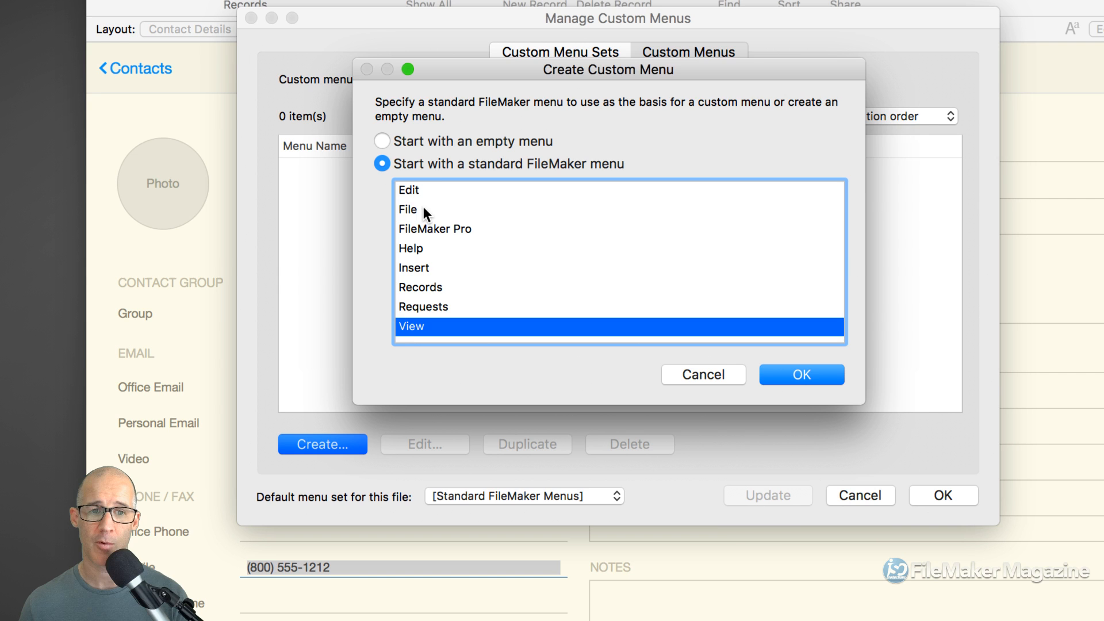
click(423, 210)
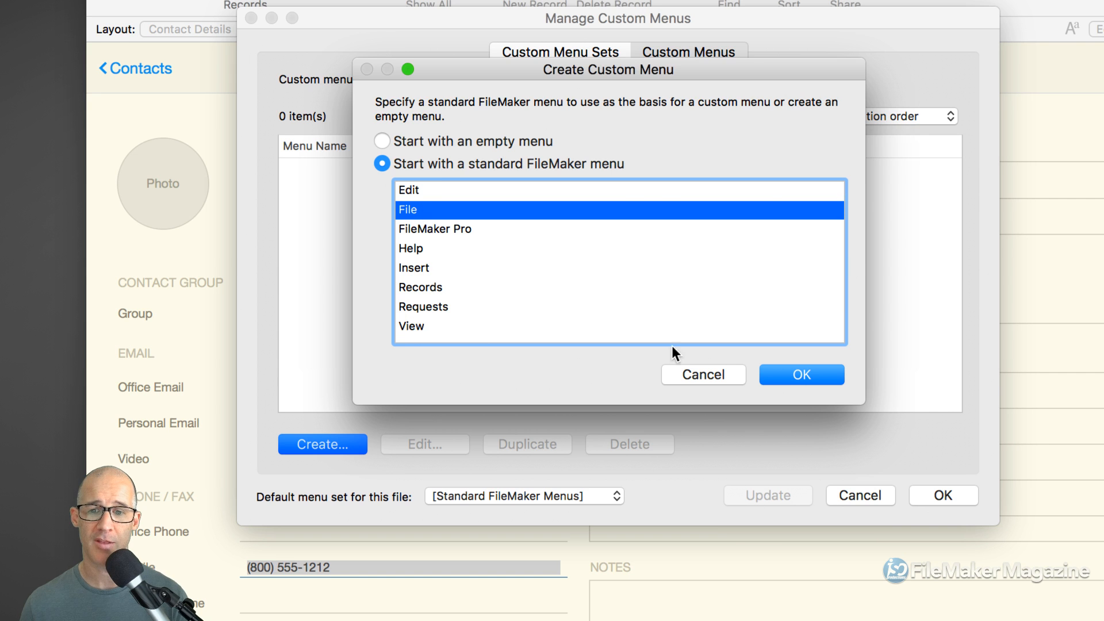
click(792, 375)
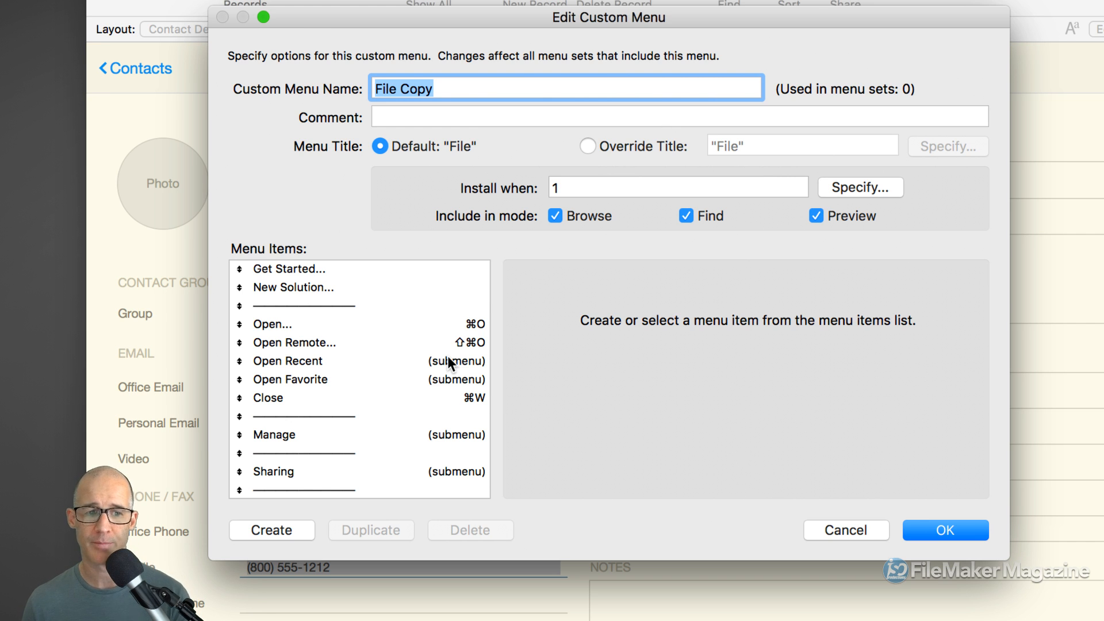
- Delete the Import Records submenu and the Export Records command from the custom File menu
scroll(417, 363, down, 10)
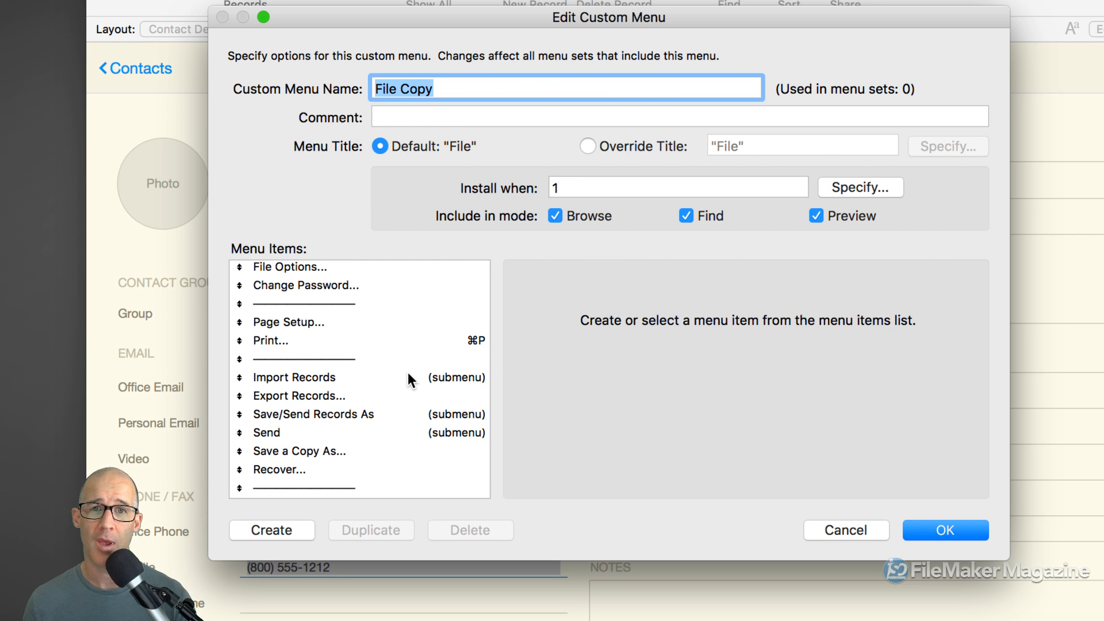
click(339, 395)
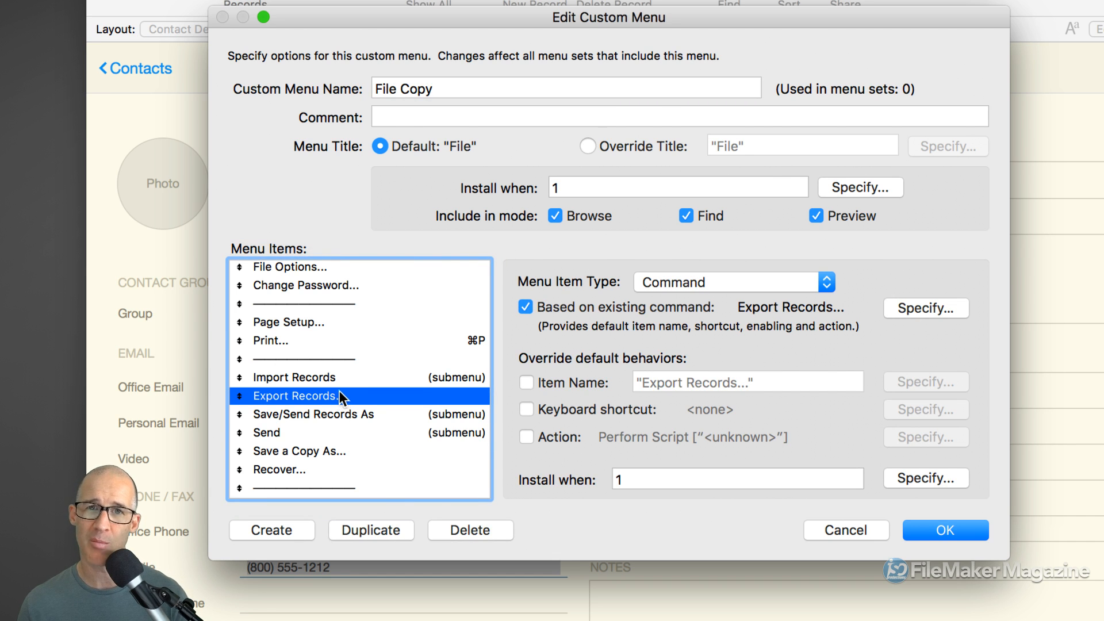
scroll(339, 387, down, 1)
click(339, 378)
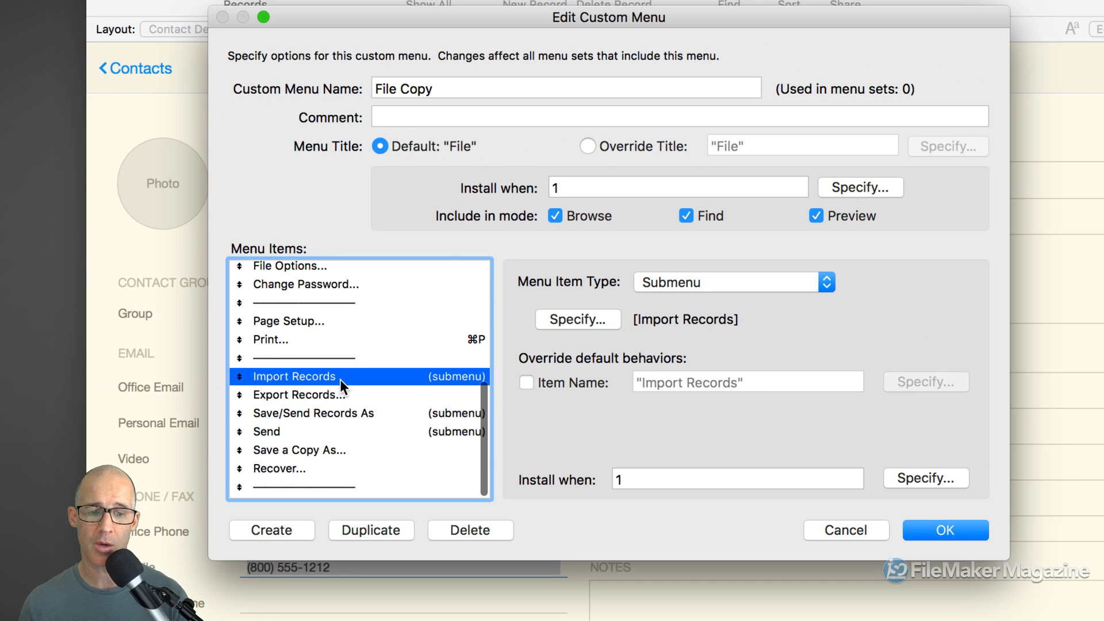
click(474, 531)
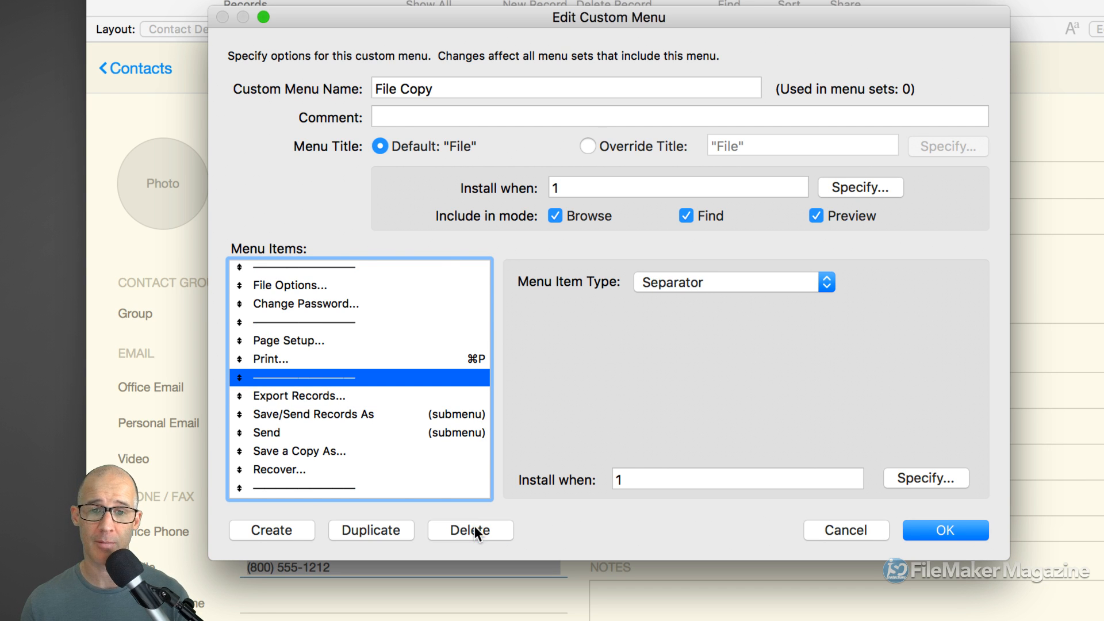
click(328, 395)
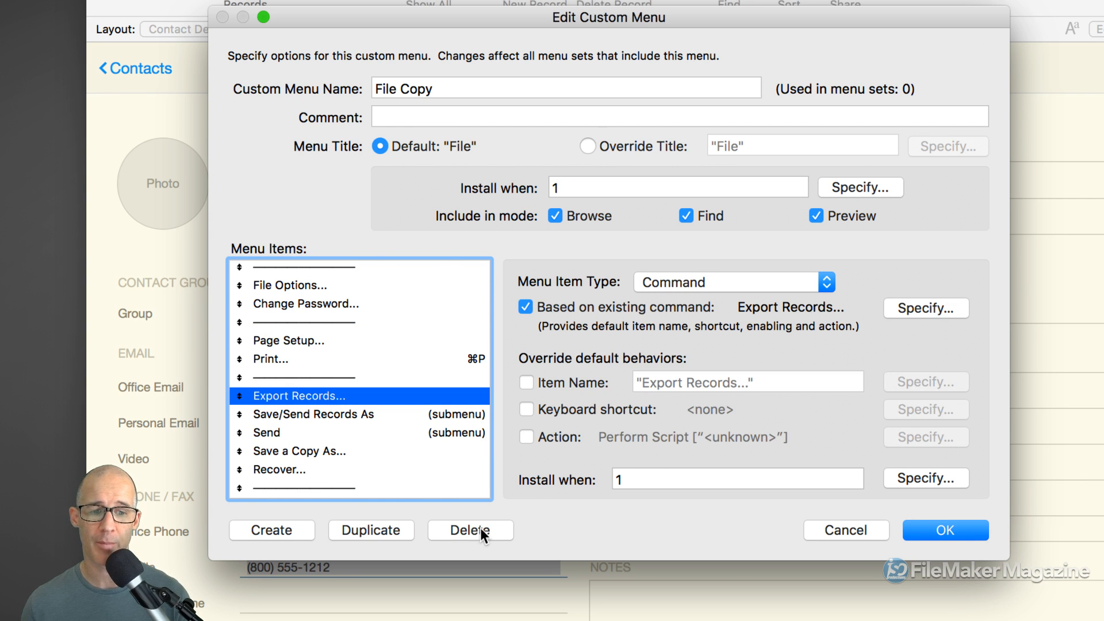
click(481, 528)
- Delete Save/Send Records As, Save a Copy As and Recover from the custom File menu and save it
click(374, 424)
click(457, 528)
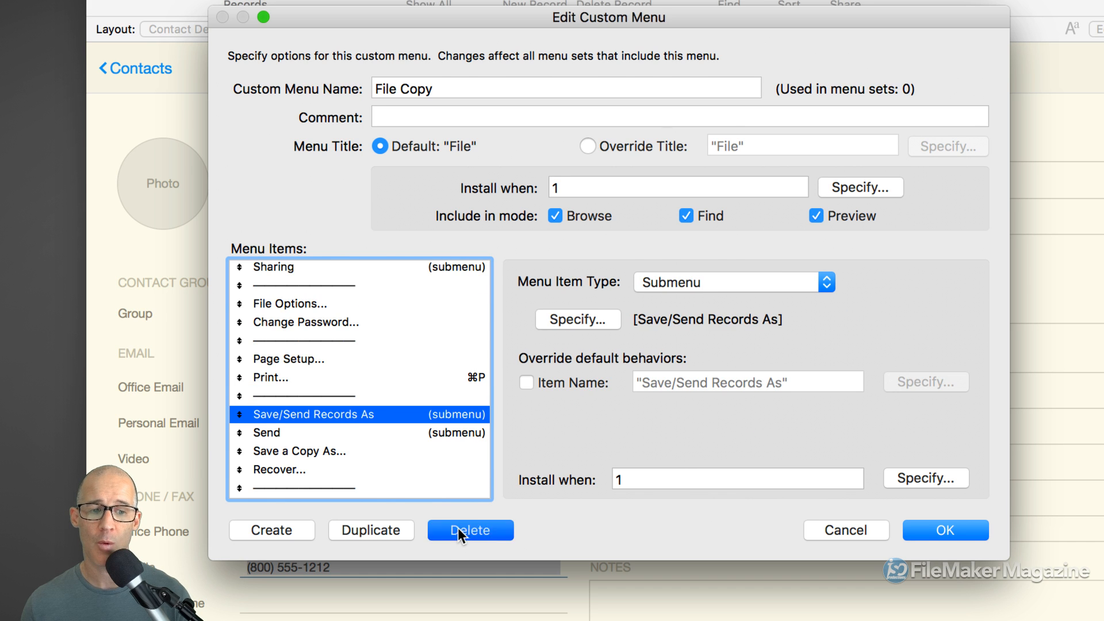
click(336, 450)
click(458, 529)
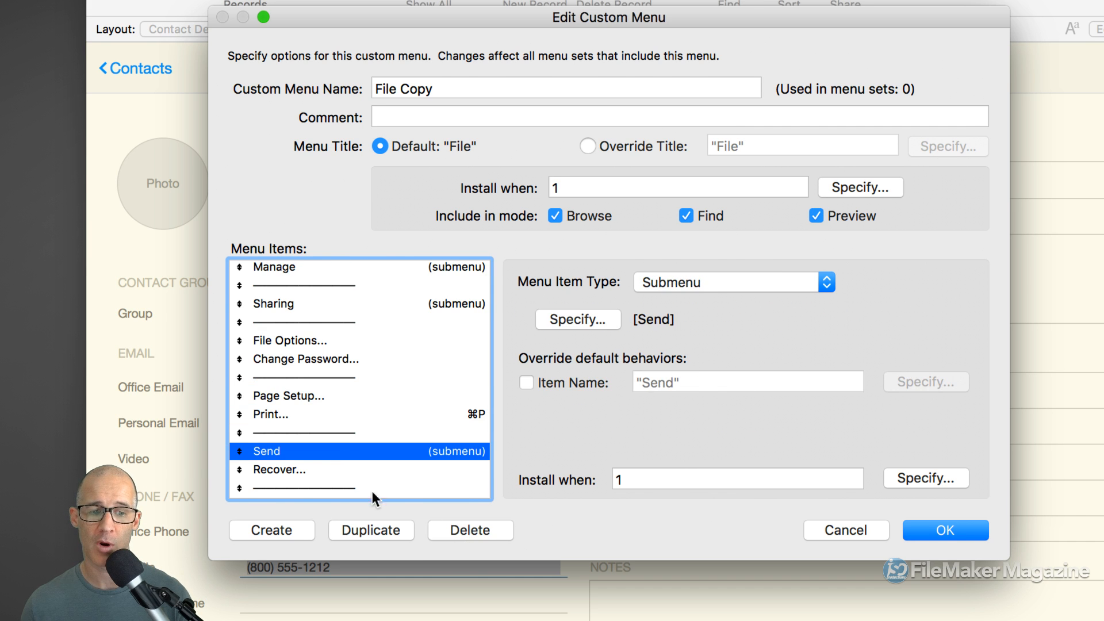
click(337, 469)
click(460, 532)
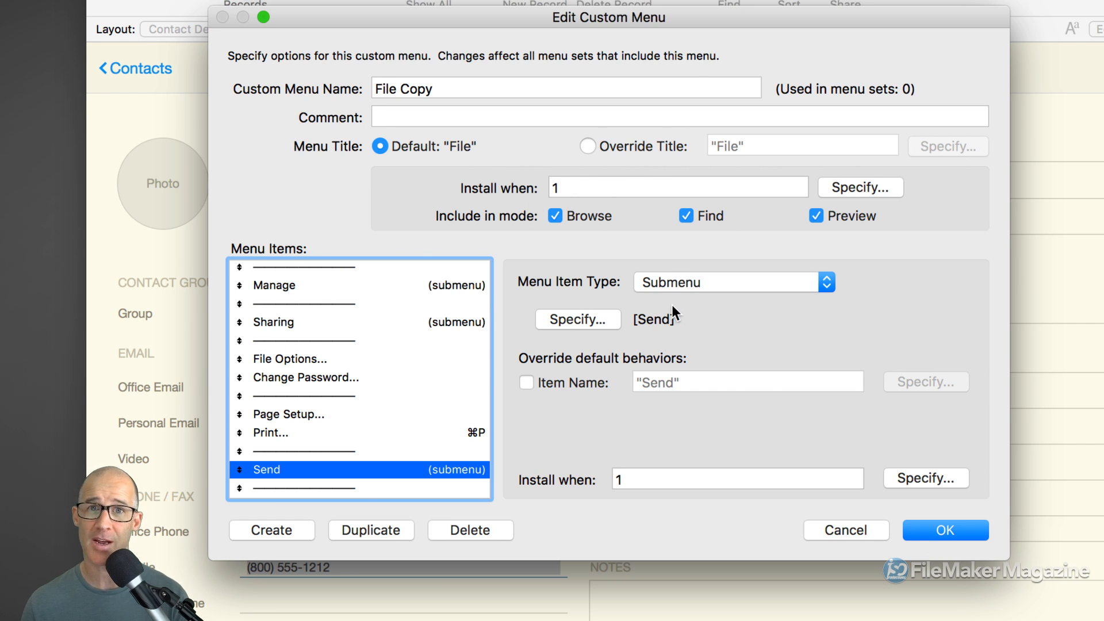
click(952, 528)
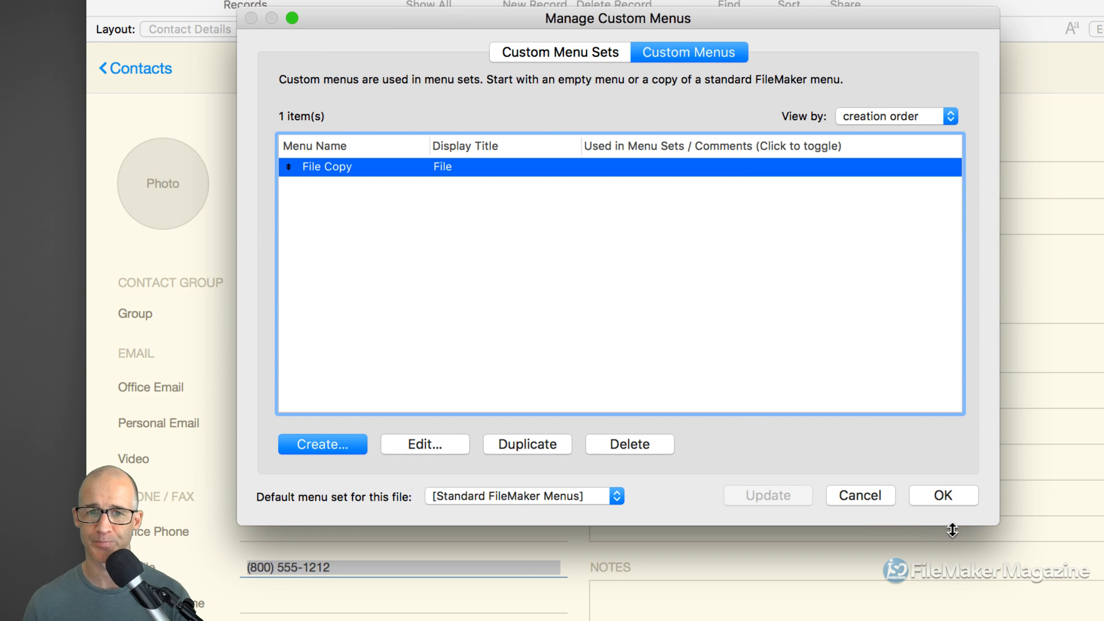
- Create a second custom menu based on the standard Edit menu and save it with its default items
click(348, 446)
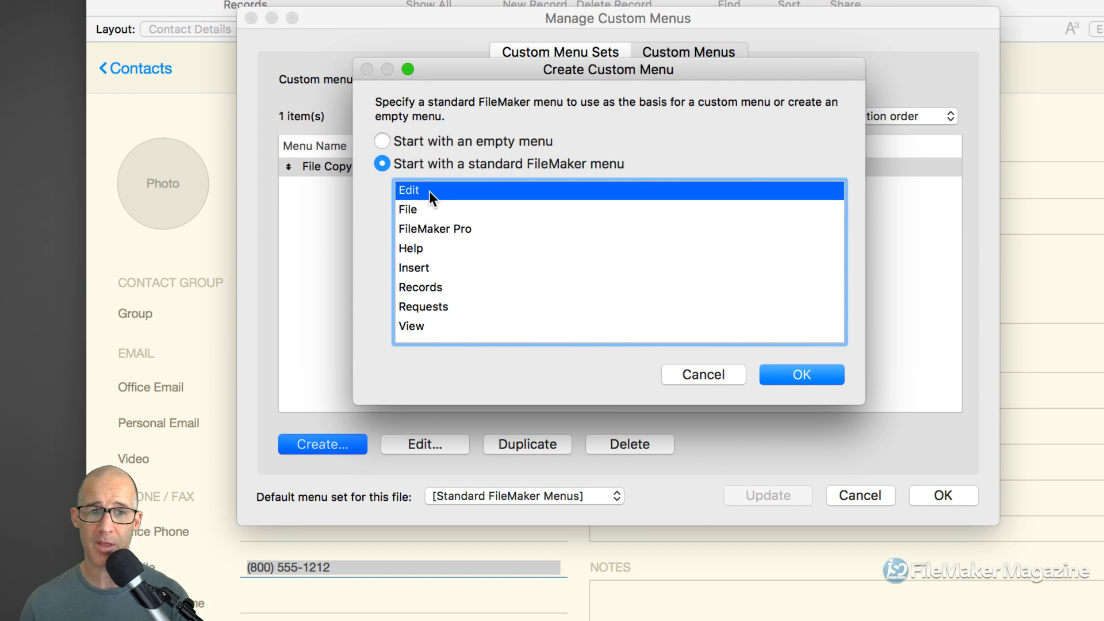
click(785, 374)
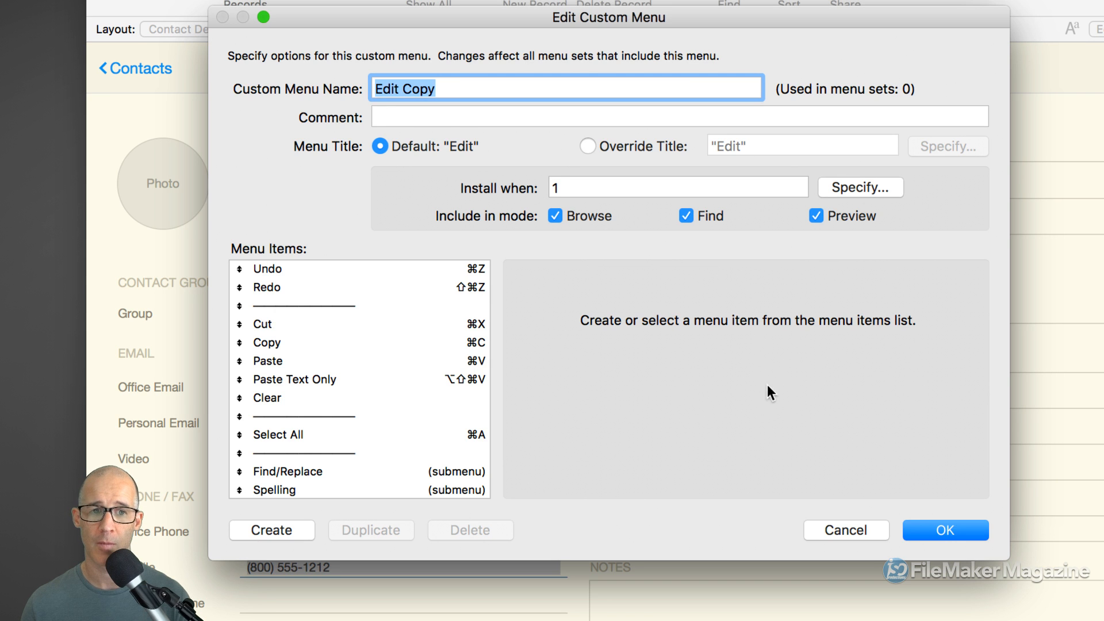
click(922, 524)
- Create a custom menu based on the standard View menu, name it App View and save it
click(342, 446)
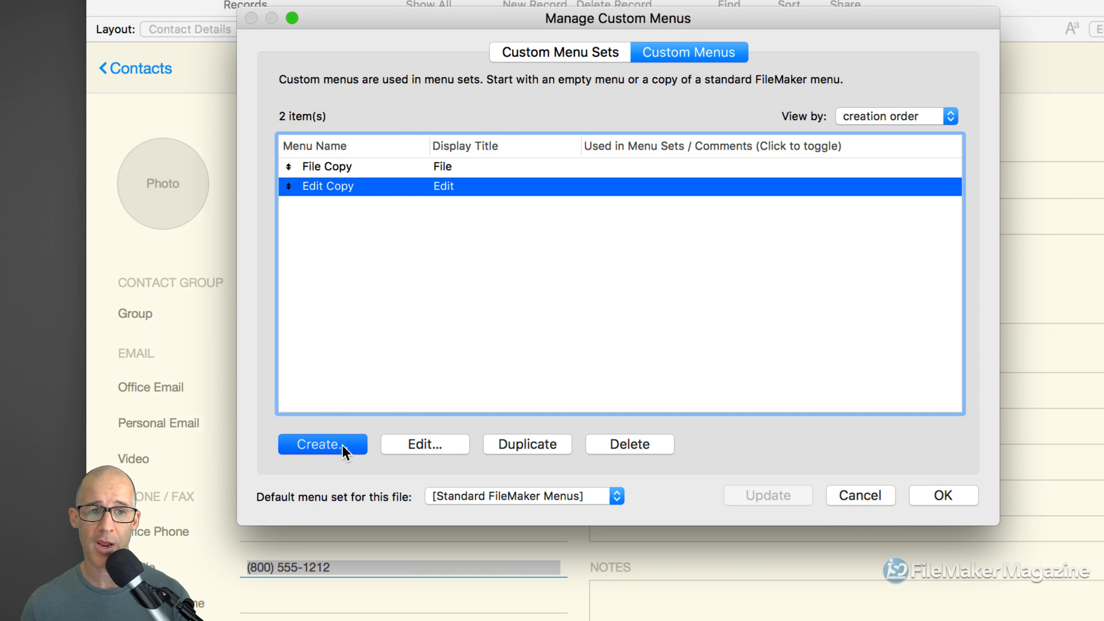
click(435, 328)
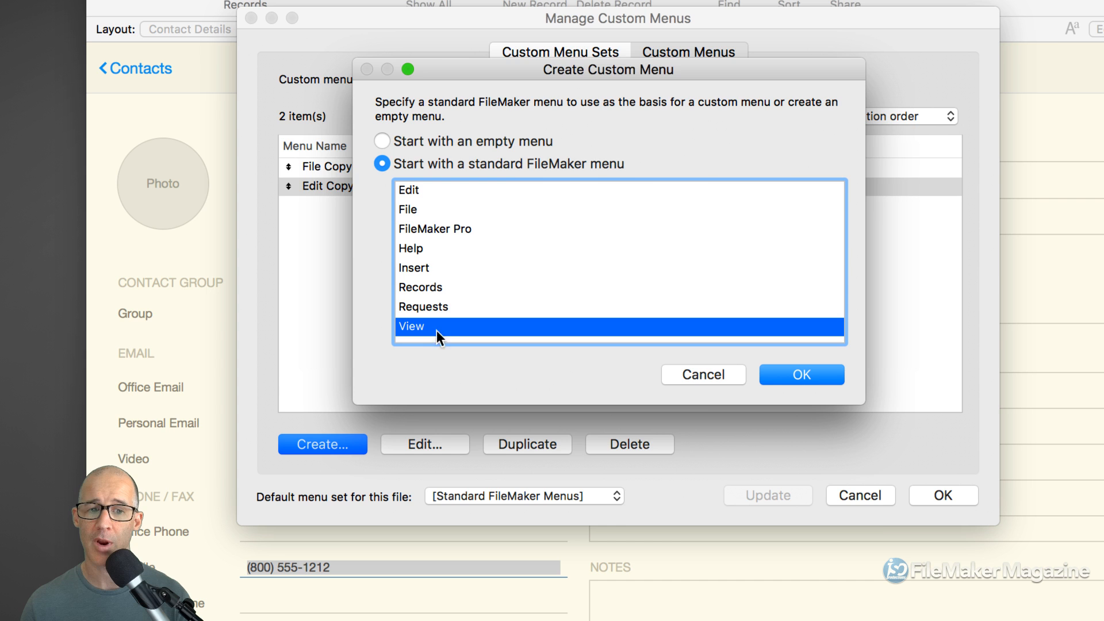
click(808, 379)
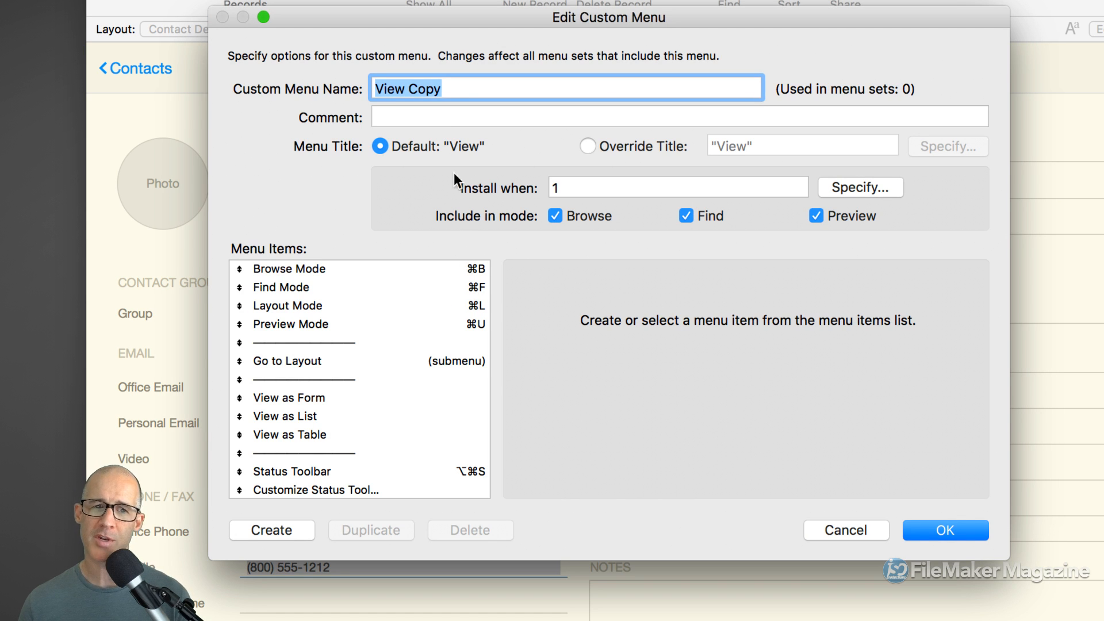
double_click(426, 91)
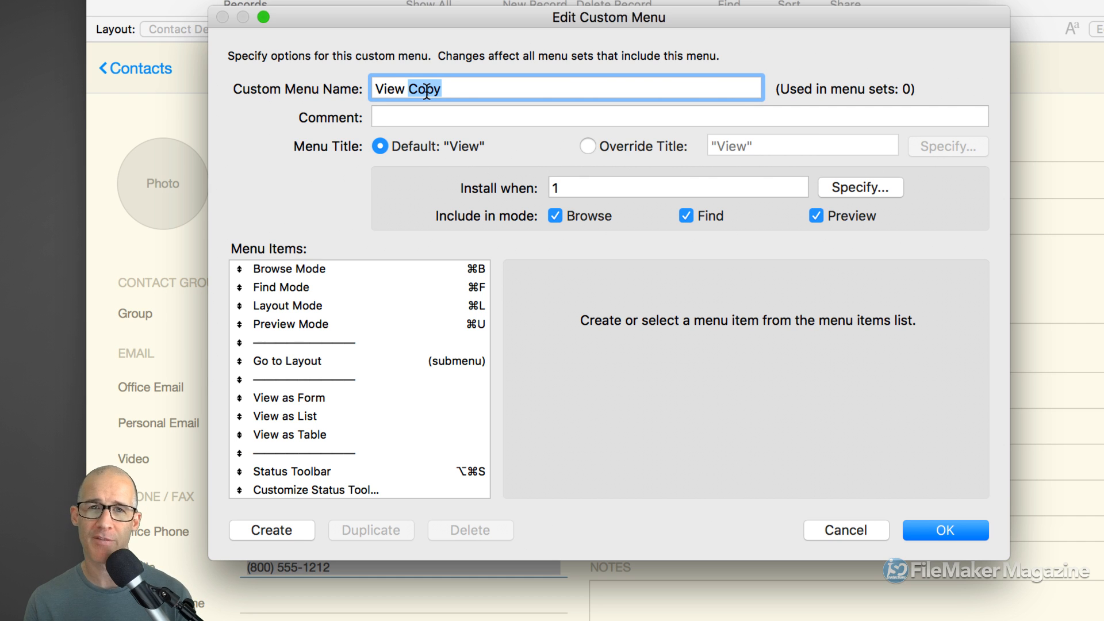
key(BackSpace)
key(BackSpace)
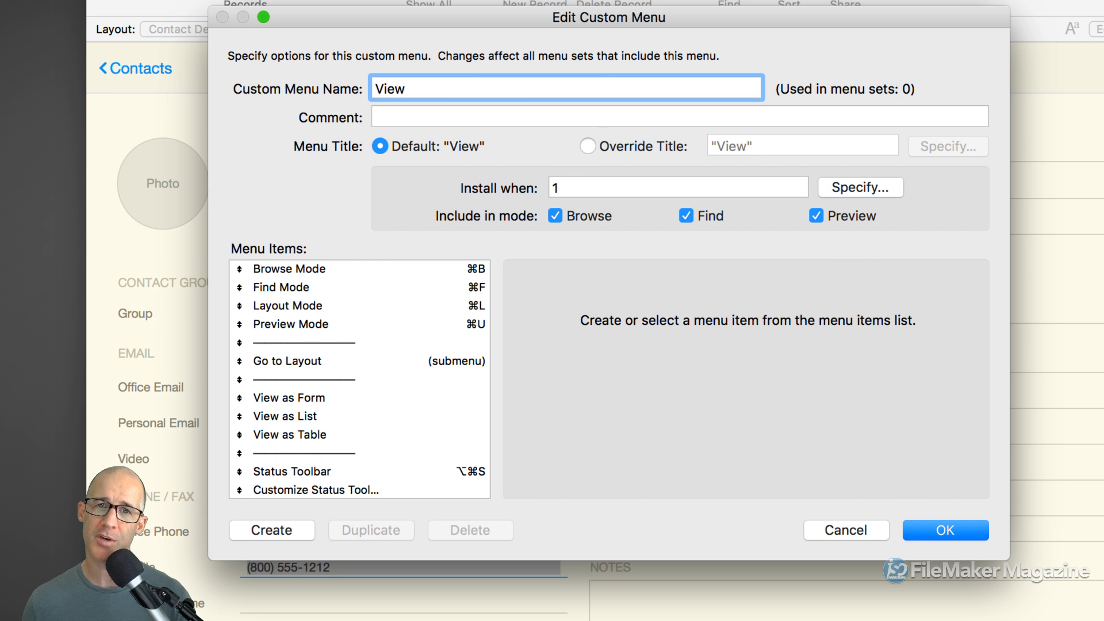
click(376, 88)
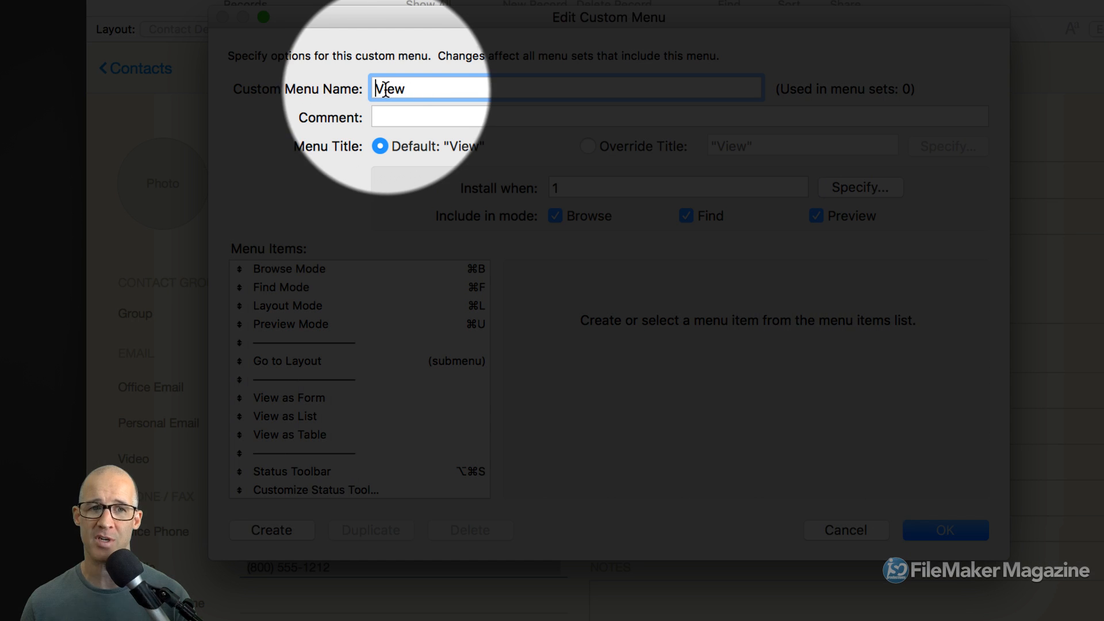
text(App)
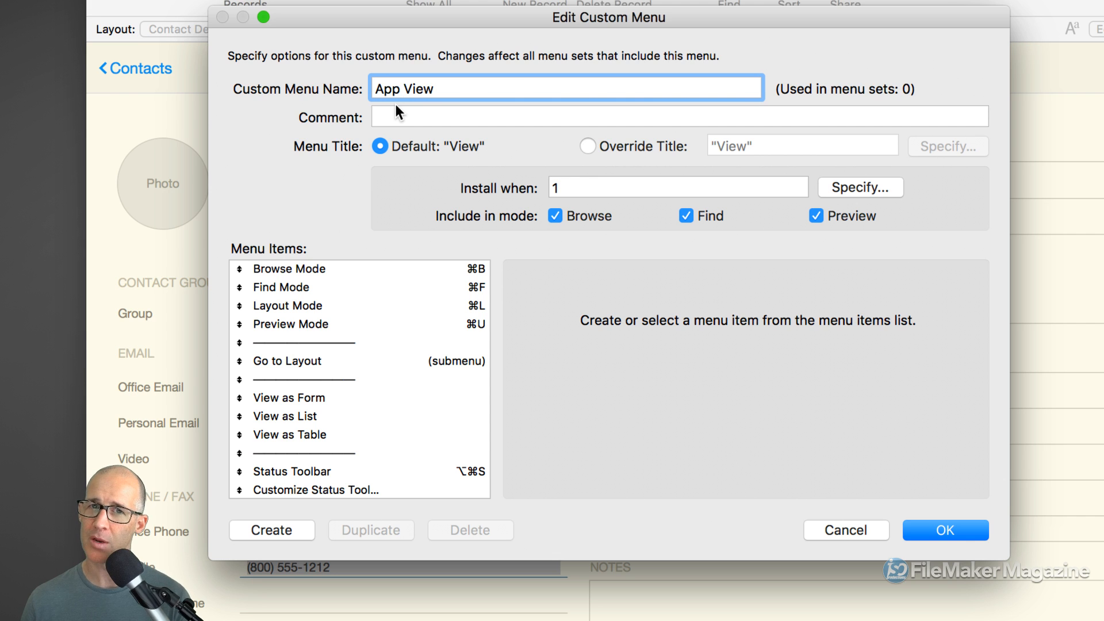
double_click(379, 88)
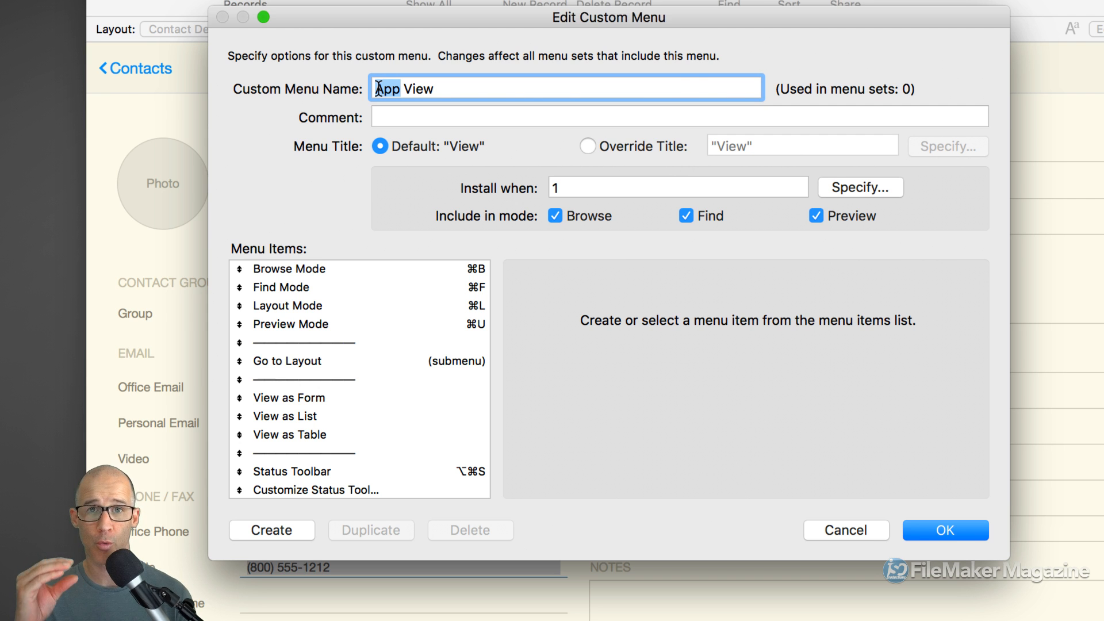
click(951, 528)
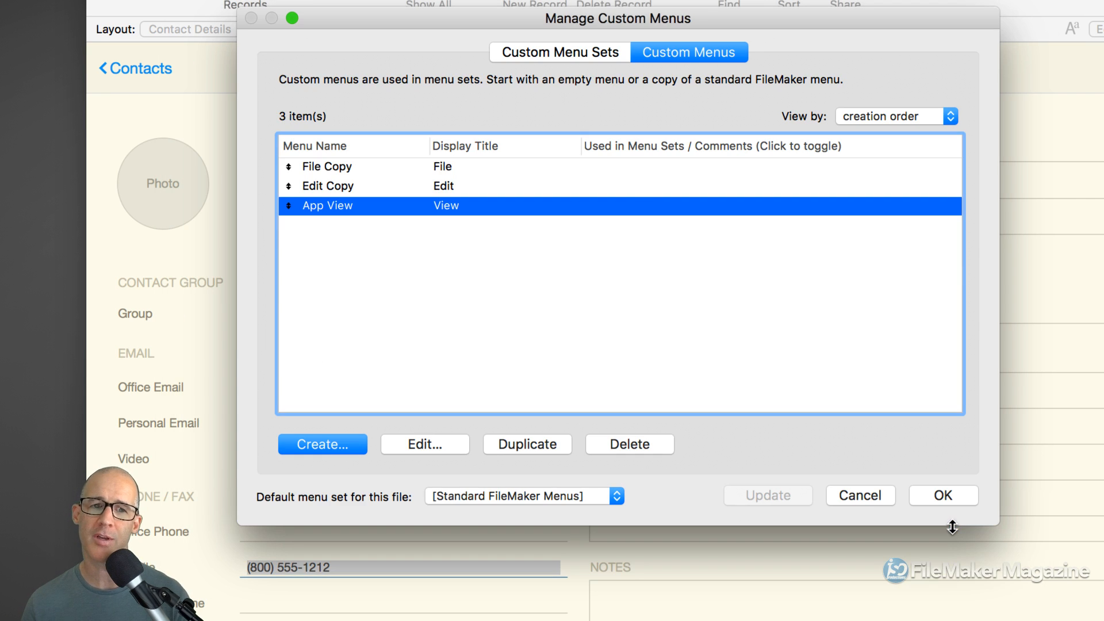
- Rename the custom Edit menu as App Edit and save it
double_click(341, 188)
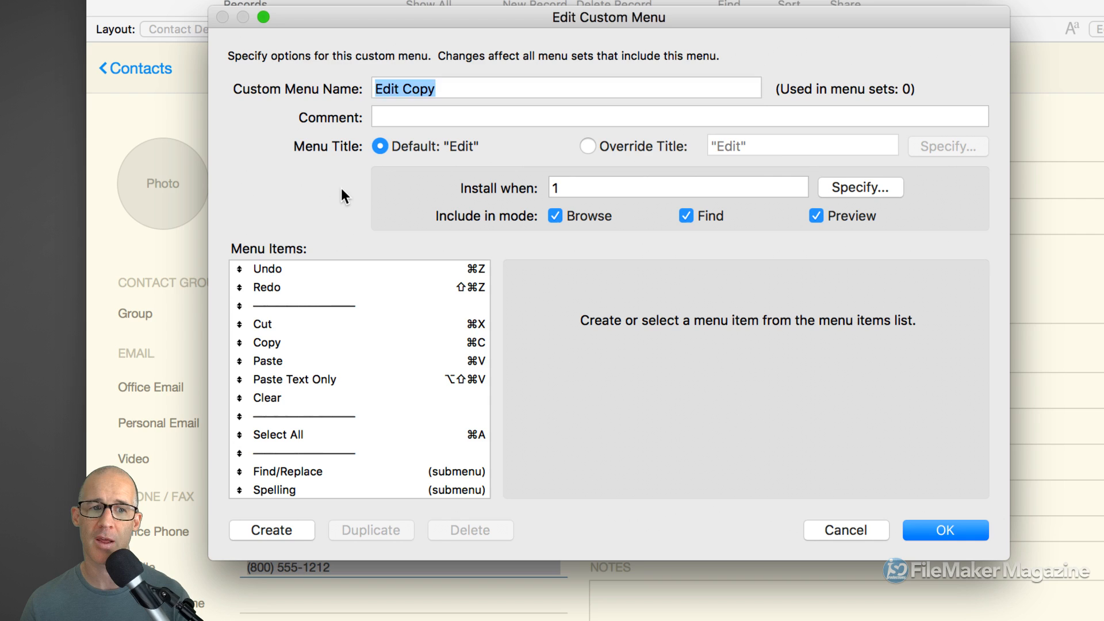
double_click(409, 88)
key(BackSpace)
key(Up)
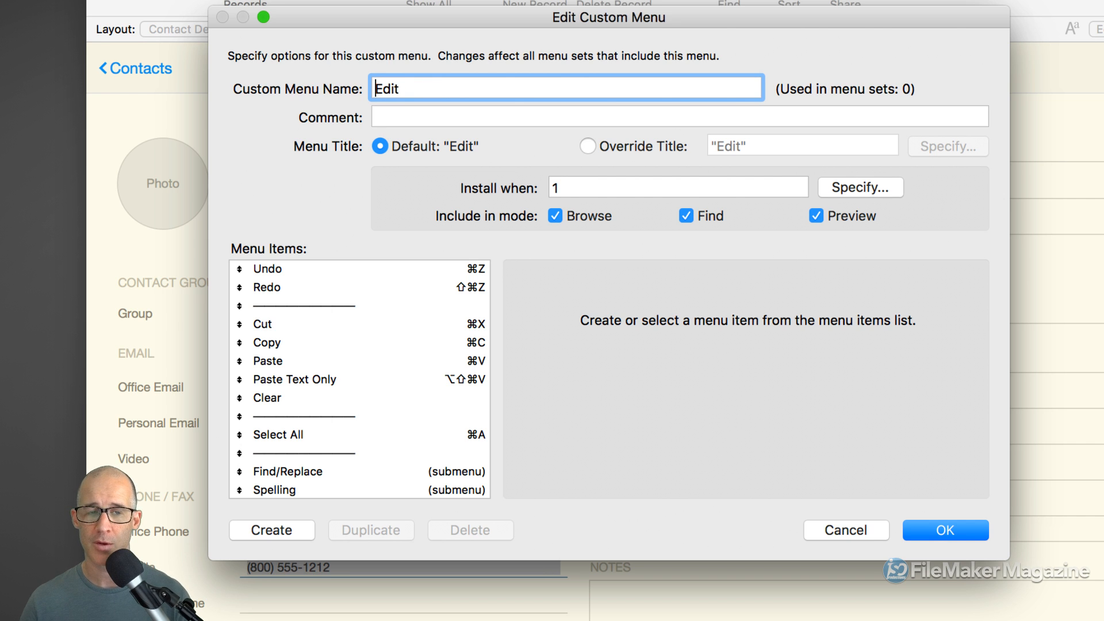
text(App)
click(955, 529)
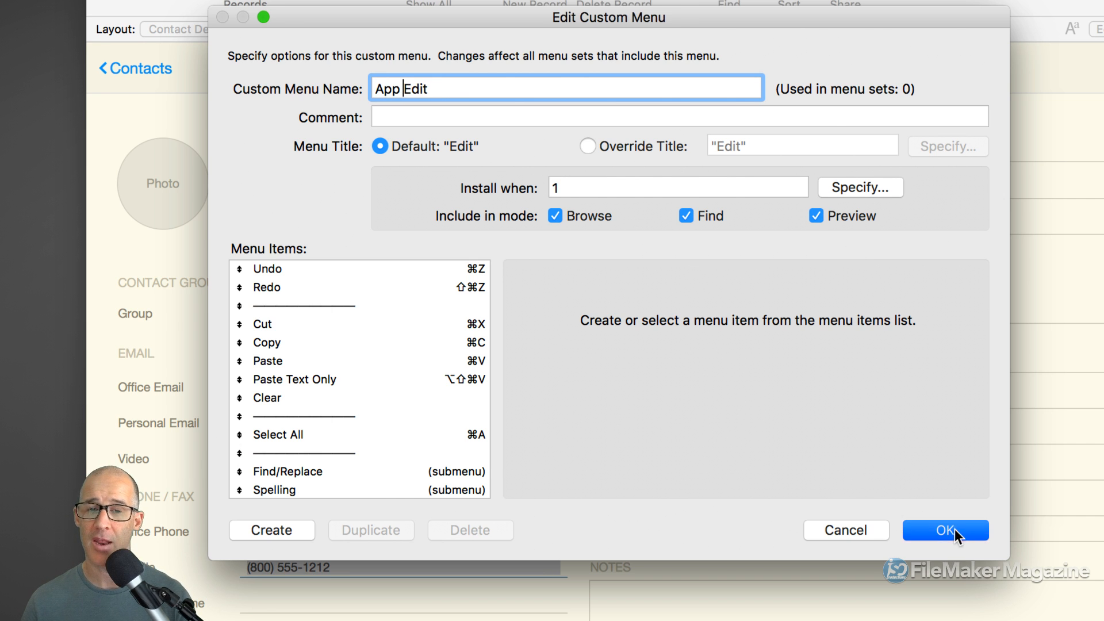
- Rename the custom File menu as App File and save it
click(349, 166)
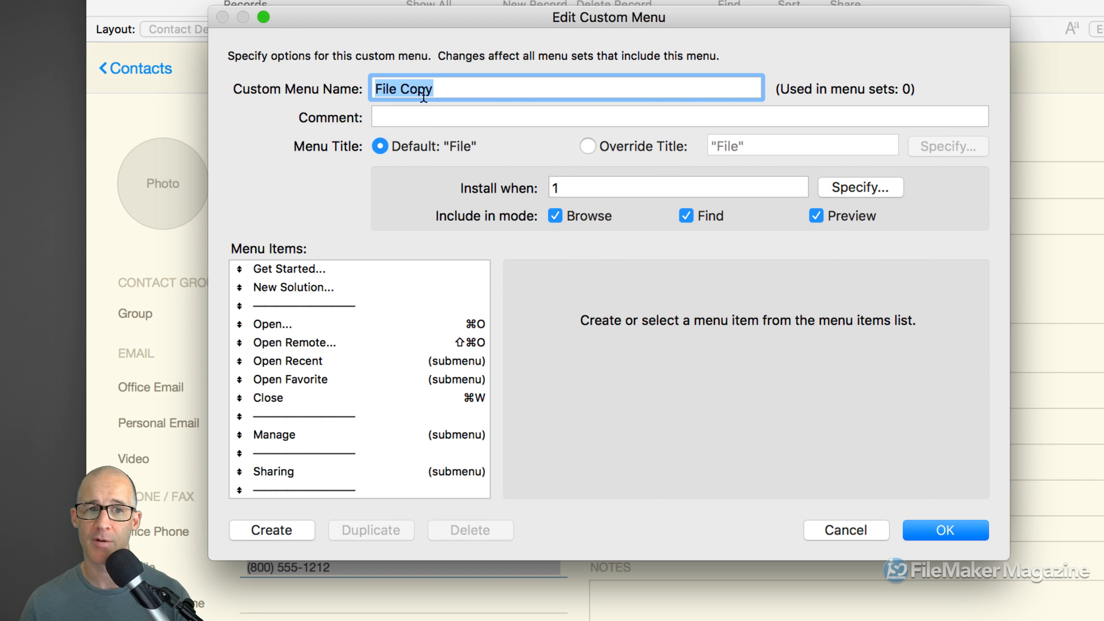
double_click(424, 89)
key(BackSpace)
key(BackSpace)
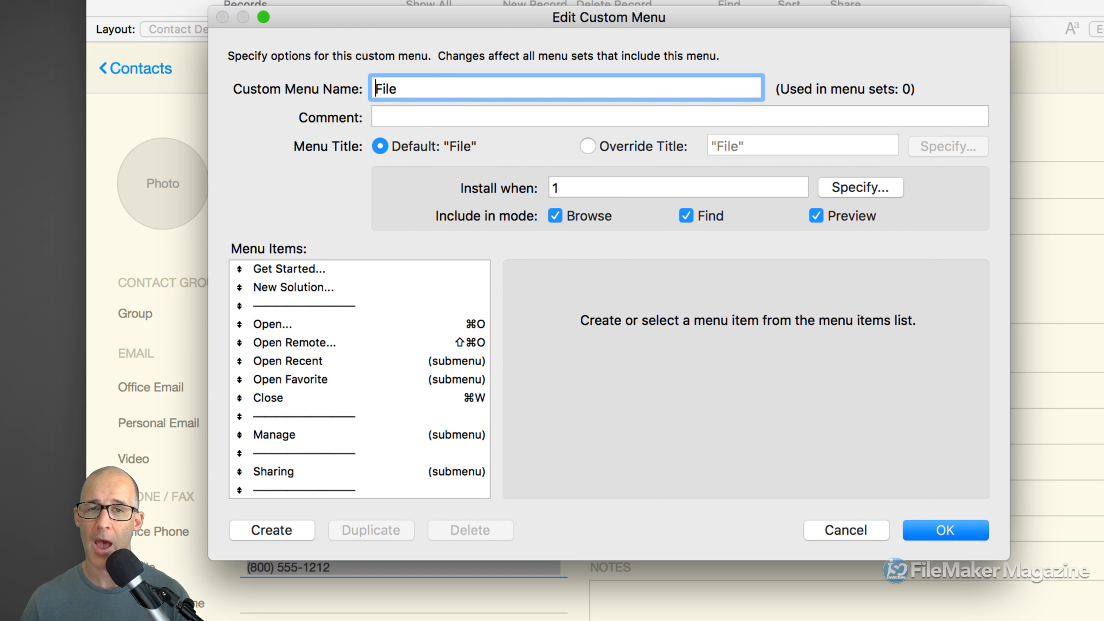
text(App)
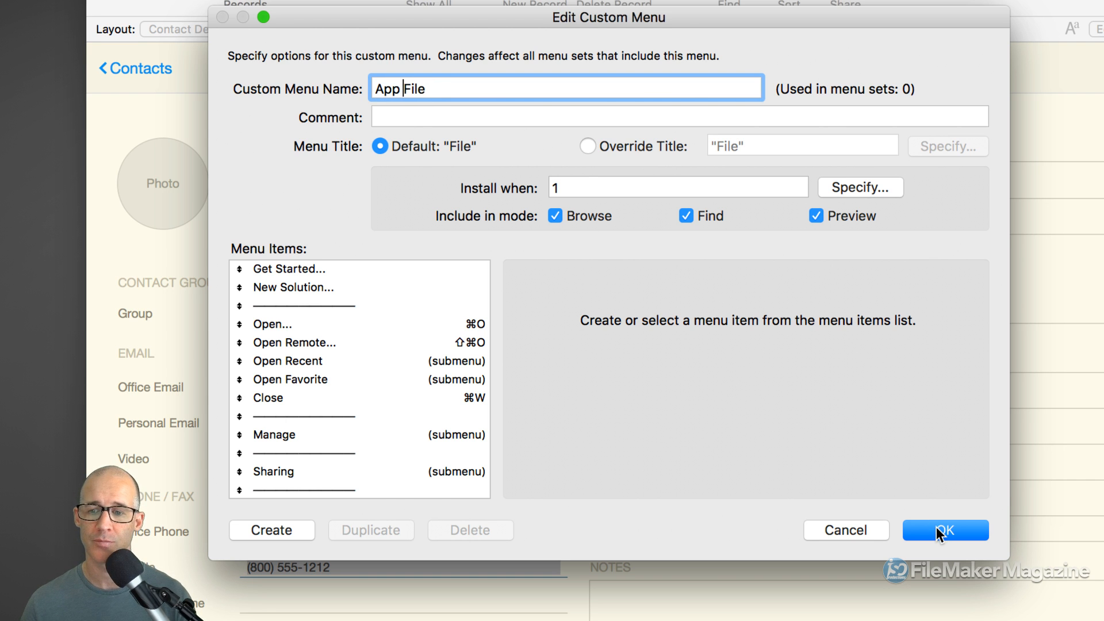
click(943, 530)
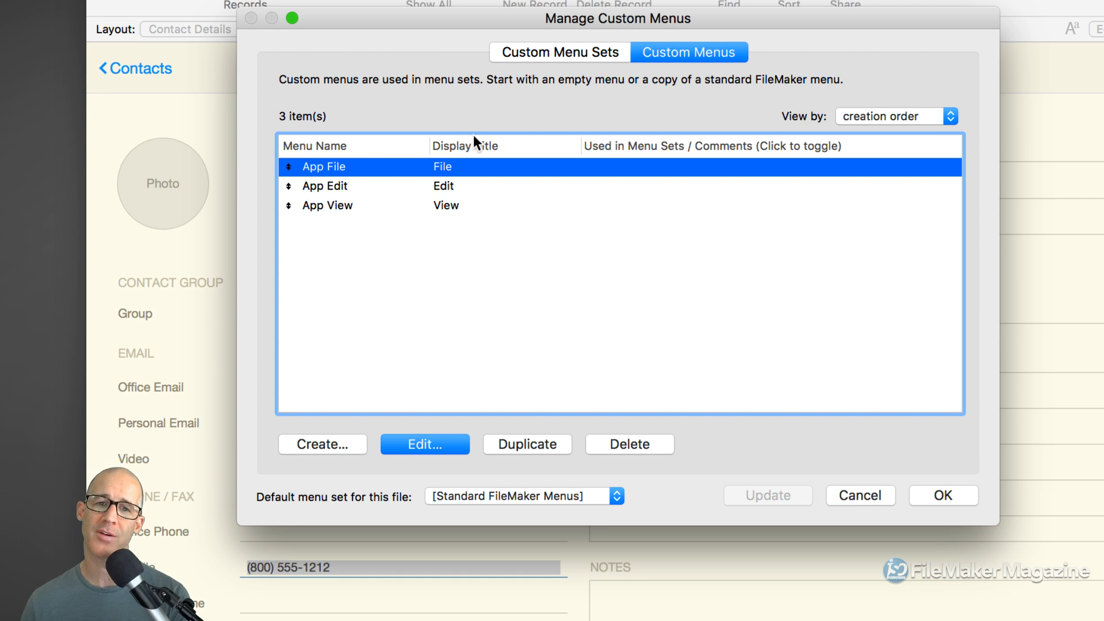
- Add the App File, App Edit and App View menus to the Application Menu Set and save the set
click(589, 54)
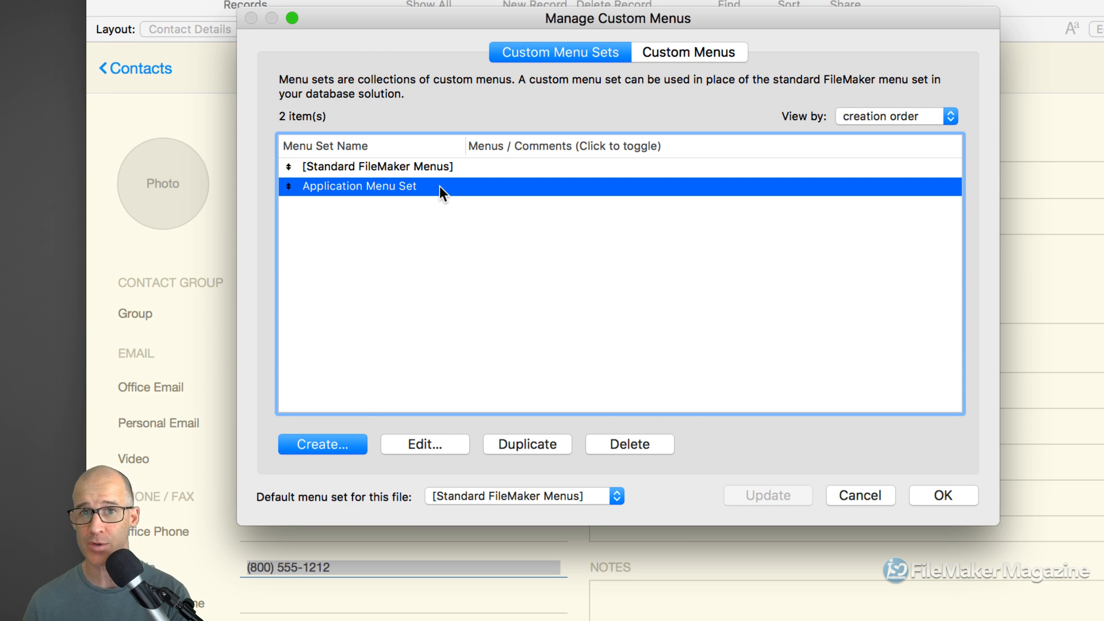
double_click(409, 185)
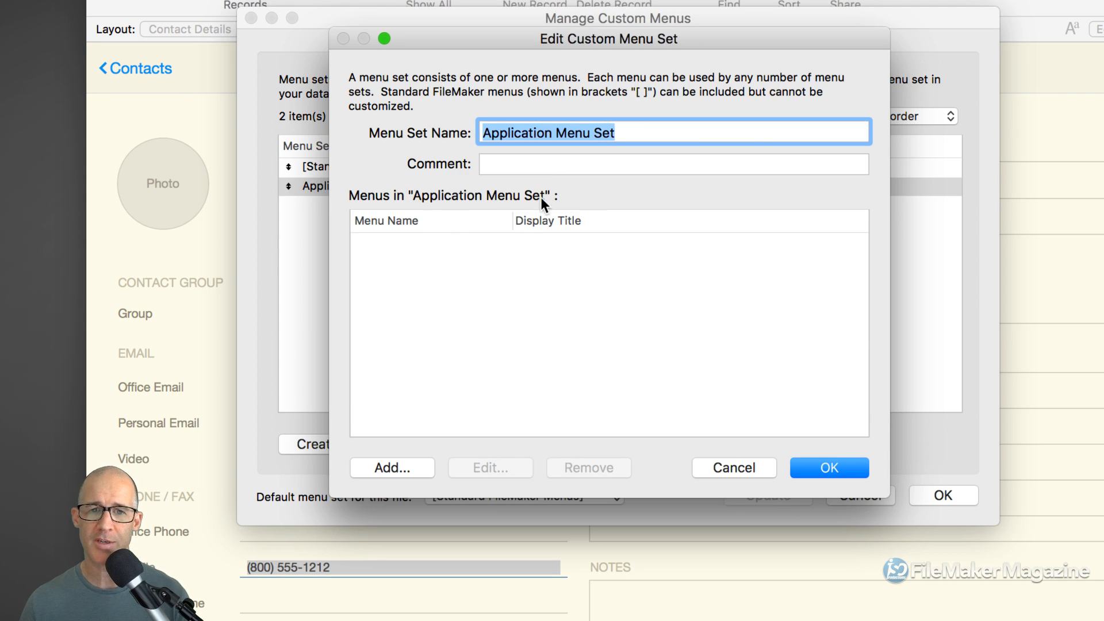
click(404, 462)
scroll(533, 346, down, 5)
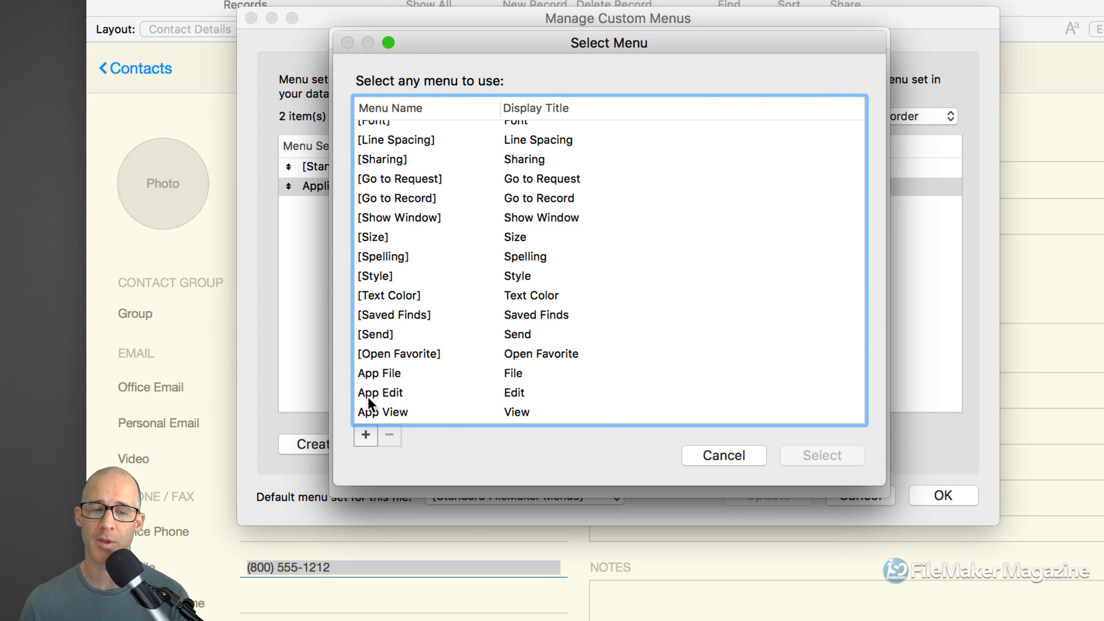
double_click(378, 373)
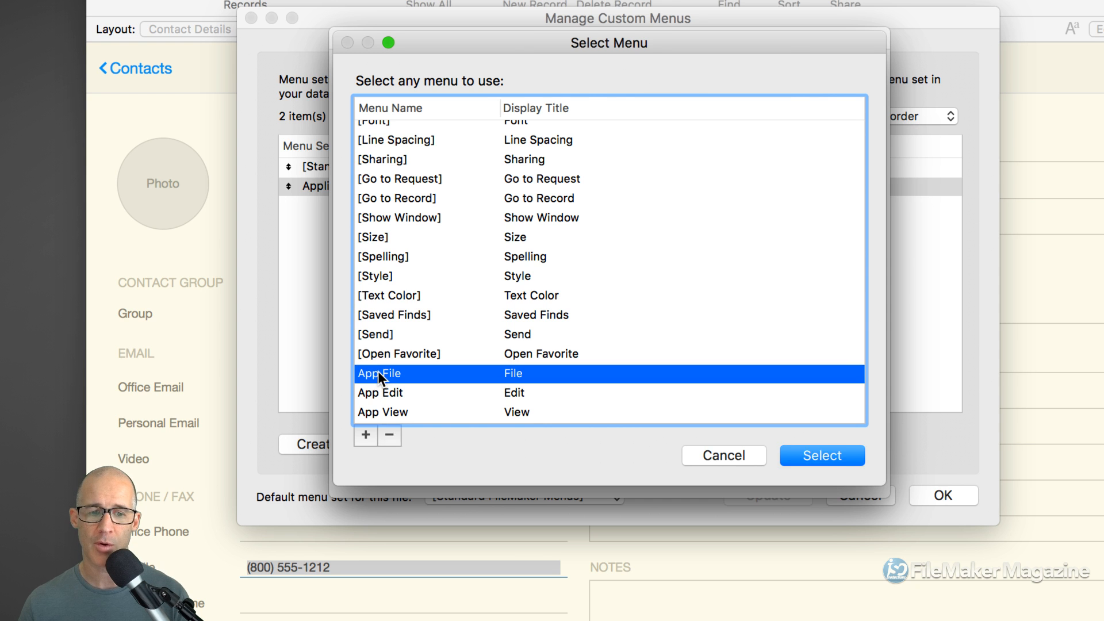
click(403, 467)
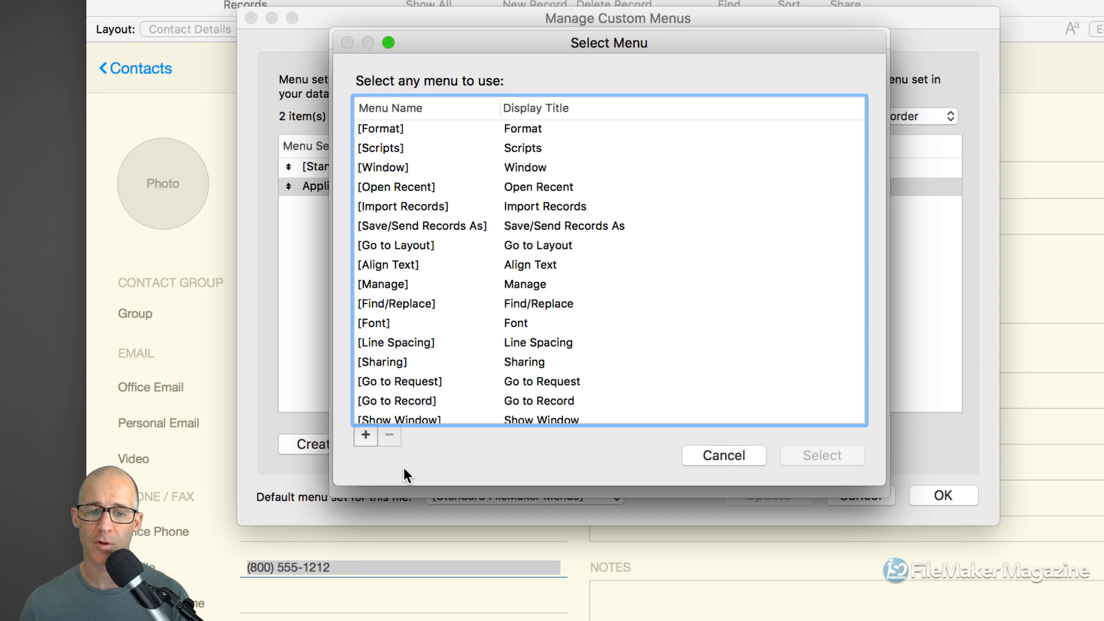
scroll(424, 405, down, 5)
double_click(395, 391)
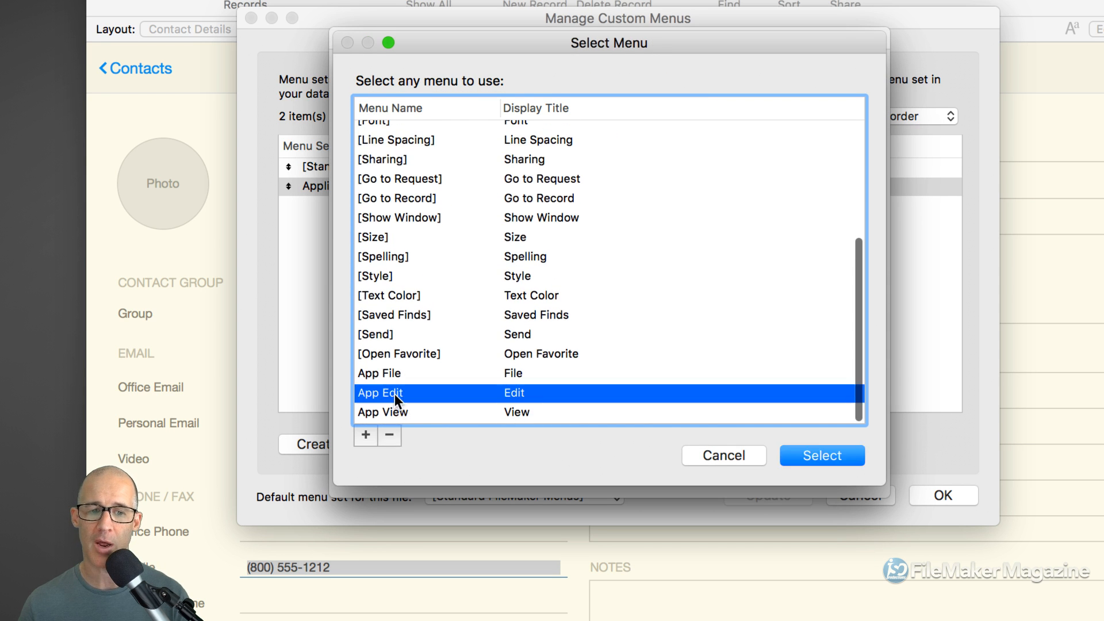
click(393, 467)
scroll(440, 420, down, 5)
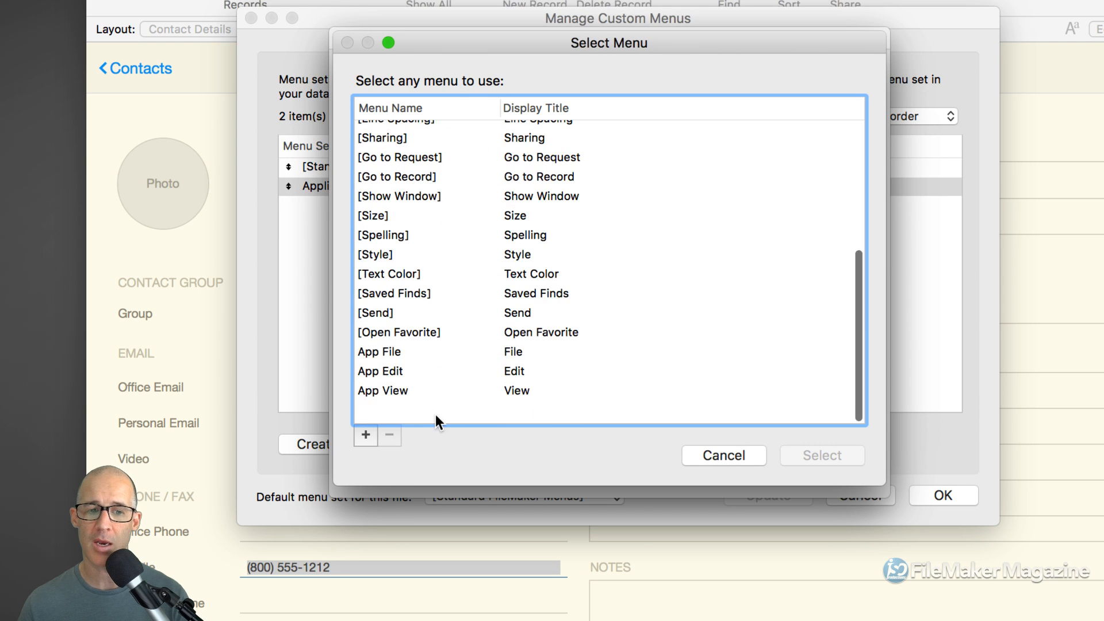
double_click(394, 408)
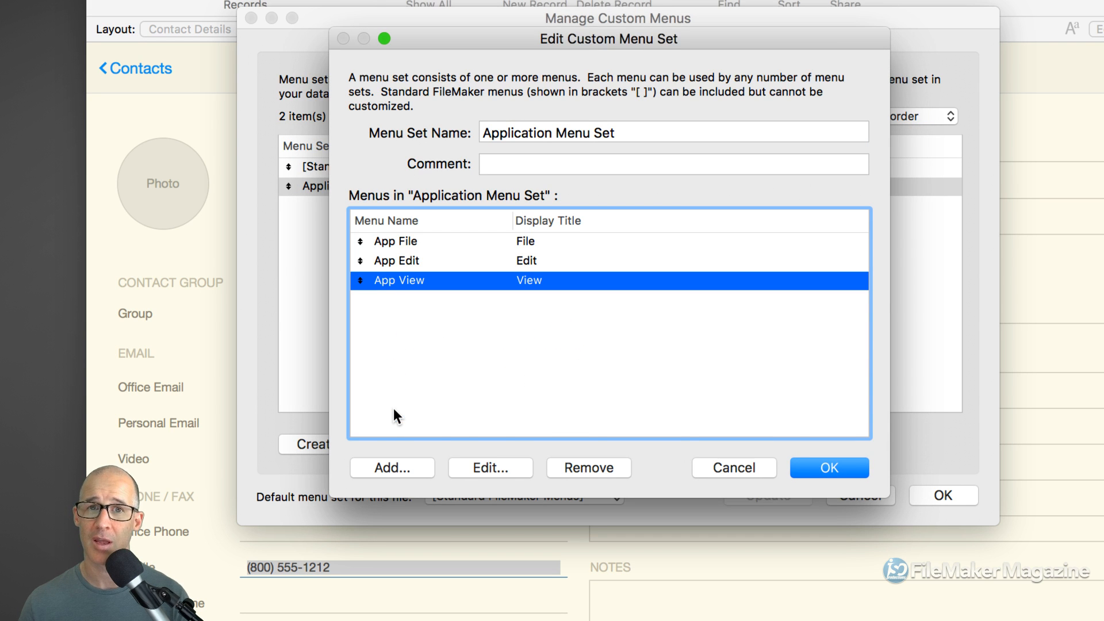
click(840, 477)
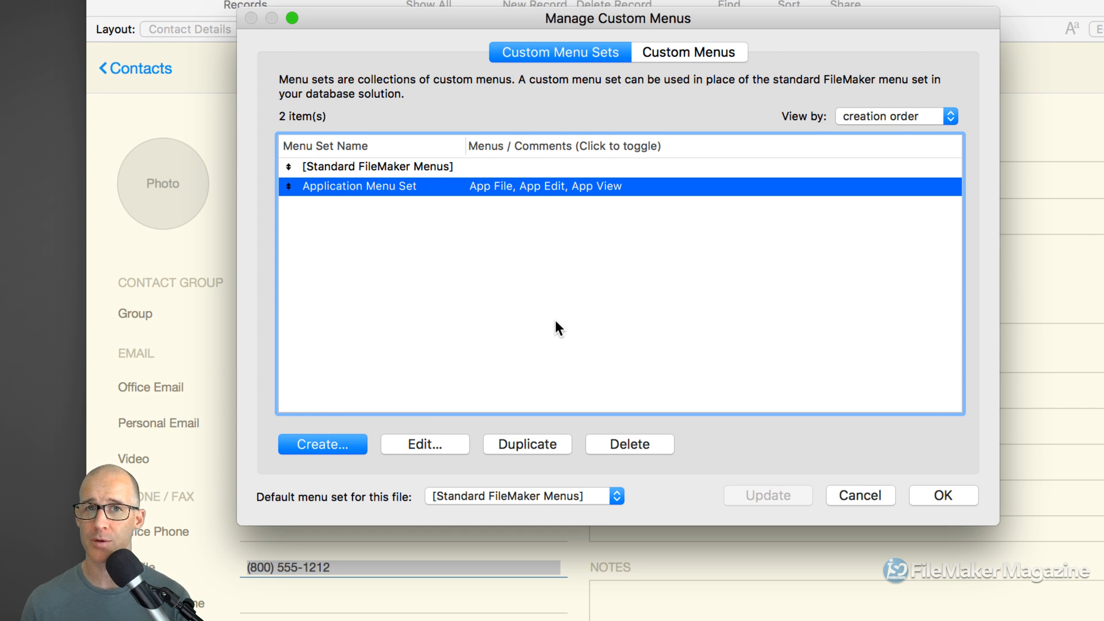
- Make Application Menu Set the default menu set for this file and apply the custom menu changes
click(495, 502)
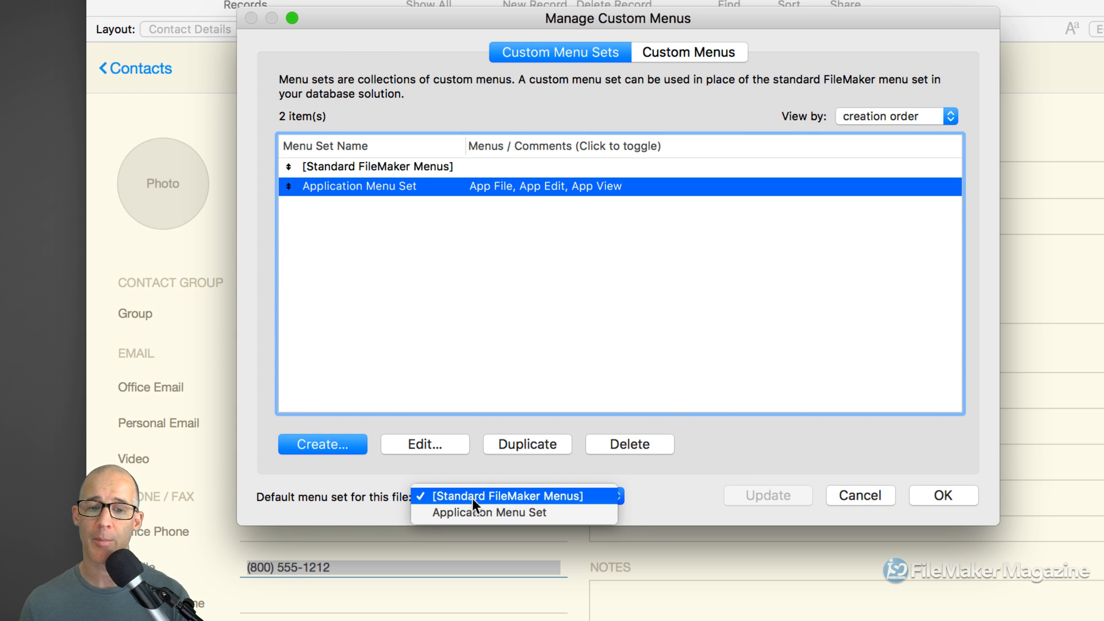
click(540, 515)
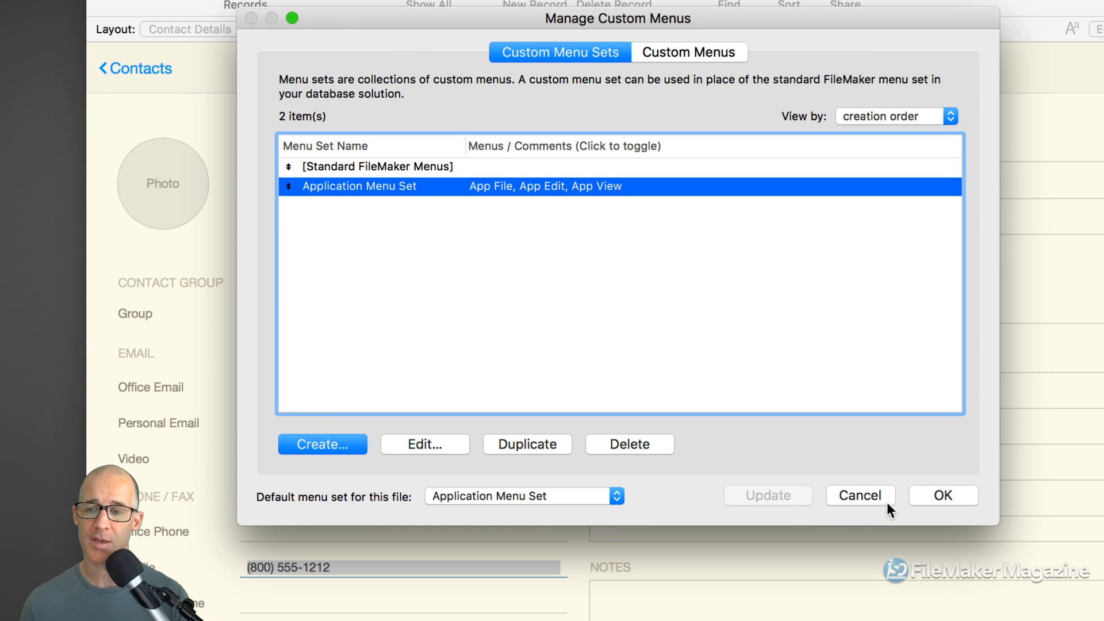
click(941, 496)
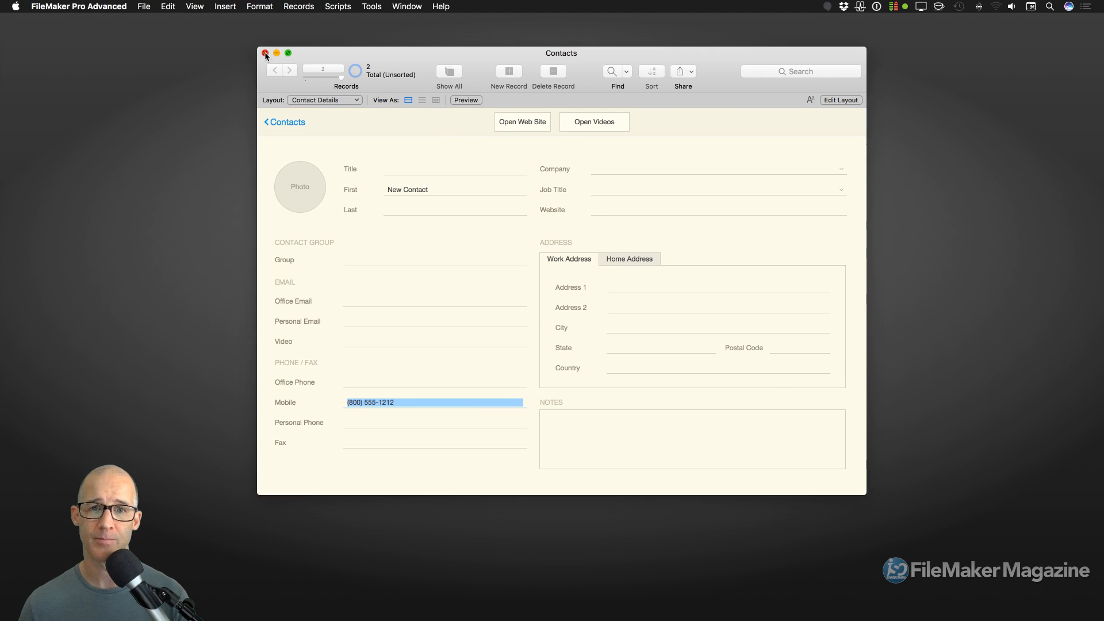
- Close the Contacts file and reopen it from the recent files
click(265, 55)
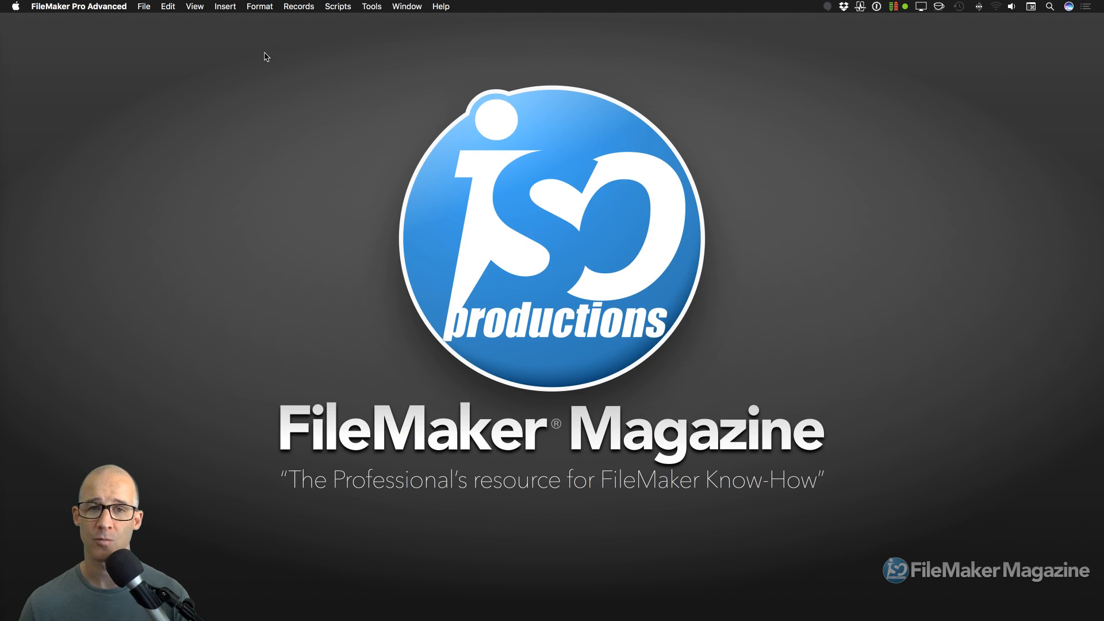
click(141, 6)
mouse_move(184, 73)
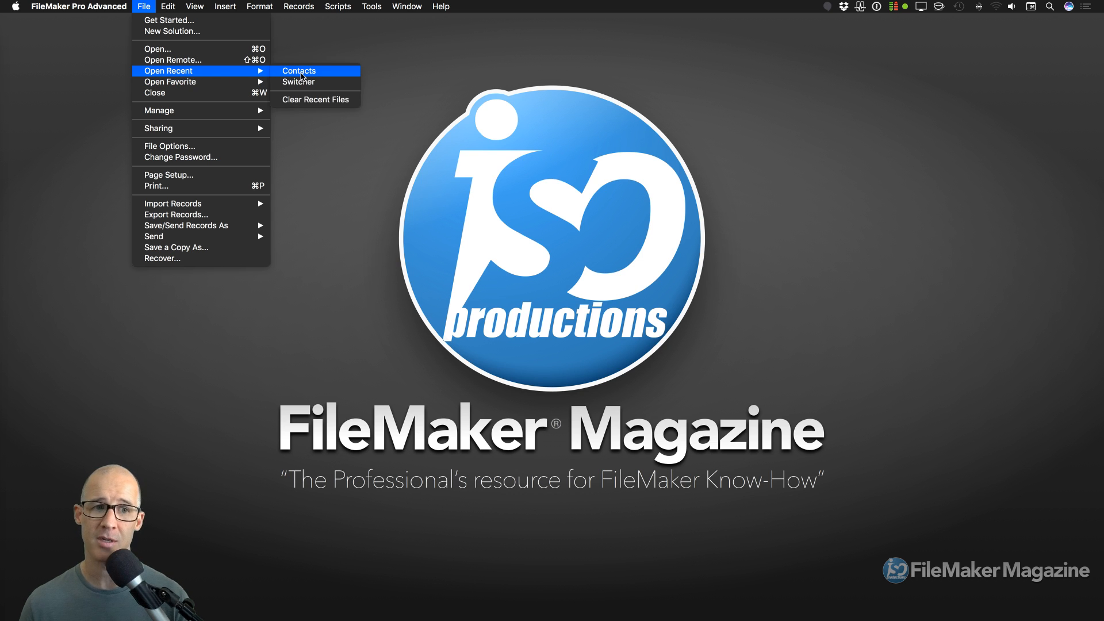
click(303, 76)
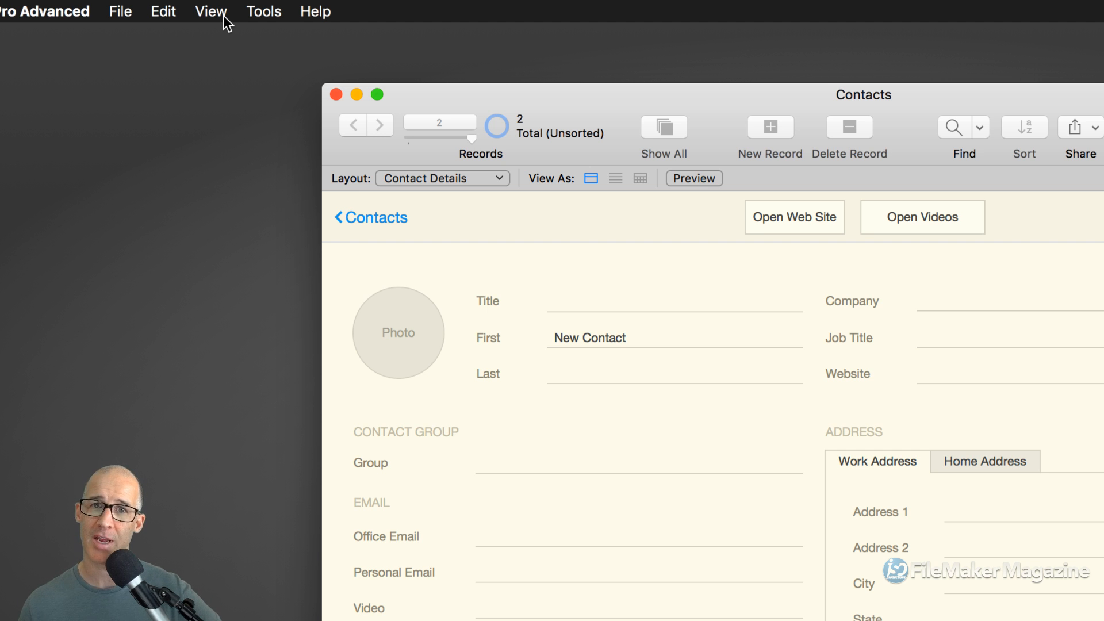
- Examine the Tools, Help and FileMaker Pro Advanced menus under the new default menu set
click(277, 16)
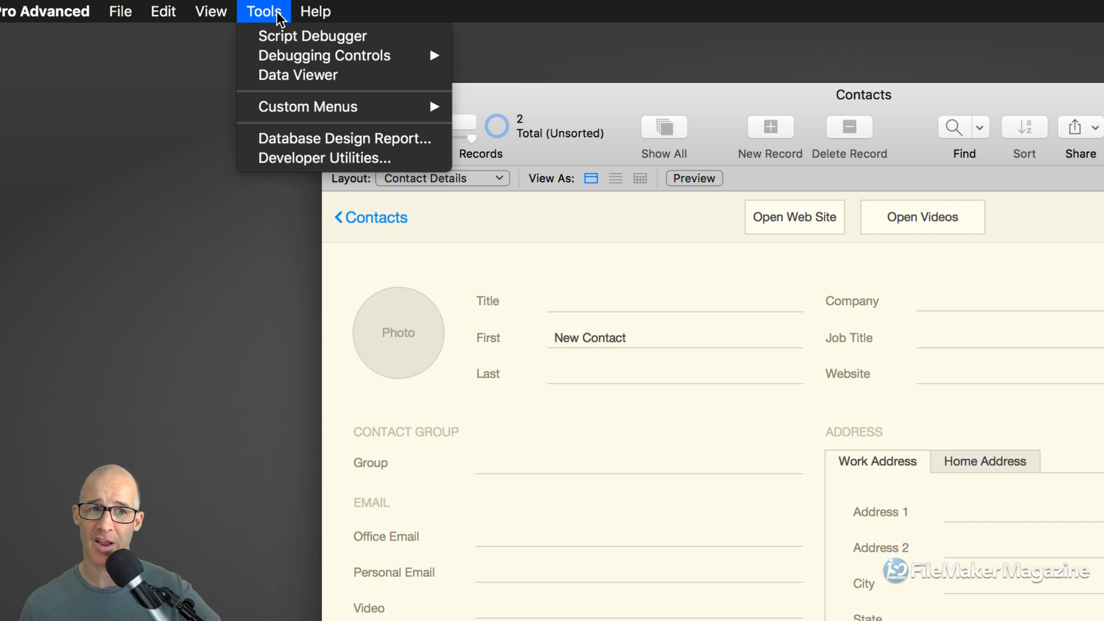
mouse_move(313, 14)
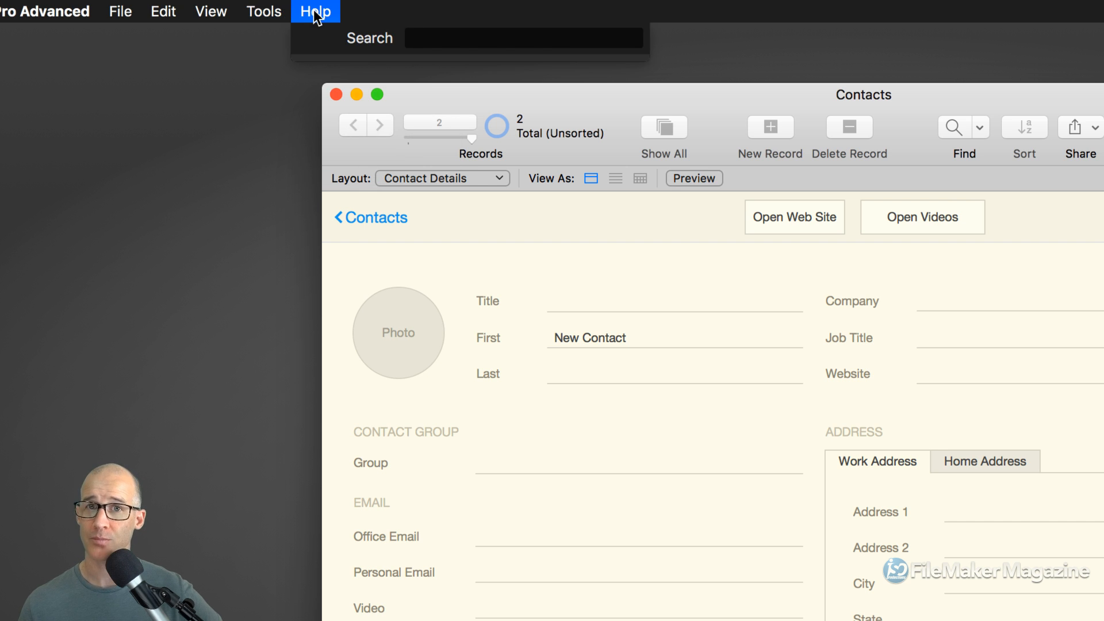
mouse_move(52, 8)
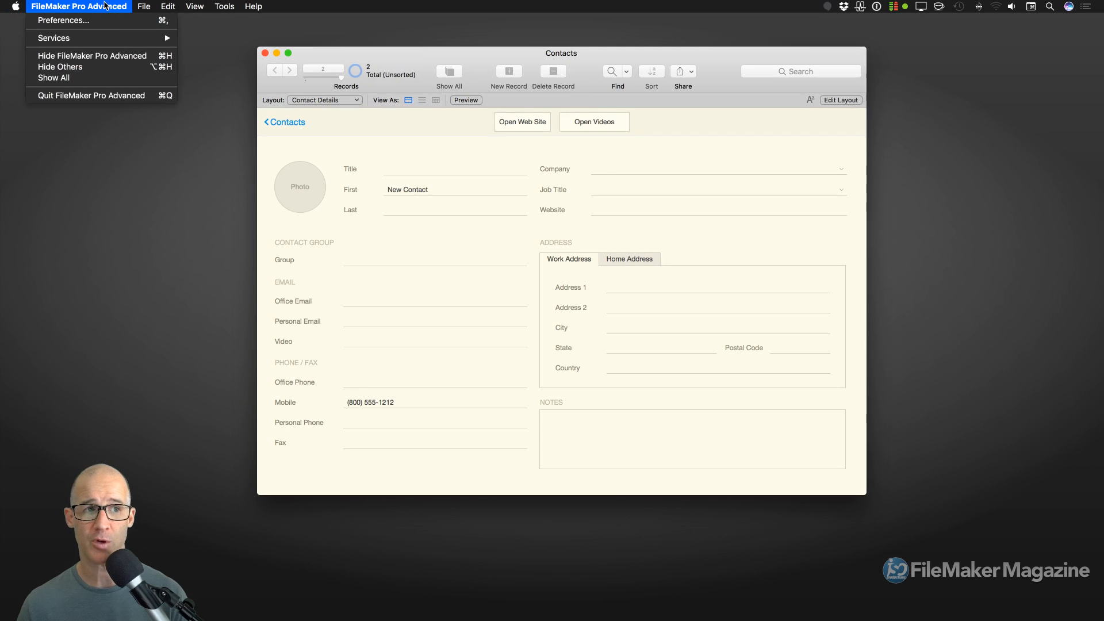
click(103, 7)
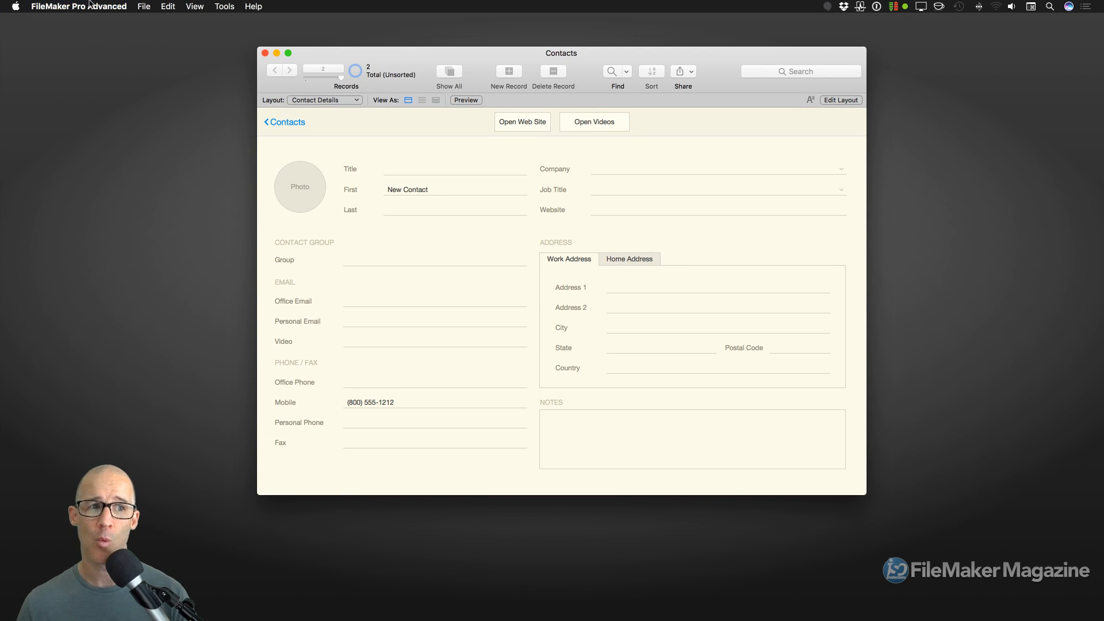
click(86, 6)
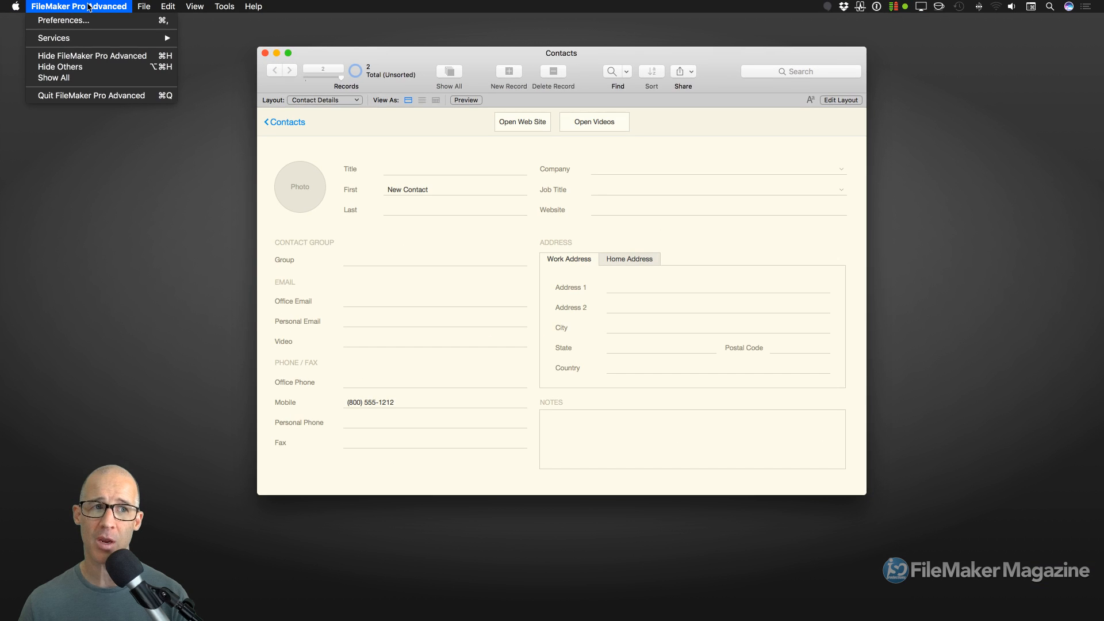
click(360, 50)
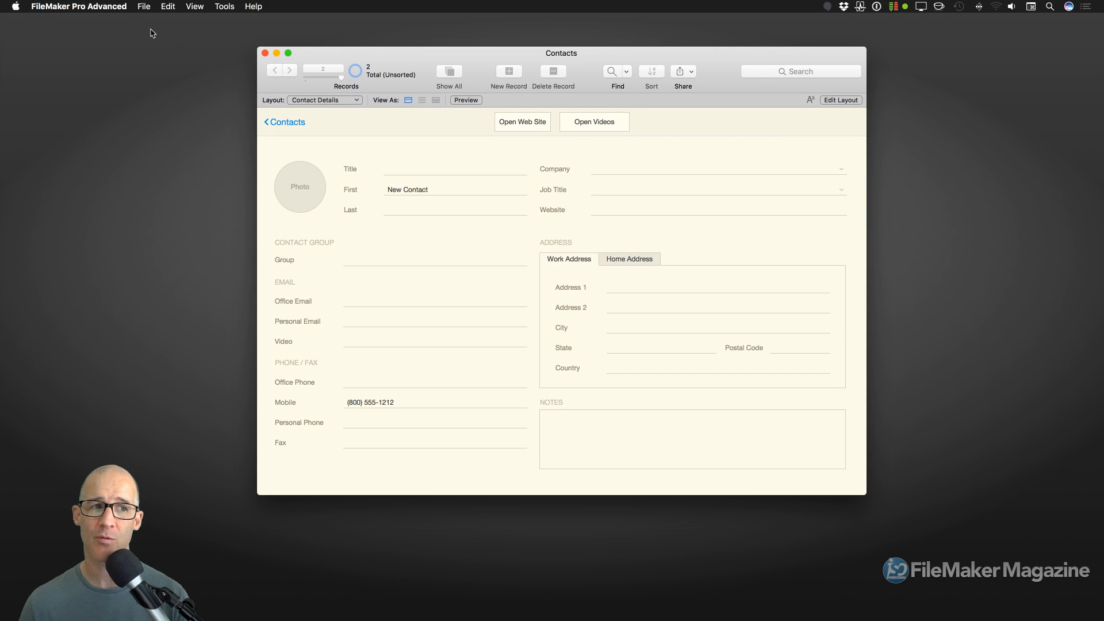
- Open the custom menu management for the Contacts file
click(154, 4)
mouse_move(160, 113)
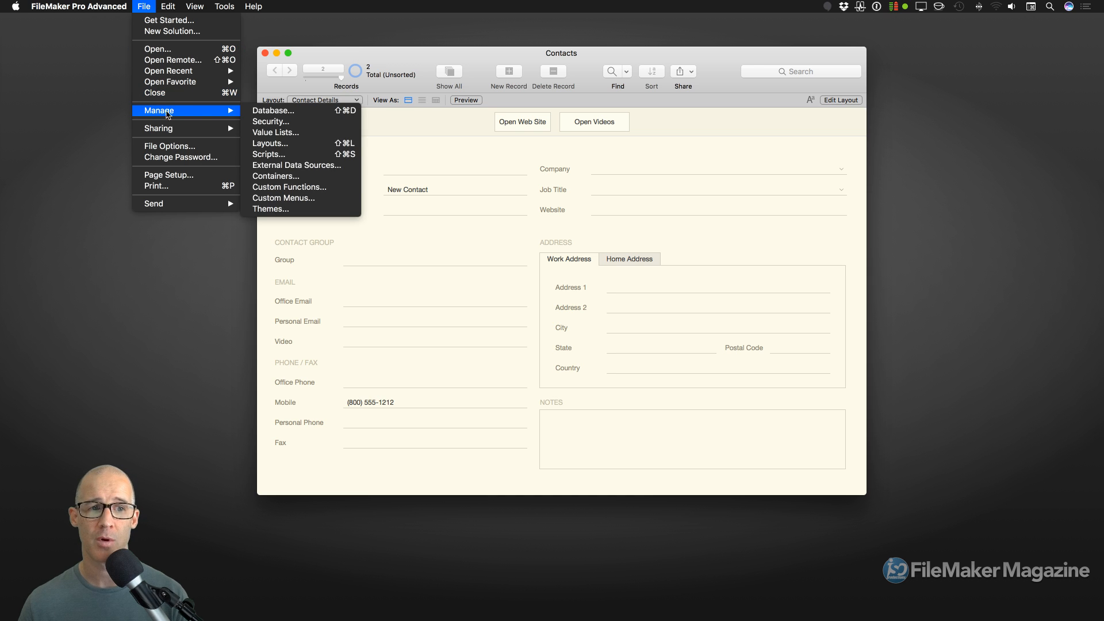
click(299, 198)
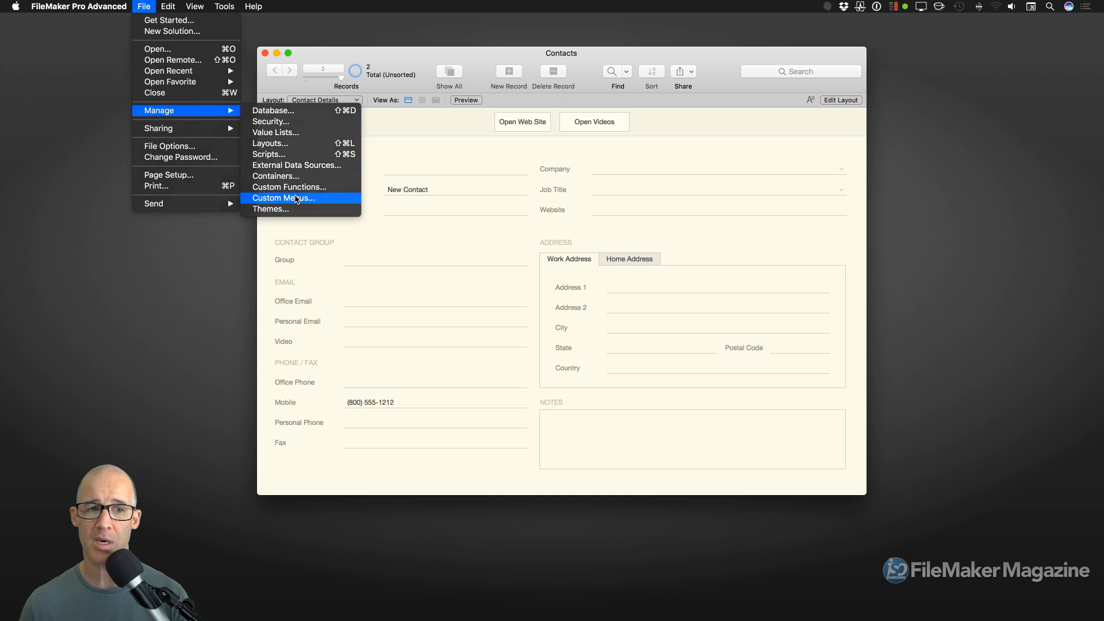
- Check which menus are available to add to the Application Menu Set, and leave it without making changes
double_click(440, 190)
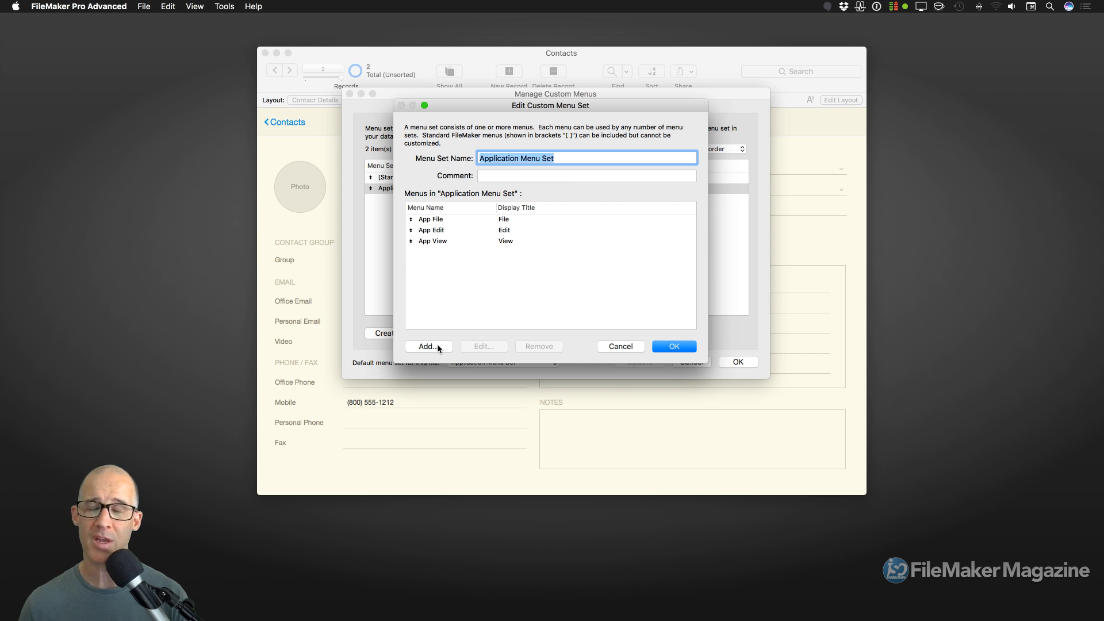
click(427, 347)
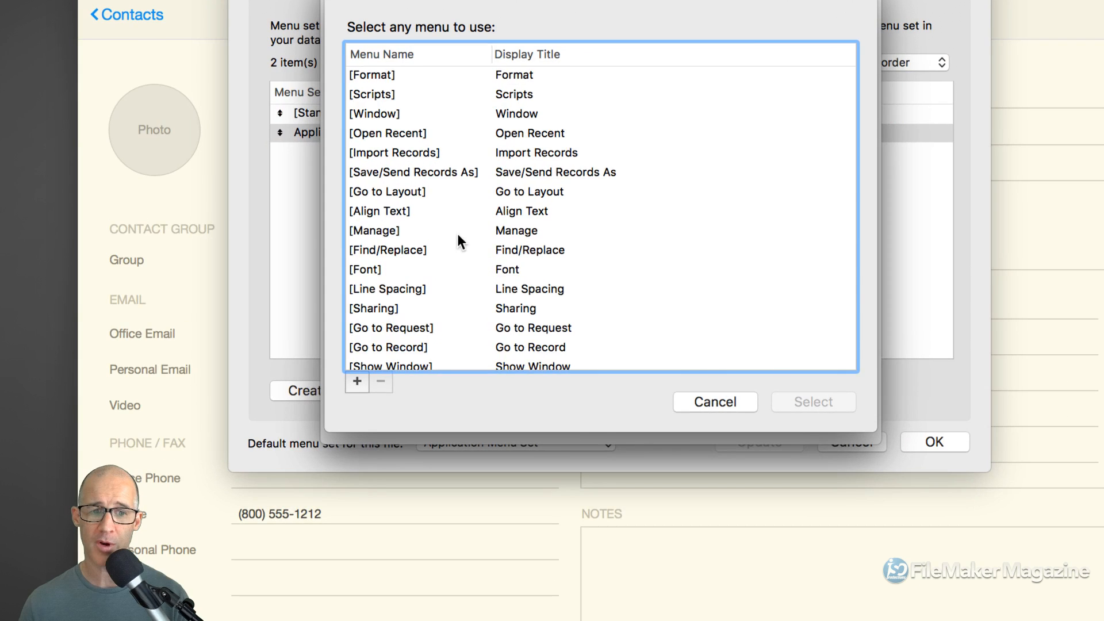
scroll(450, 224, down, 5)
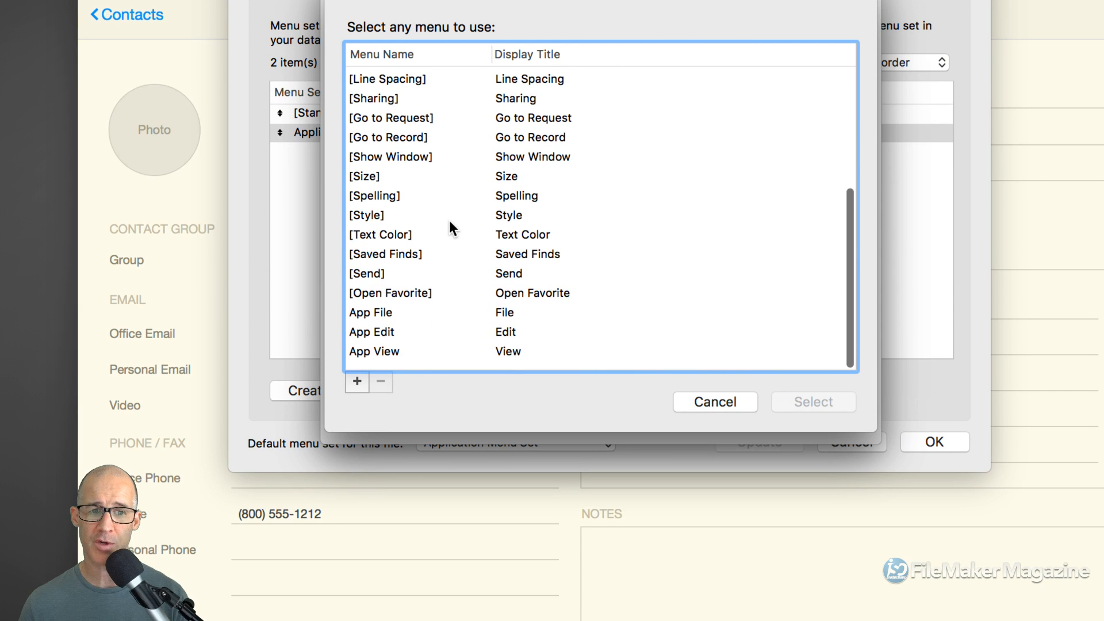
scroll(393, 189, up, 5)
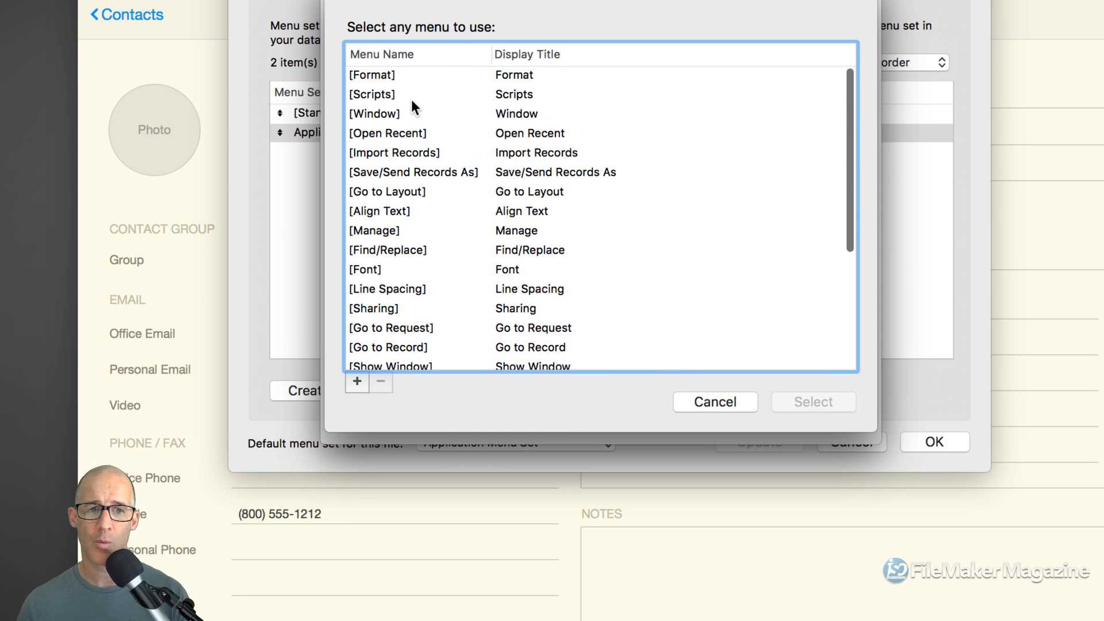
click(726, 403)
click(724, 415)
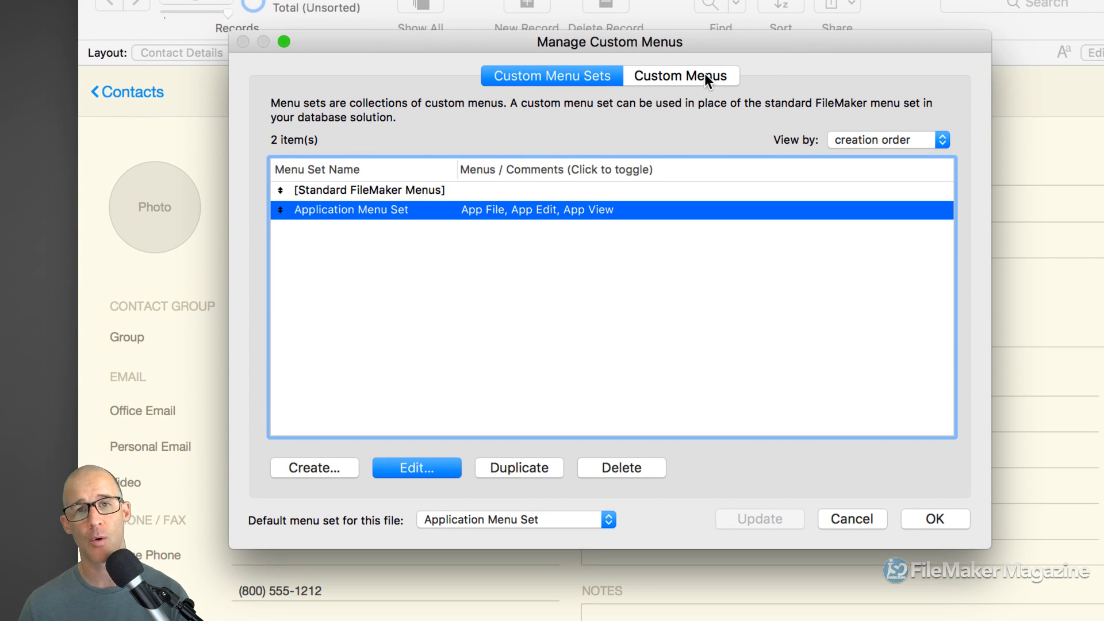
- Create a custom menu based on the standard FileMaker Pro menu and save it with its default name and items
click(705, 76)
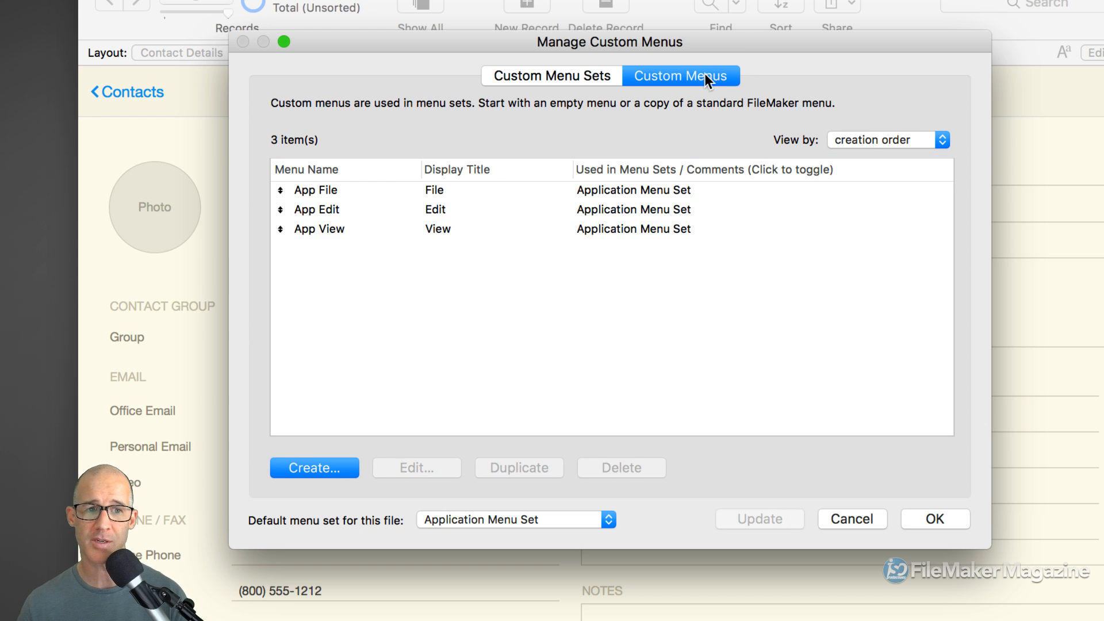
click(330, 467)
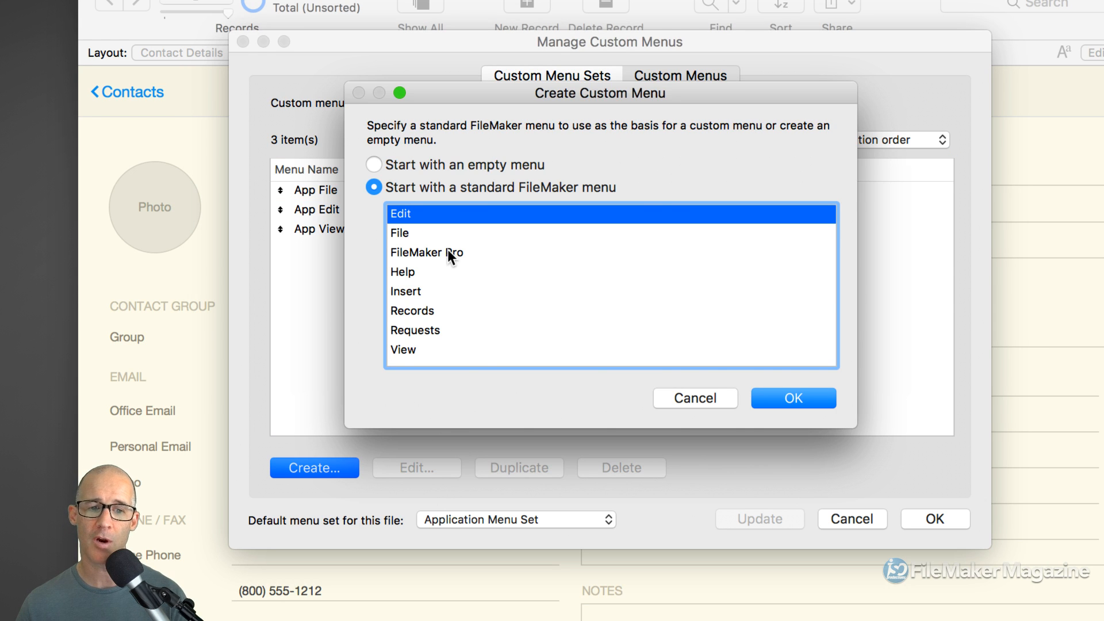
click(447, 251)
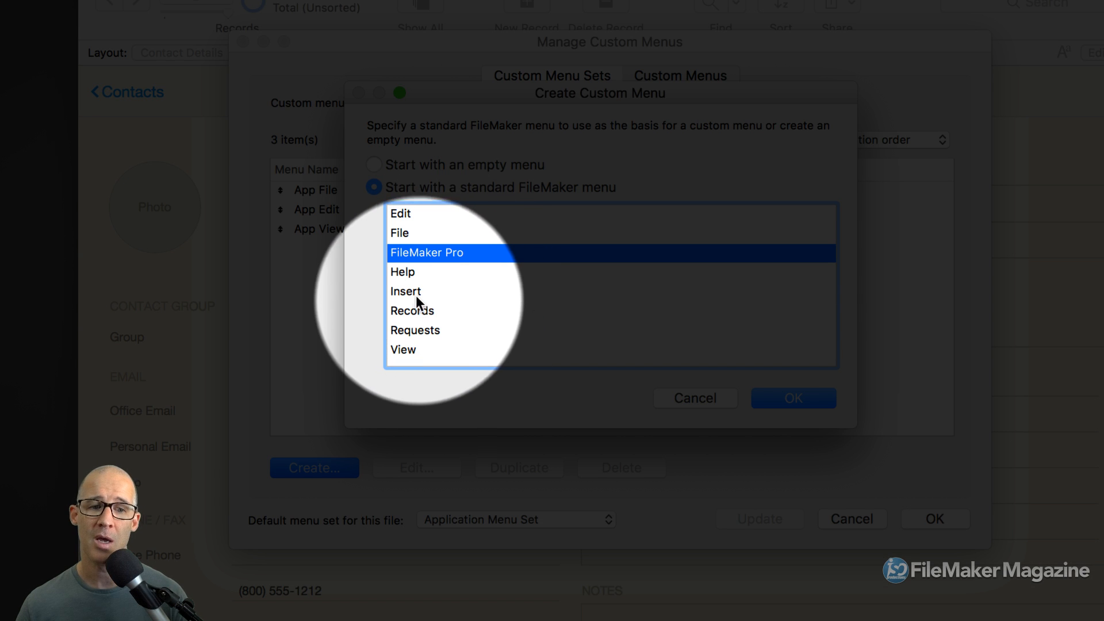
click(410, 271)
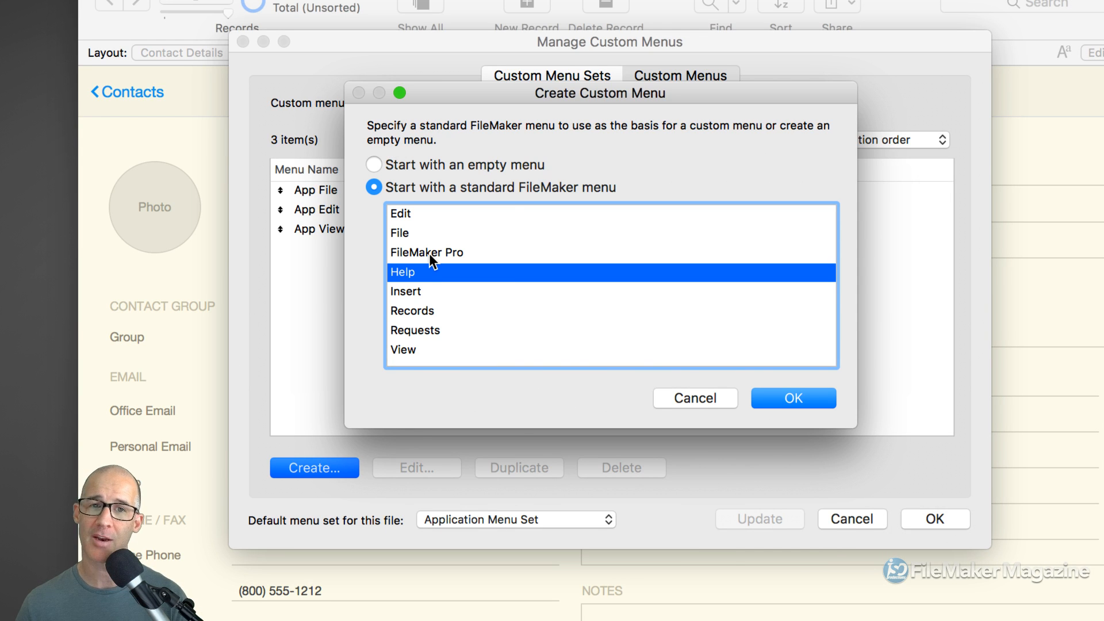
click(429, 253)
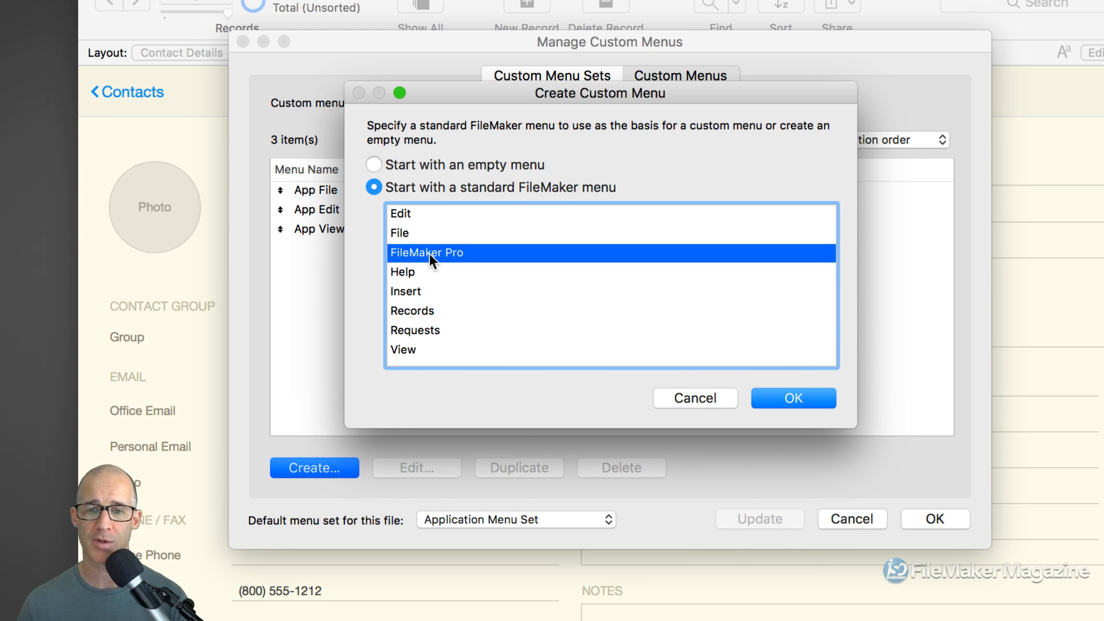
double_click(429, 253)
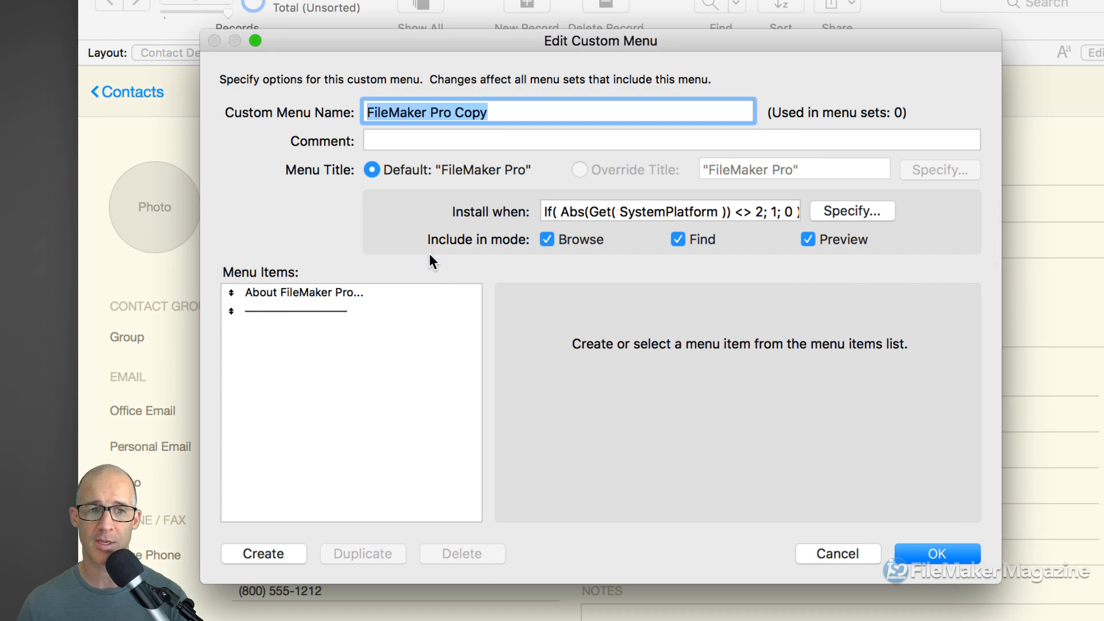
click(934, 555)
- Create a custom menu from the standard Help menu with its defaults, and move FileMaker Pro Copy above App File in the list
click(350, 471)
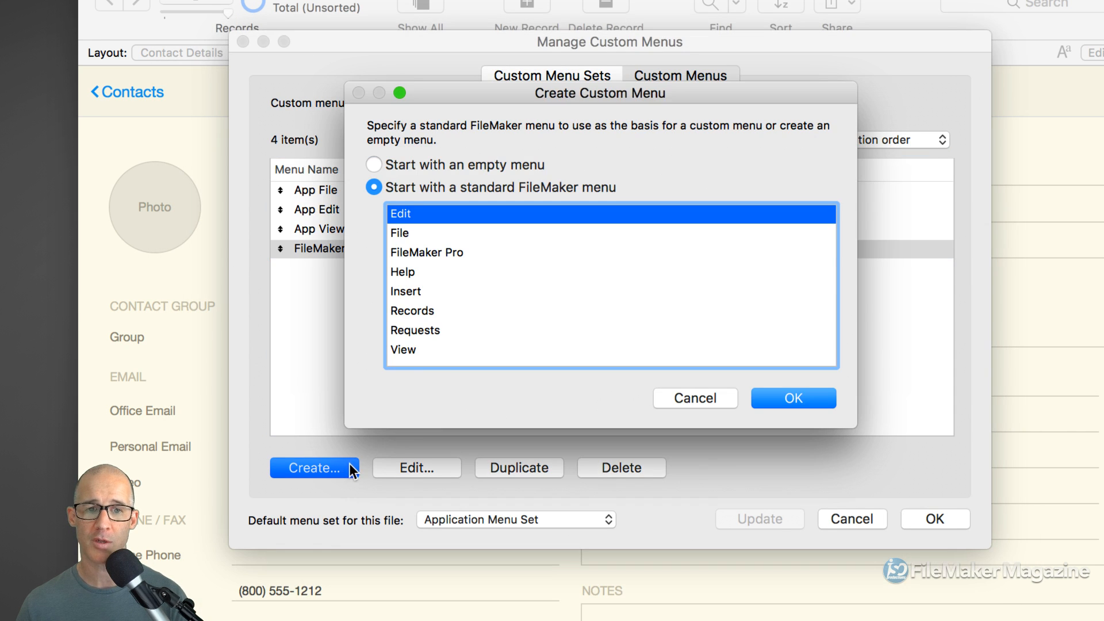
double_click(426, 272)
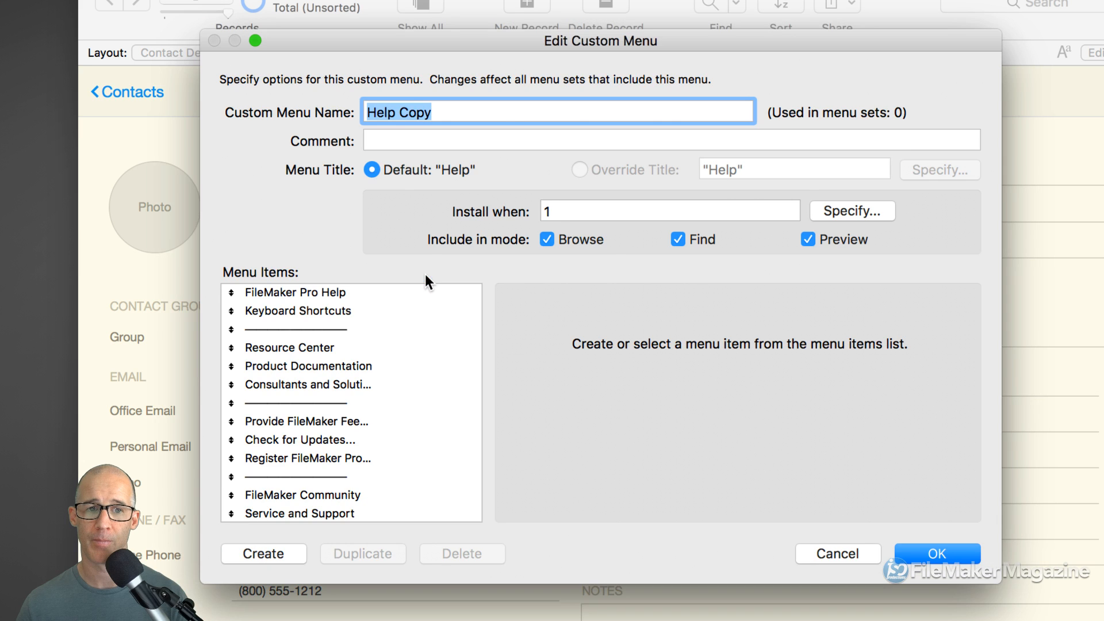
click(931, 554)
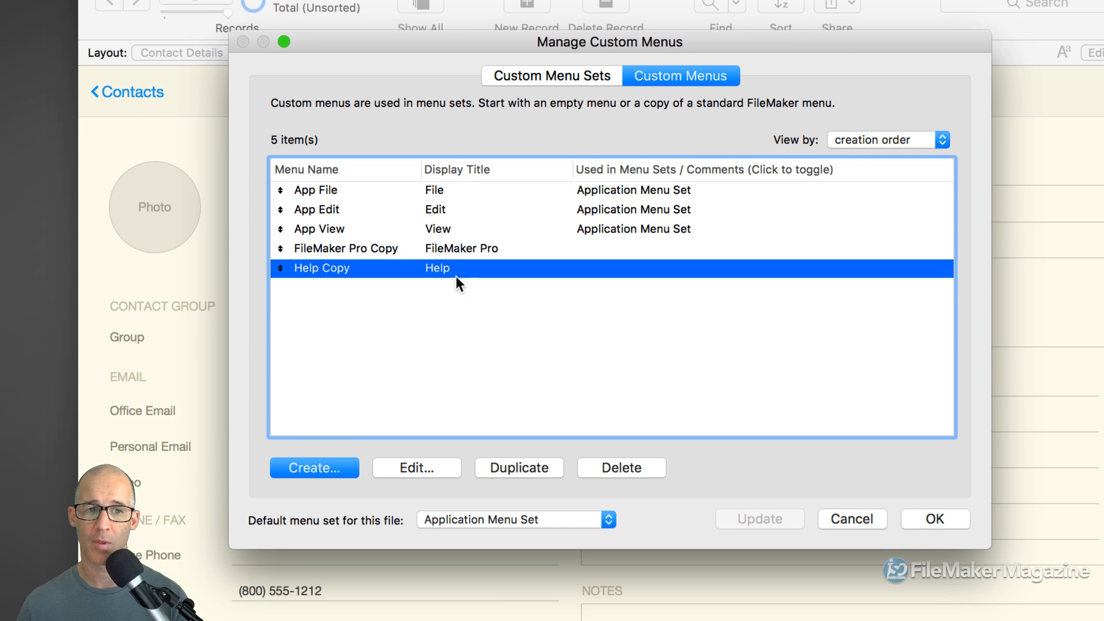
drag(281, 248, 287, 190)
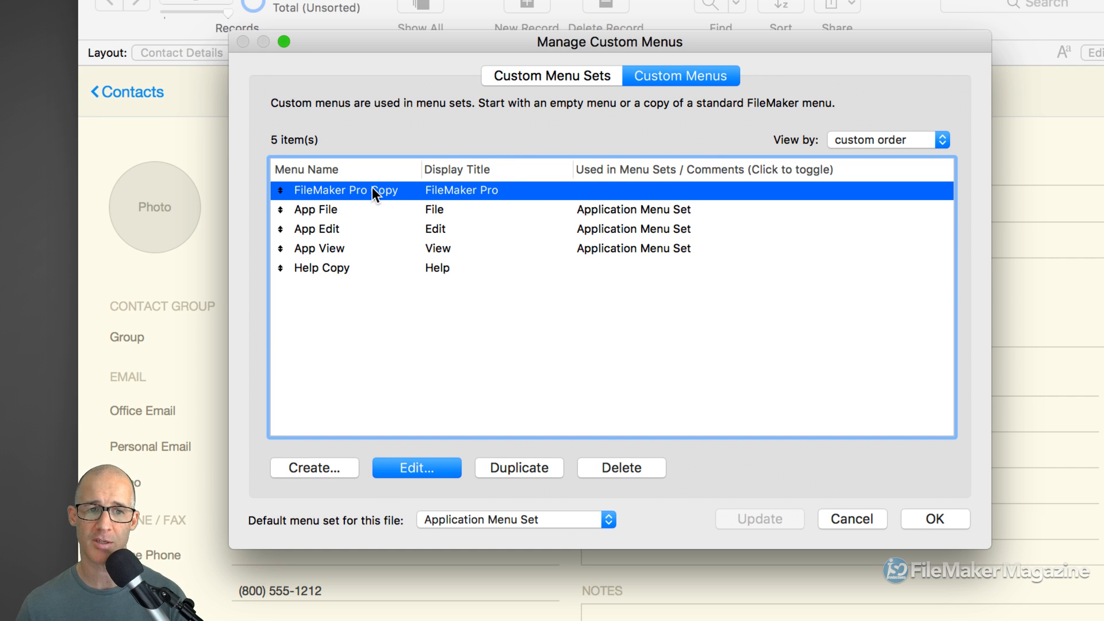
- Add the FileMaker Pro Copy menu to the Application Menu Set
click(540, 73)
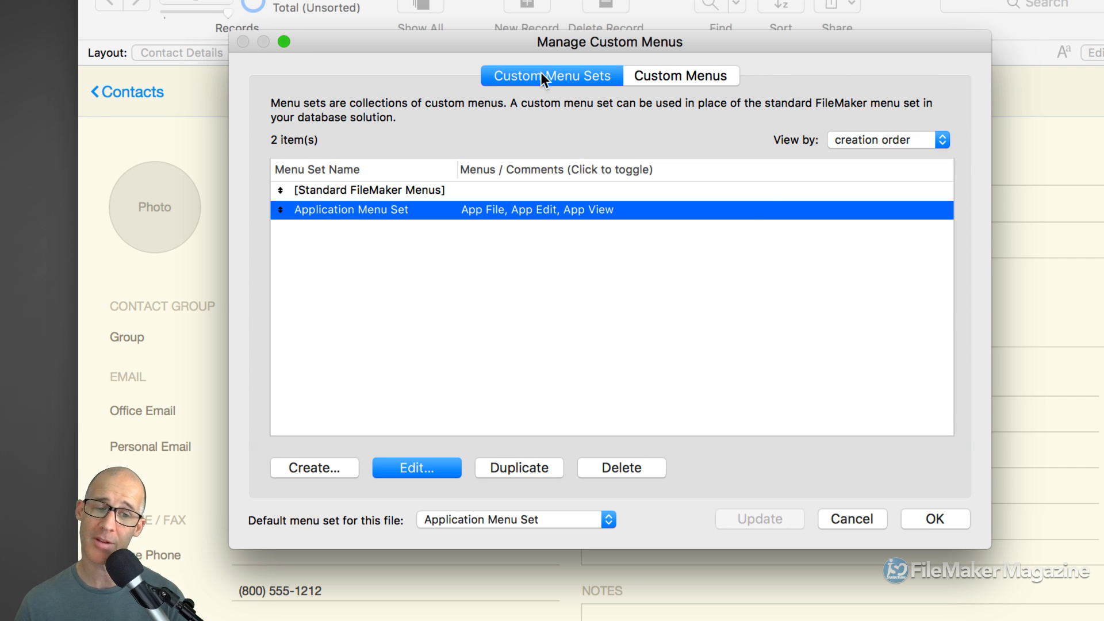
double_click(375, 210)
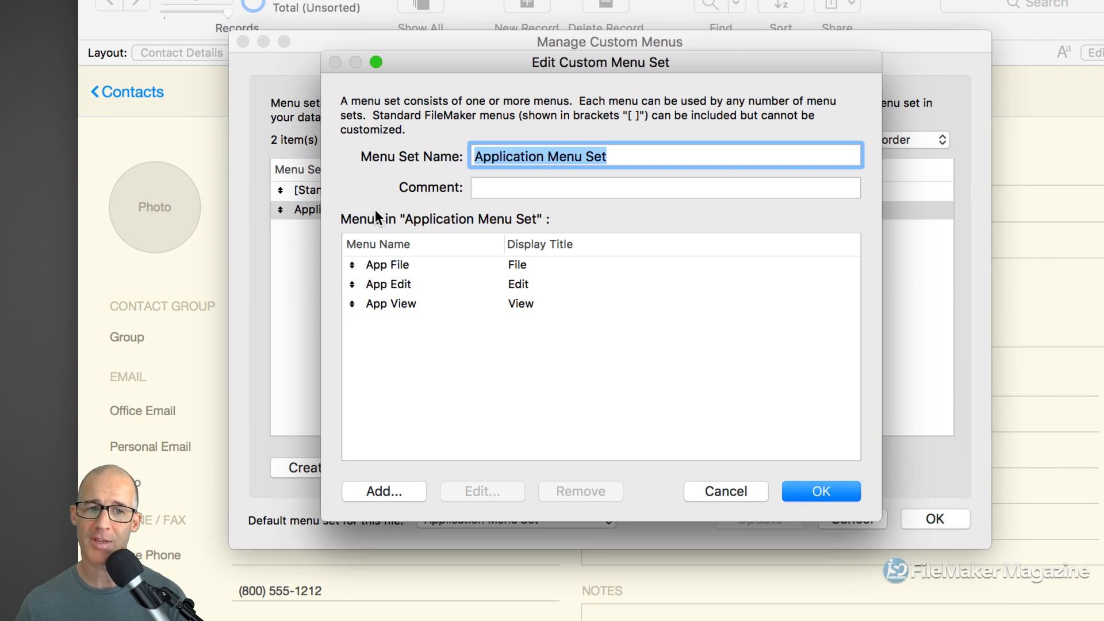
click(385, 492)
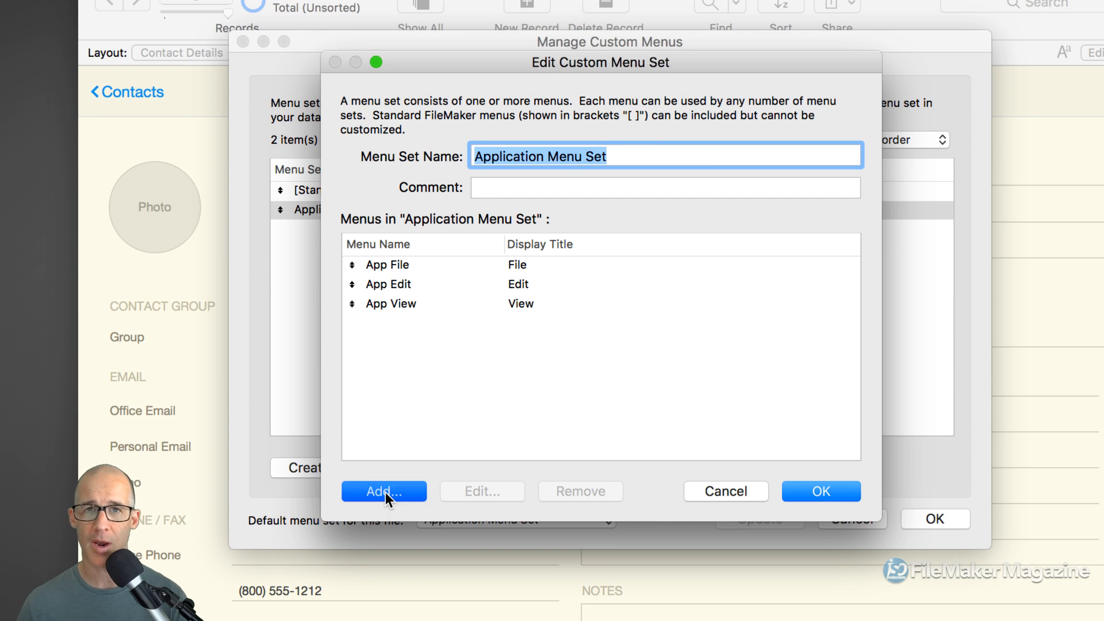
scroll(512, 344, down, 10)
scroll(512, 343, up, 3)
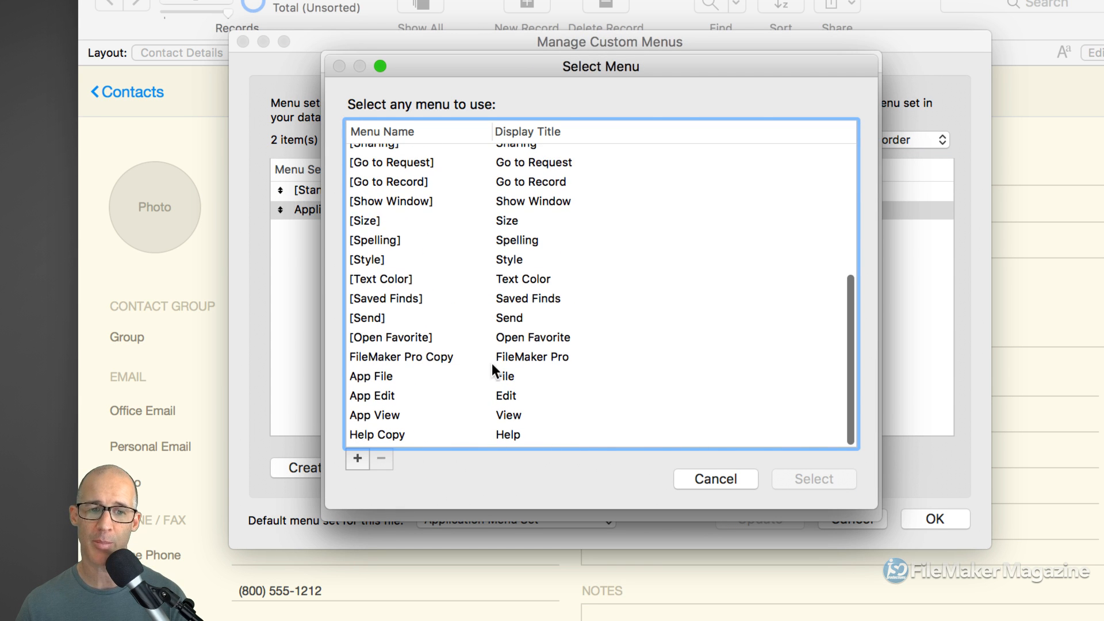
double_click(416, 356)
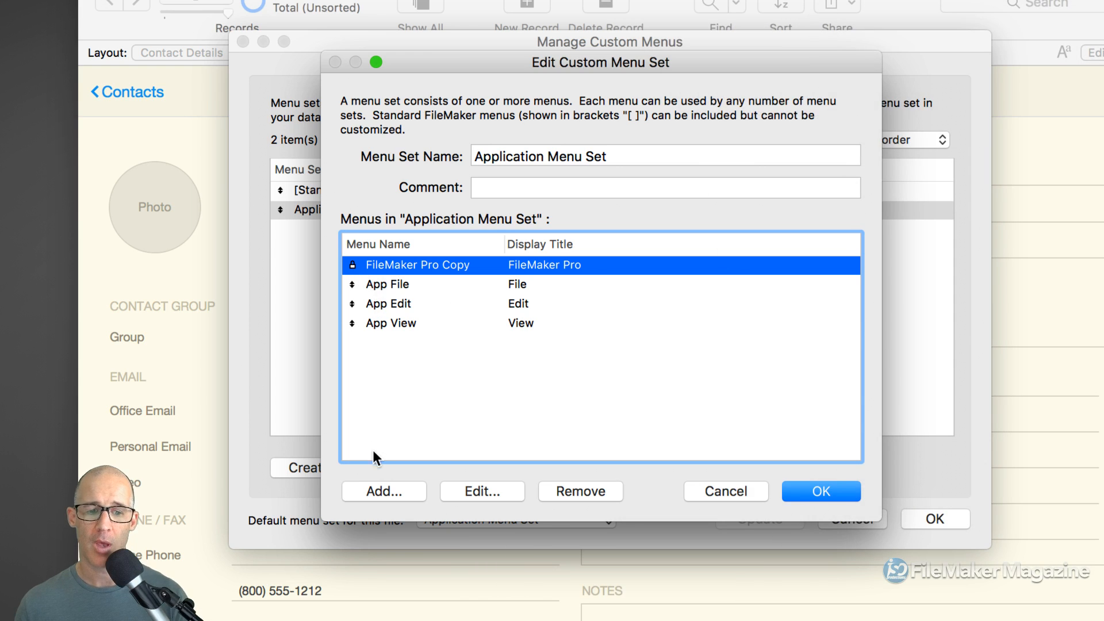
- Add the Help Copy menu to the Application Menu Set and save the custom menu changes
click(383, 487)
scroll(414, 369, down, 5)
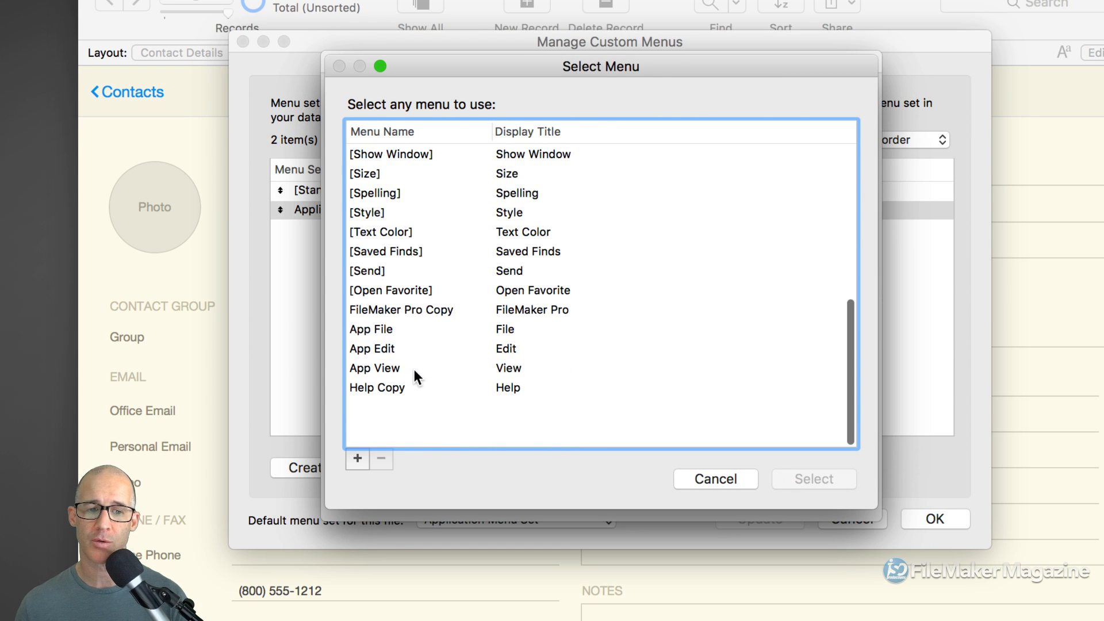
double_click(387, 432)
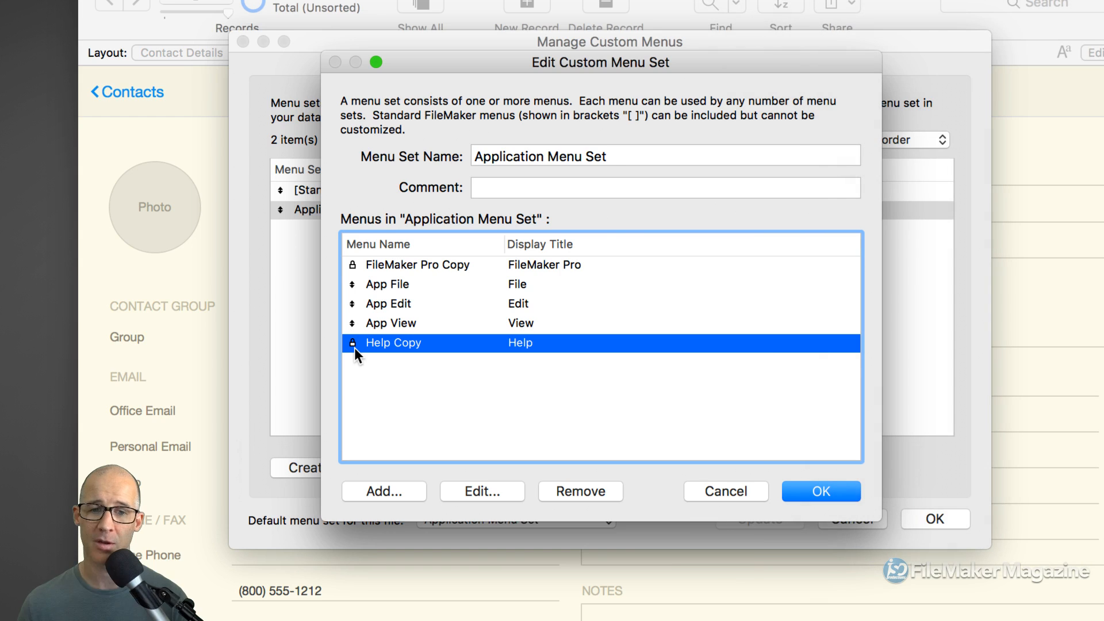
click(812, 491)
click(933, 520)
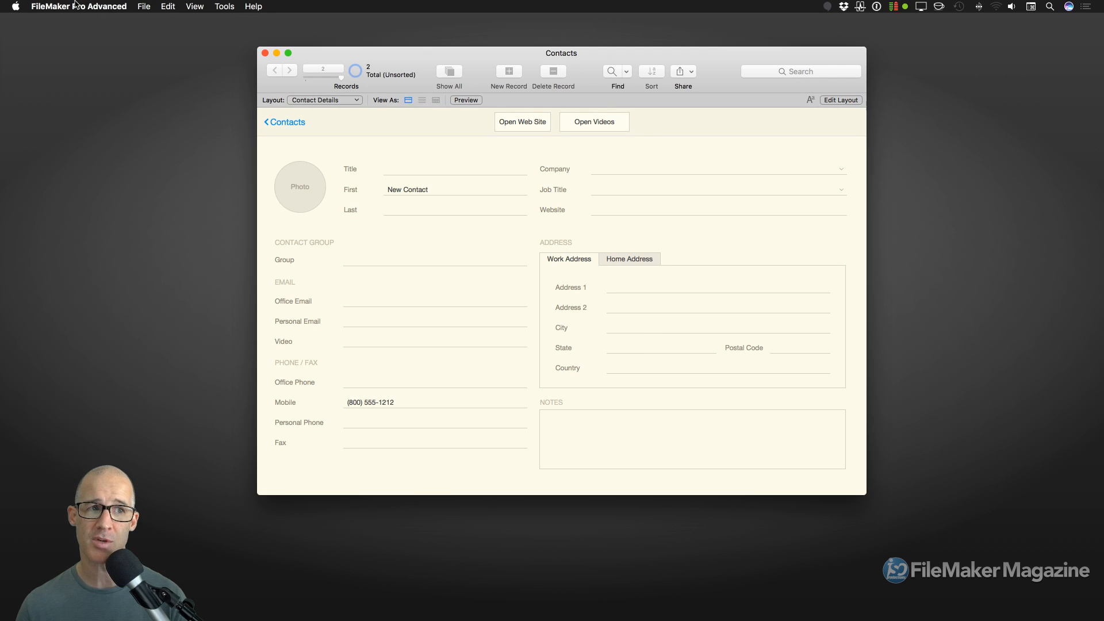
- Examine the FileMaker Pro Advanced and Help menus with the expanded Application Menu Set in use
click(75, 6)
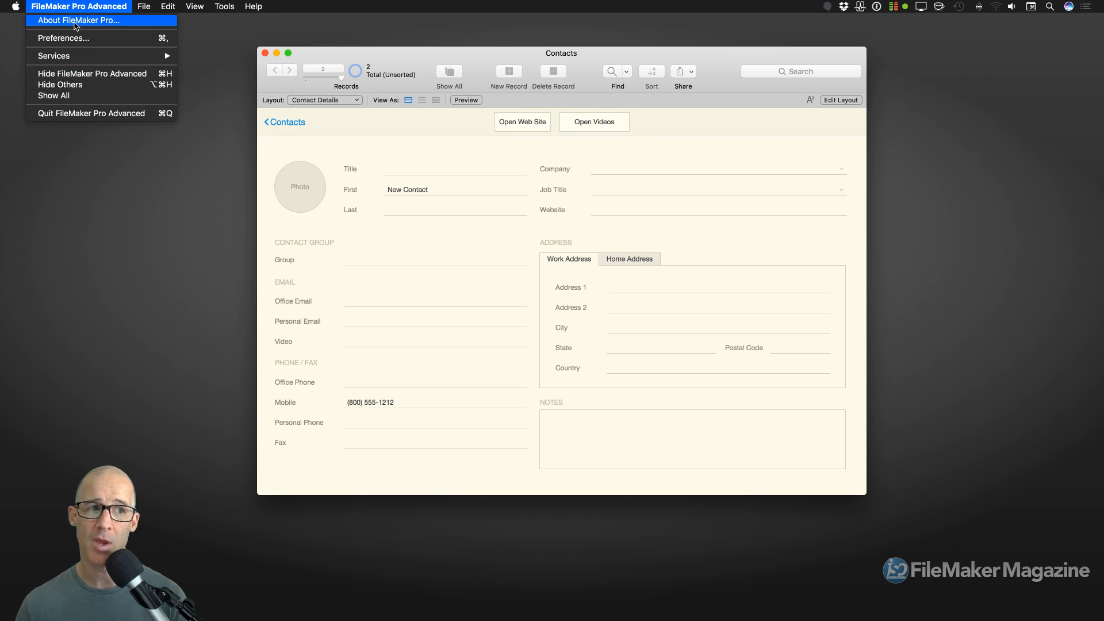
mouse_move(249, 4)
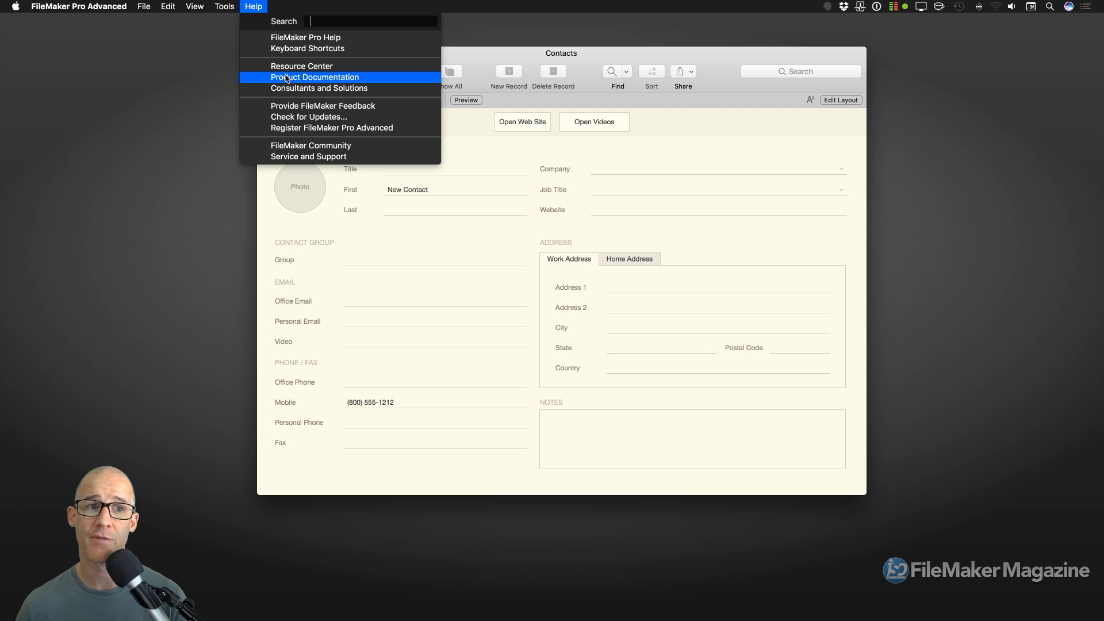
click(496, 49)
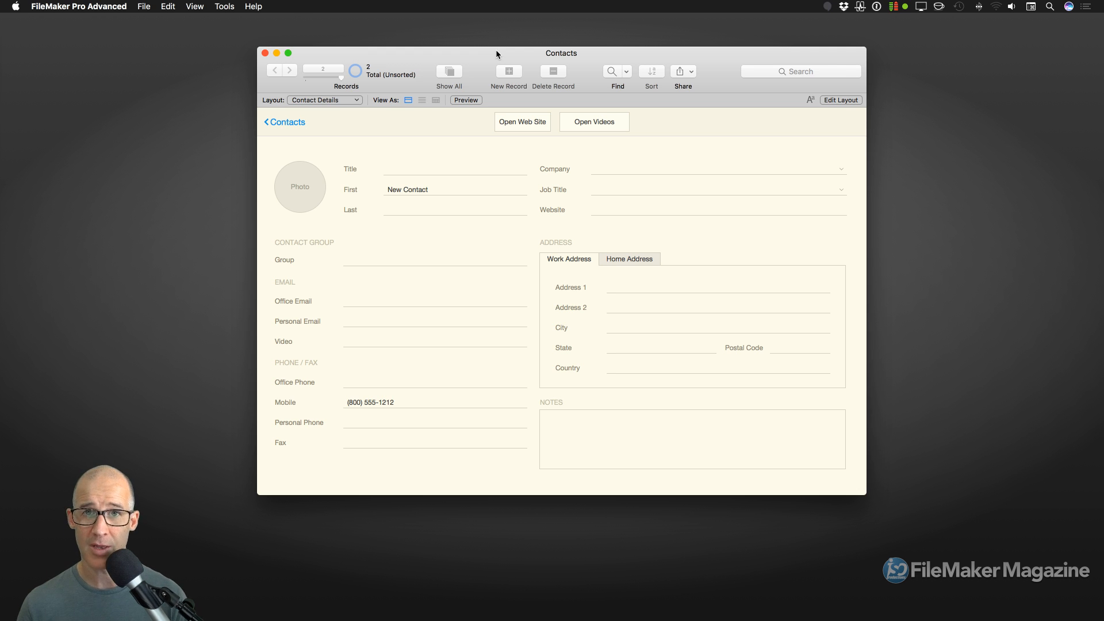
- In Layout mode, check the menu set choices in the Contact Details layout's setup and keep [File Default]
key(super+l)
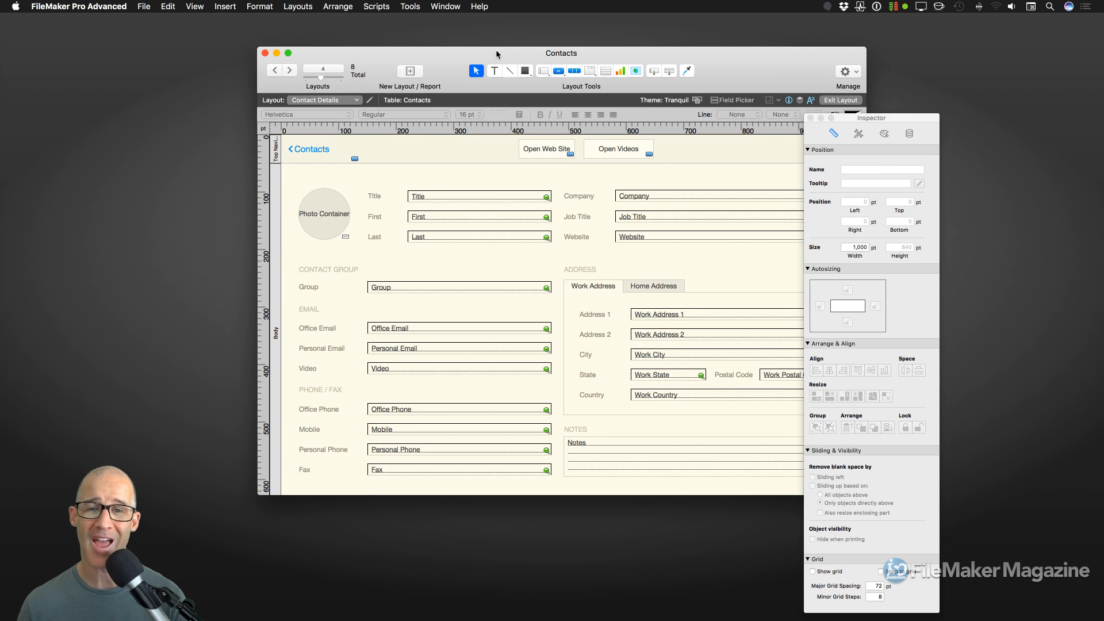
click(298, 5)
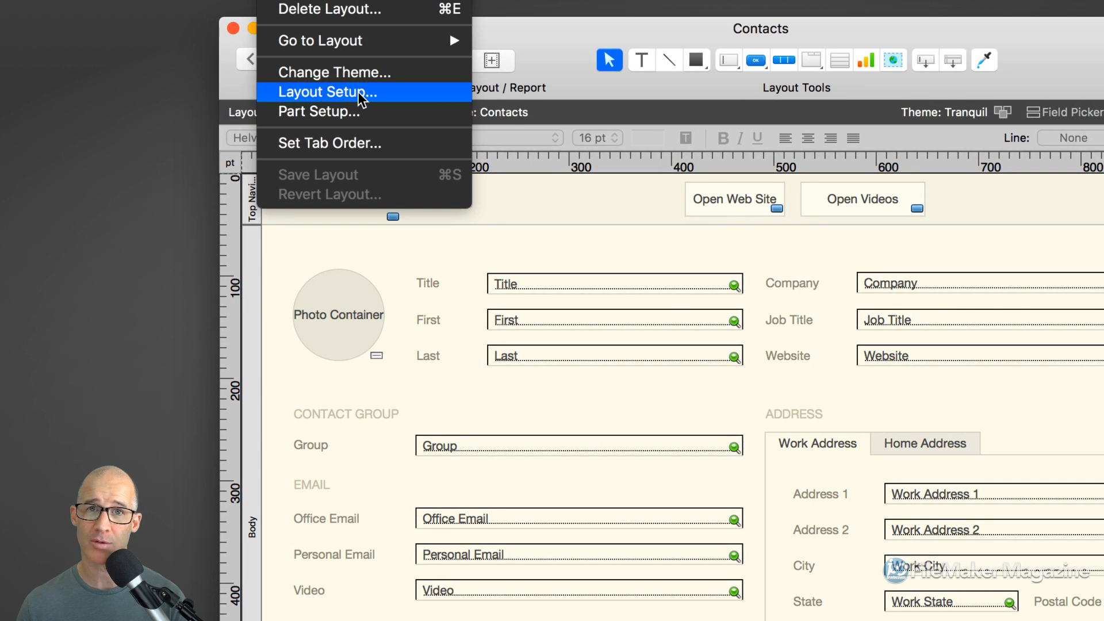
click(358, 94)
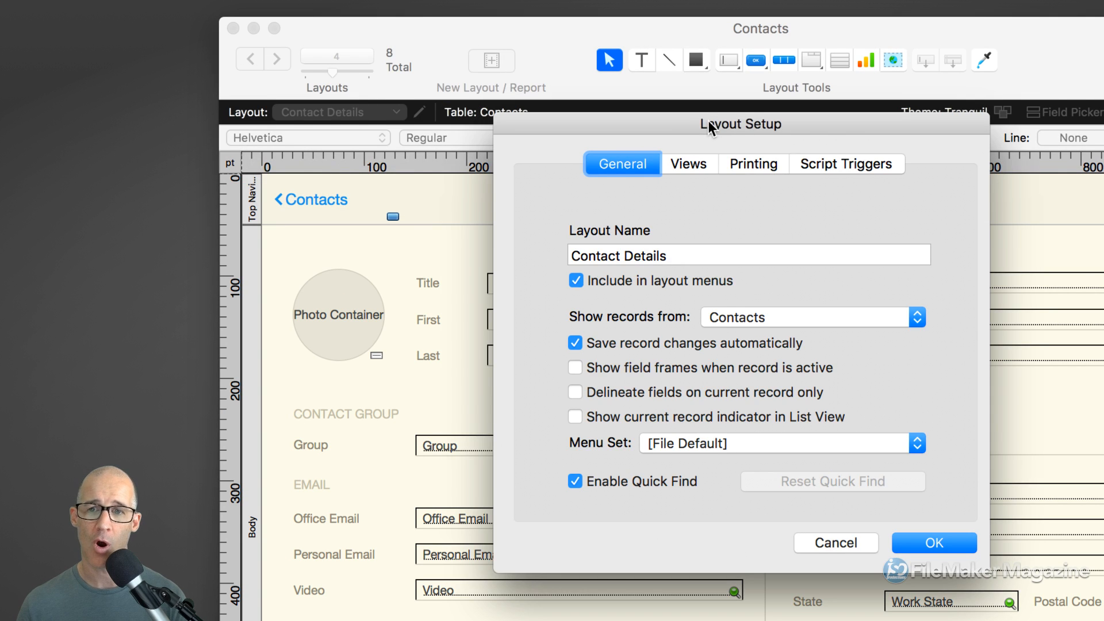
drag(709, 120, 554, 57)
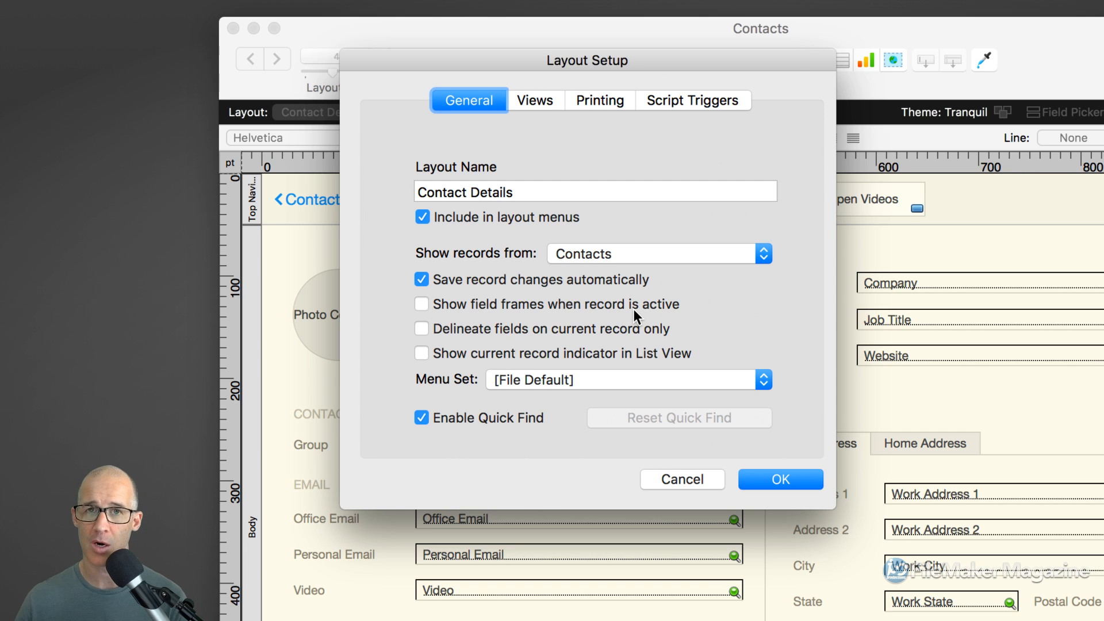
click(568, 379)
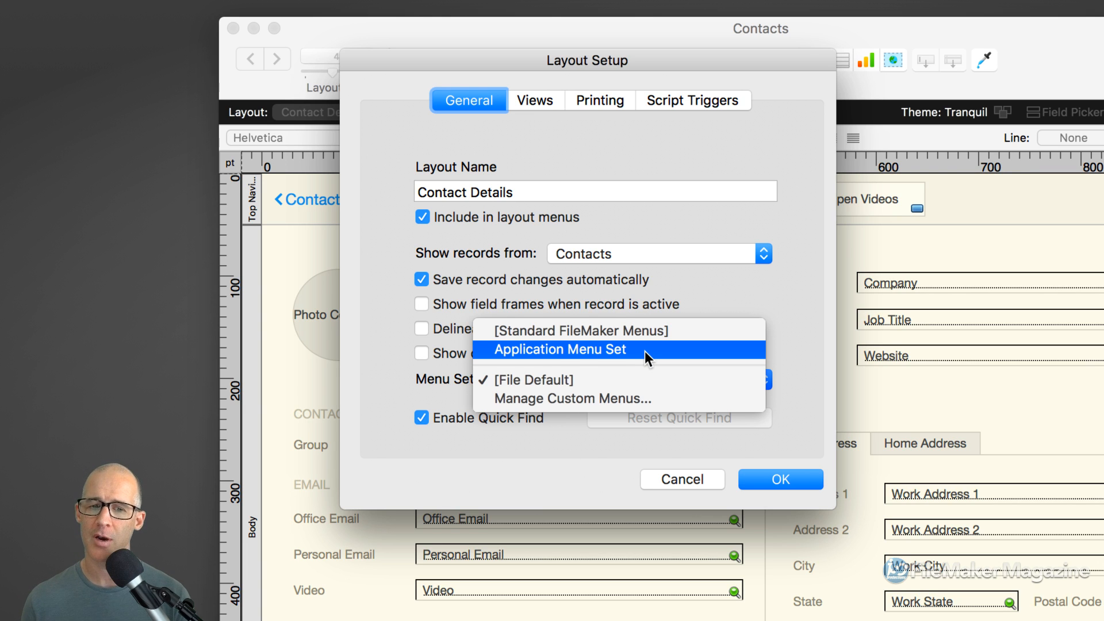
click(453, 377)
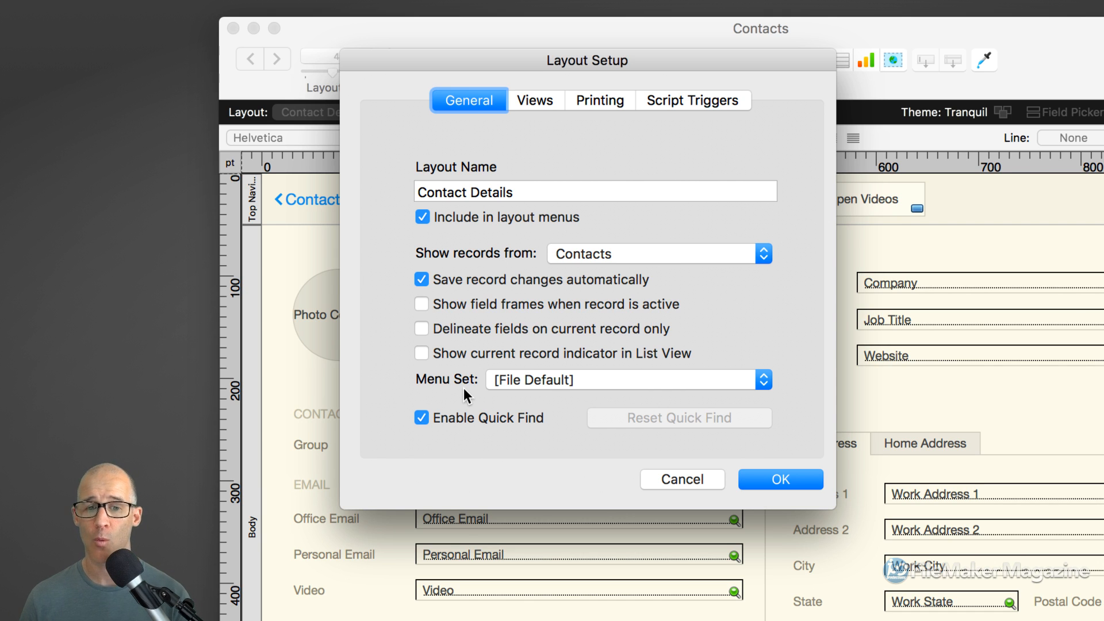
click(805, 483)
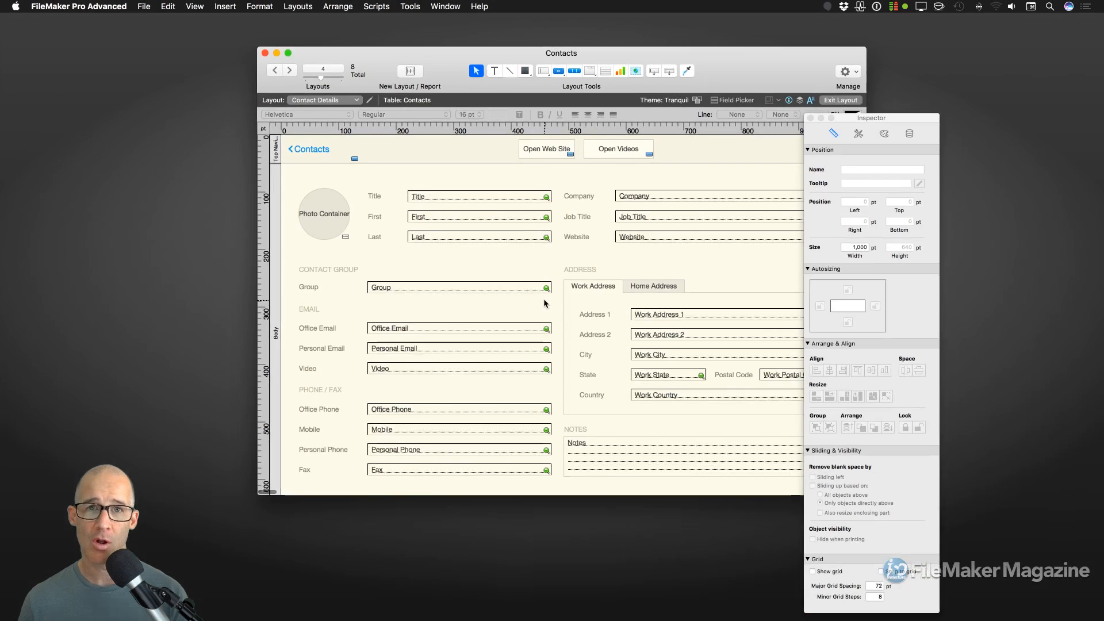
- Reopen the custom menu management and go from the Application Menu Set to the list of individual custom menus
click(143, 7)
mouse_move(168, 112)
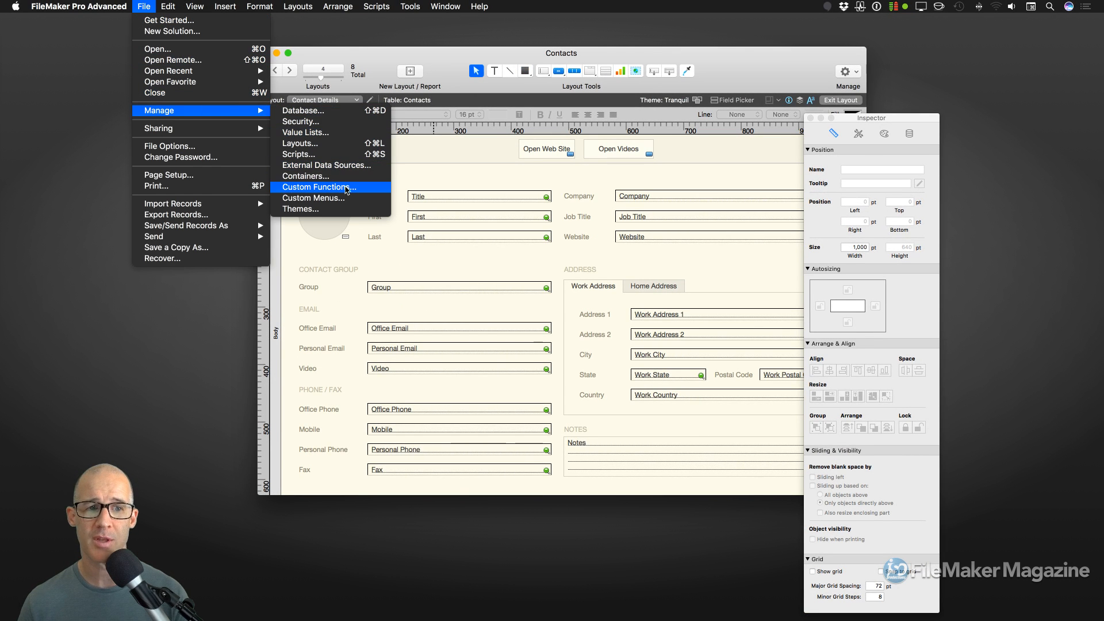
click(345, 200)
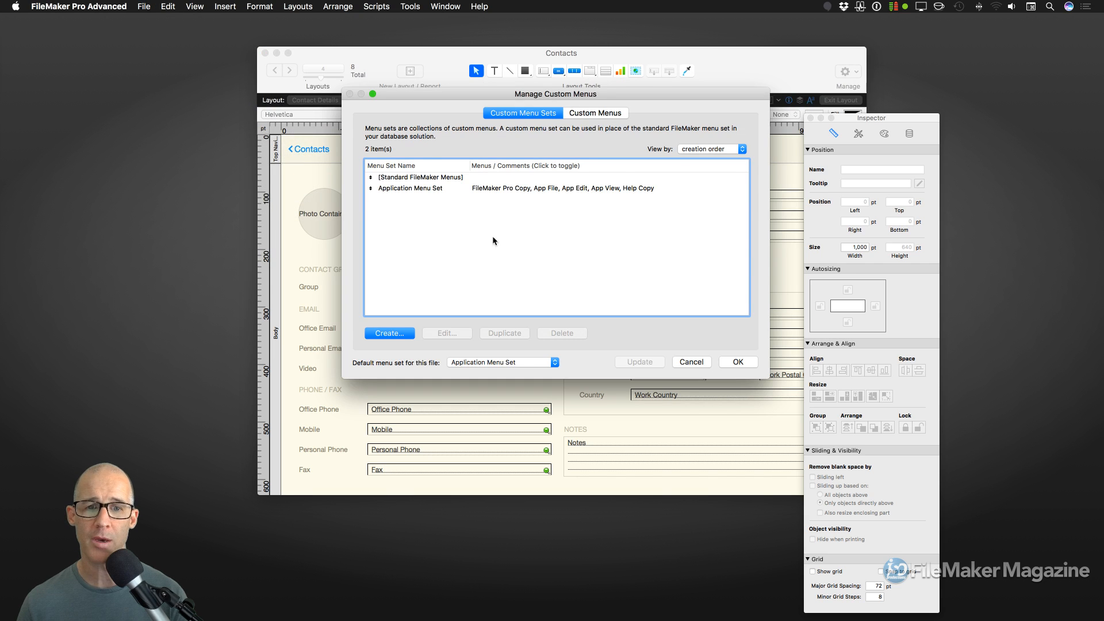
click(554, 194)
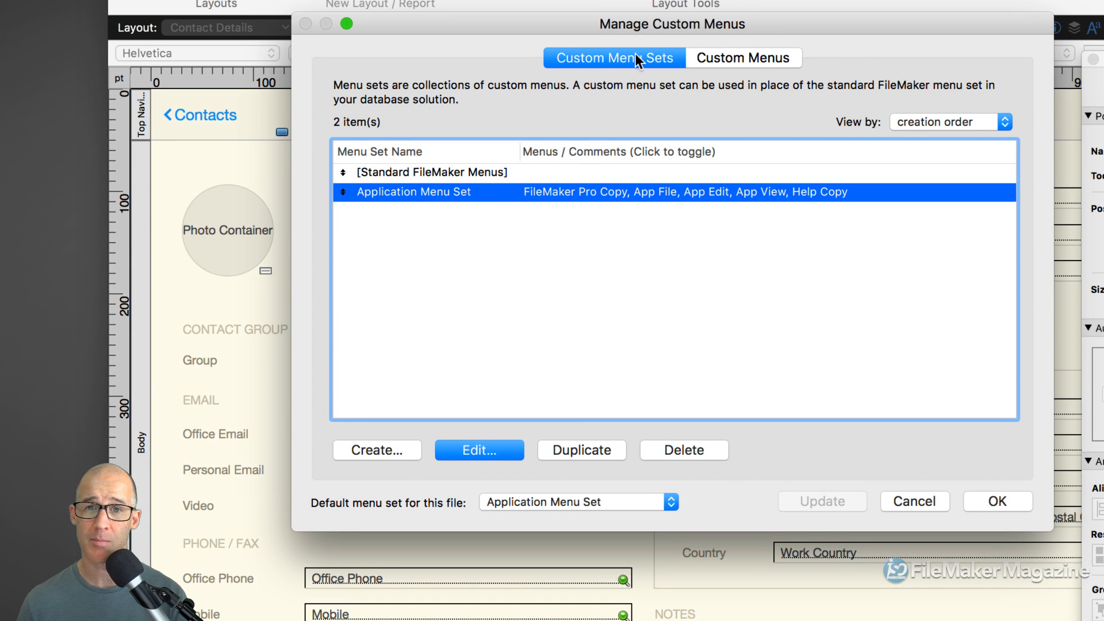
drag(656, 27, 564, 24)
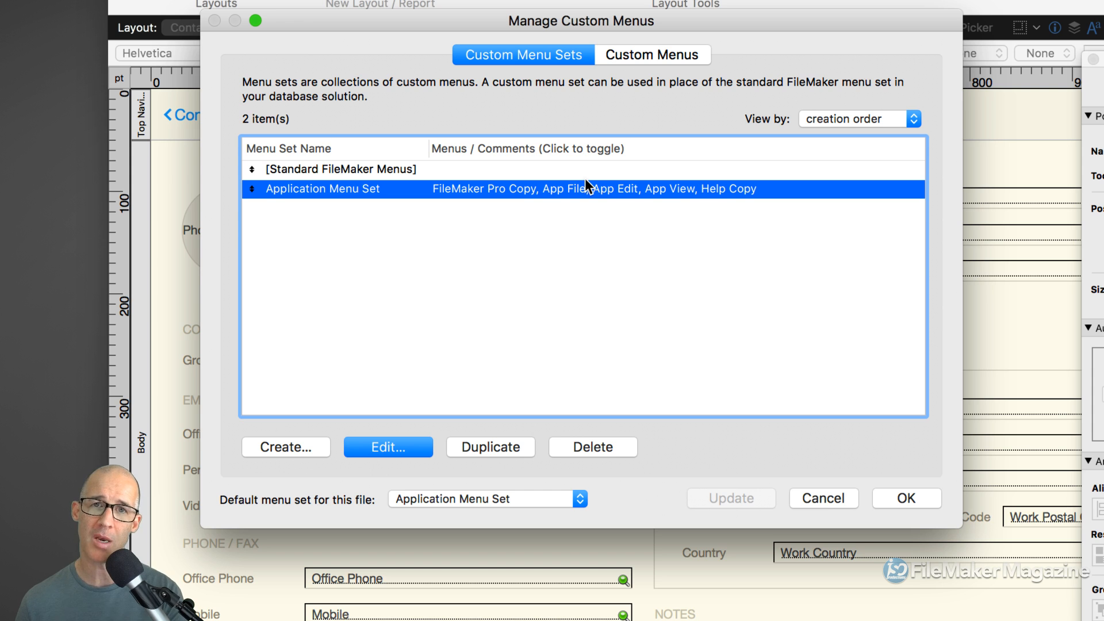
click(689, 51)
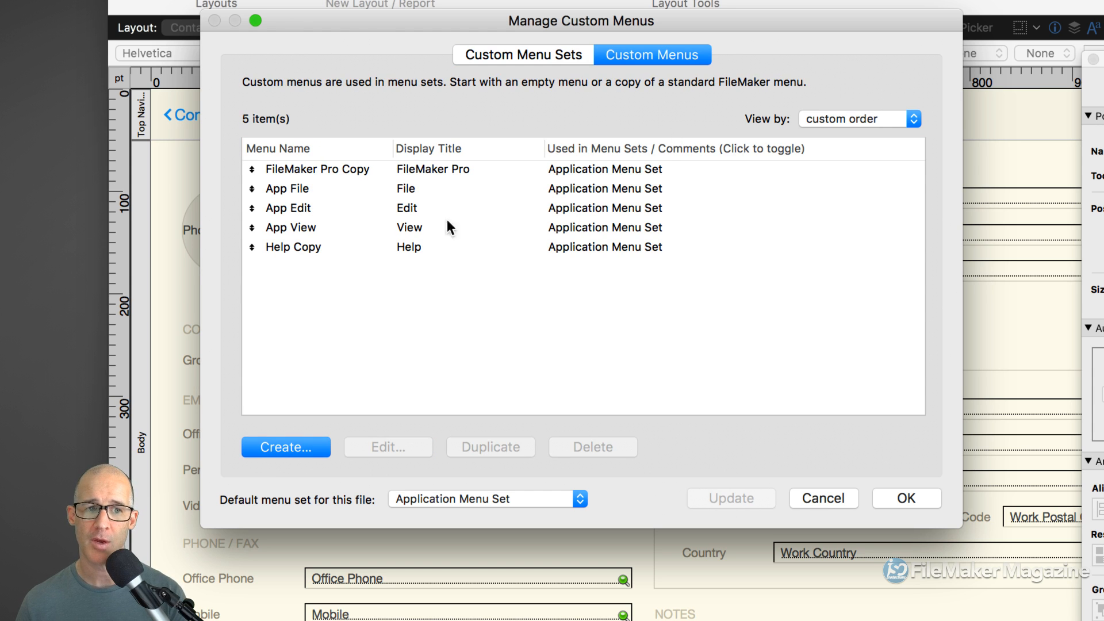
click(353, 187)
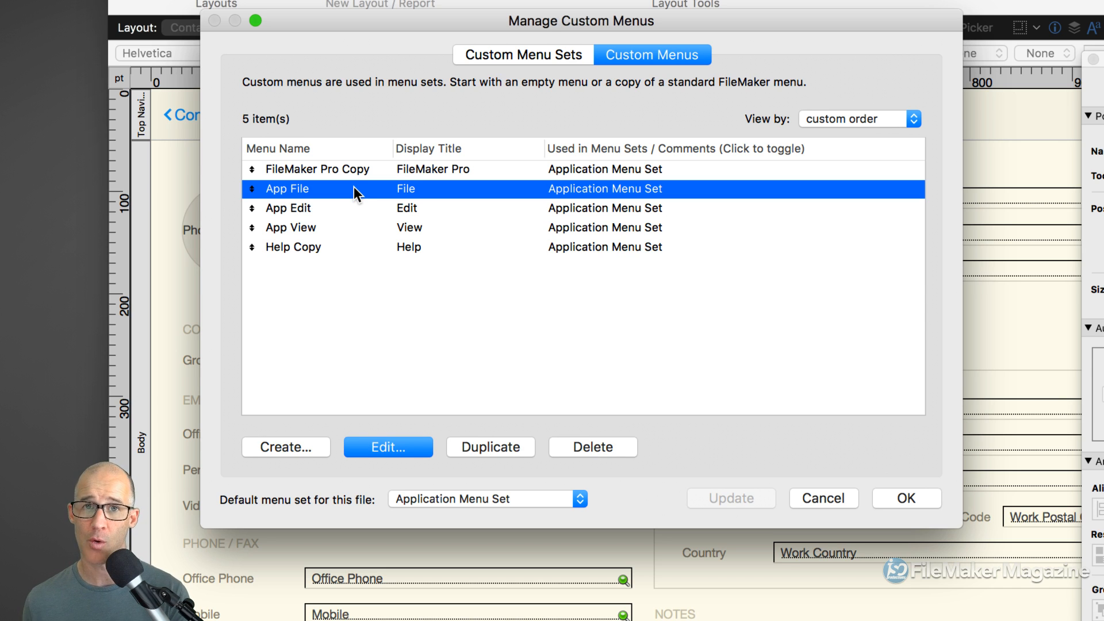
click(340, 208)
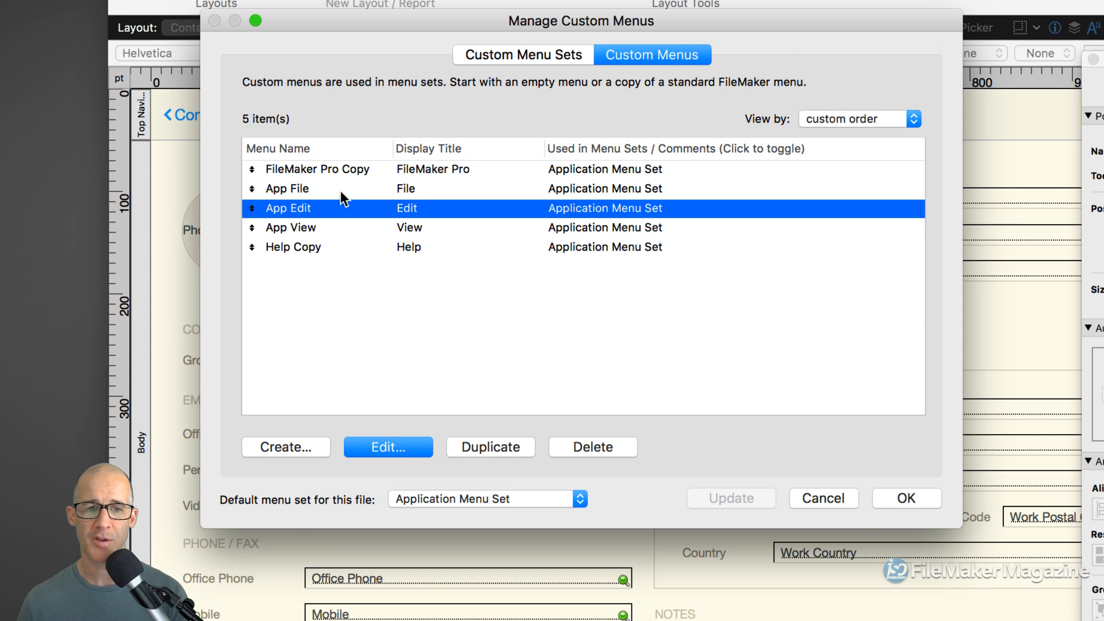
- Open the App File custom menu and override its menu title with "File Big Time"
double_click(340, 191)
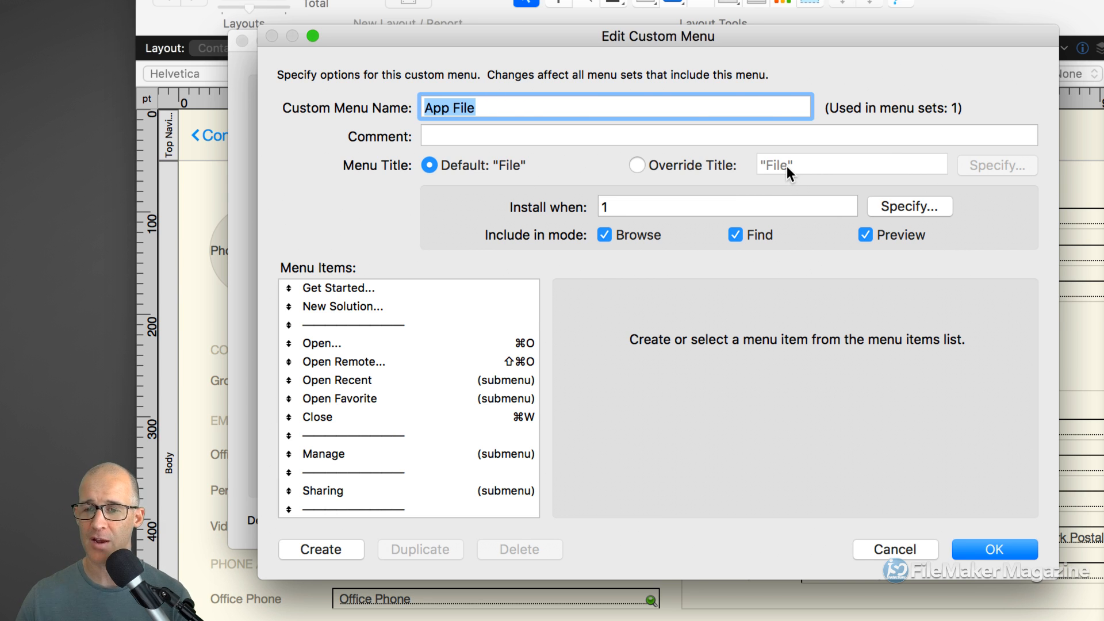
click(690, 165)
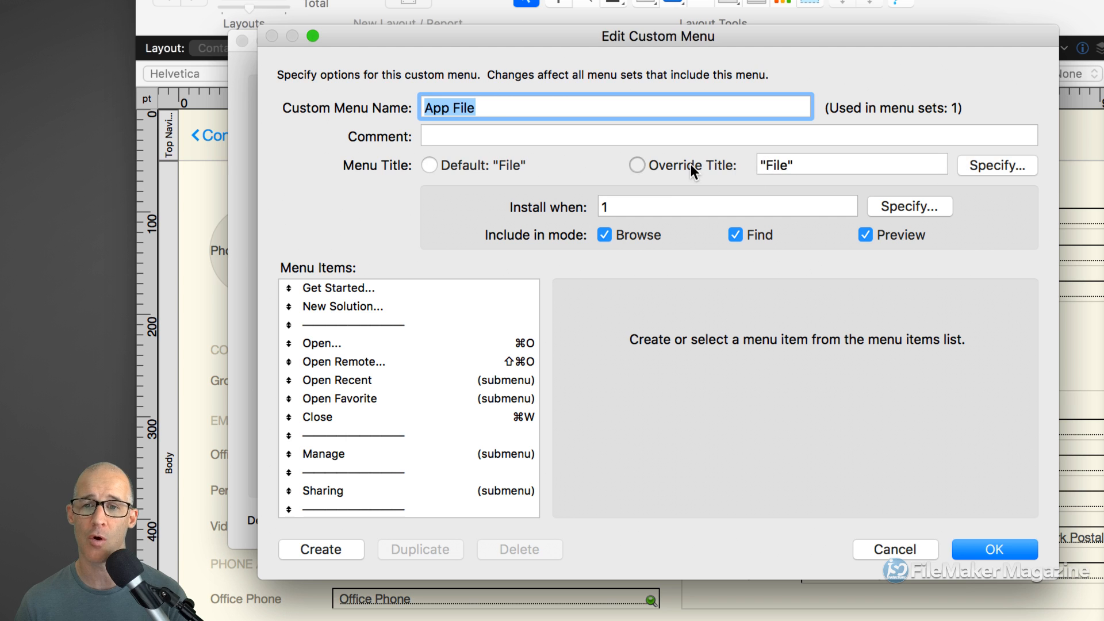
click(787, 166)
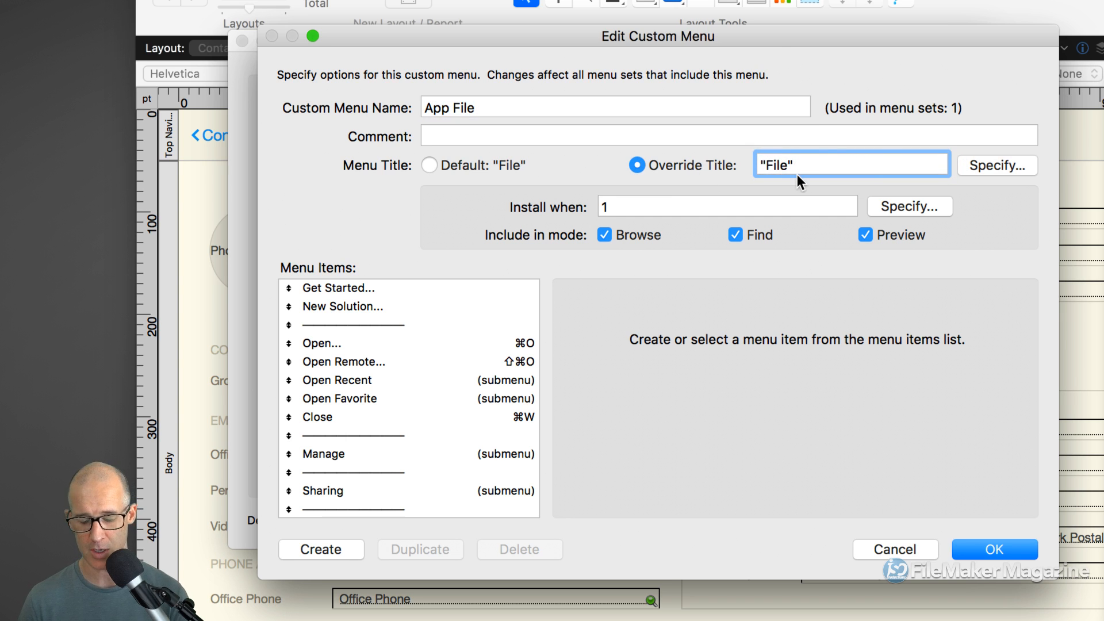
text(Big Ti)
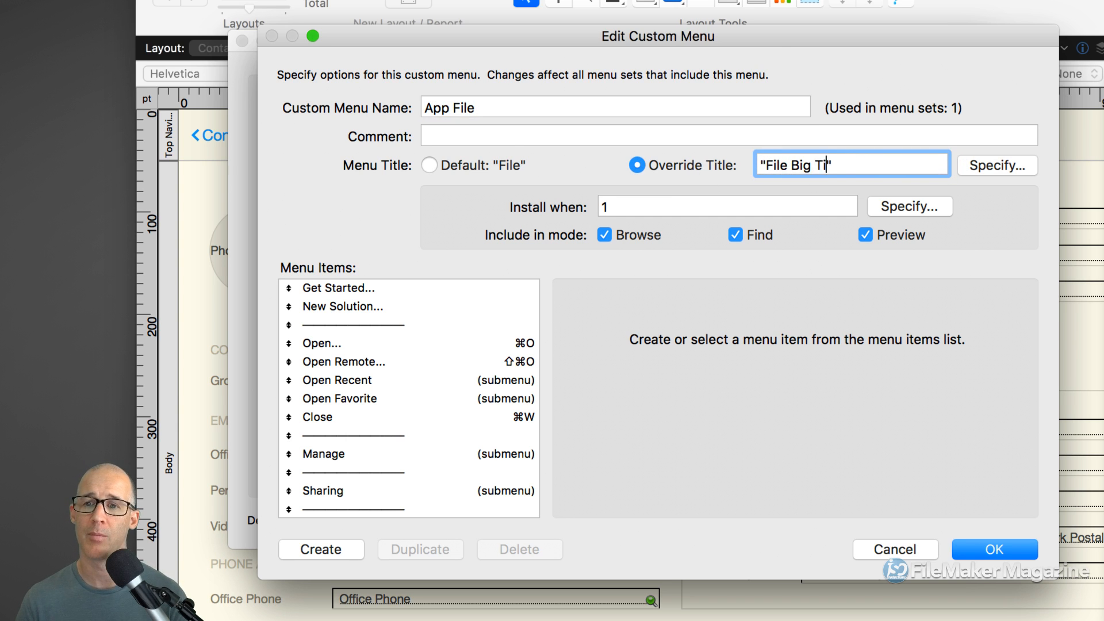
text(me)
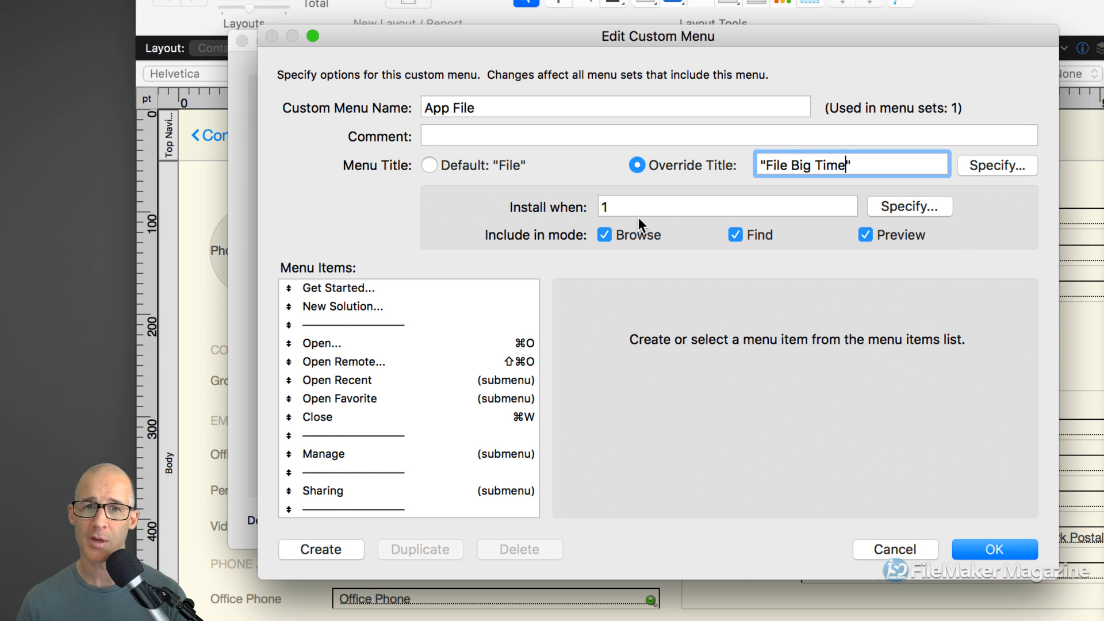
key(Tab)
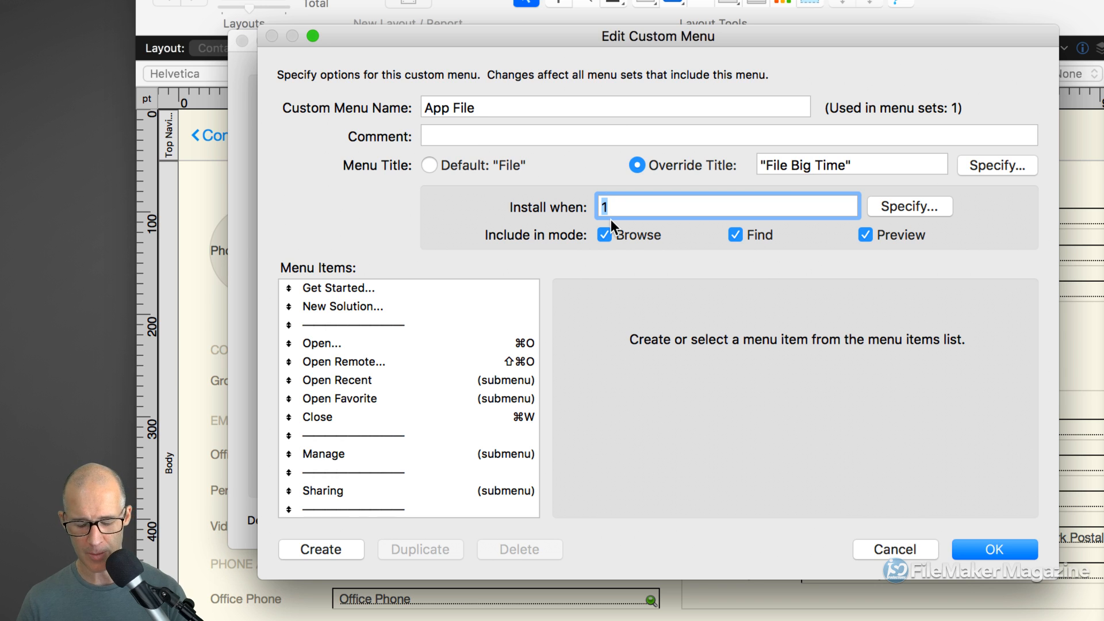
- Try True as the App File menu's install condition and return it to 1
text(True)
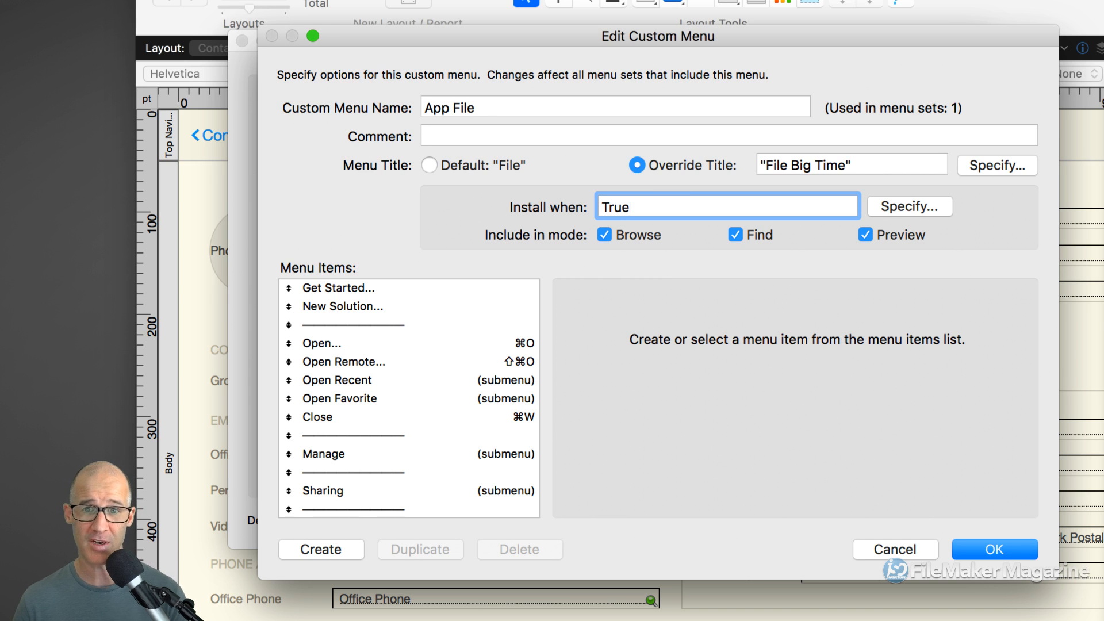
key(BackSpace)
key(BackSpace)
key(BackSpace)
key(BackSpace)
text(1)
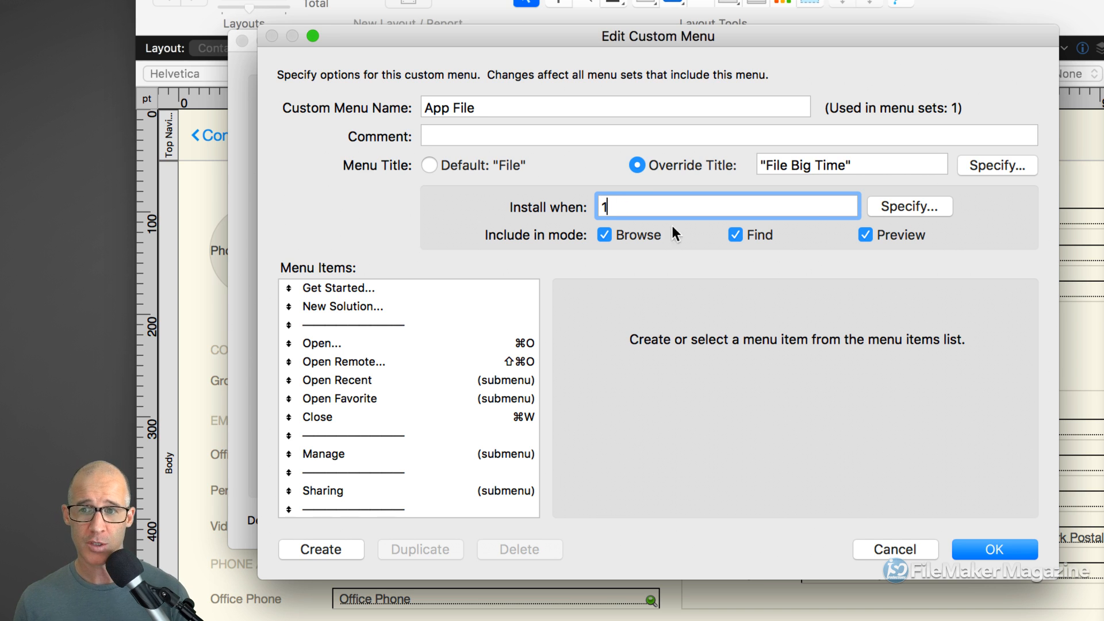
- Set the App File menu's install condition to the calculation Get ( CurrentPrivilegeSetName ) = "[Full Access]"
click(890, 207)
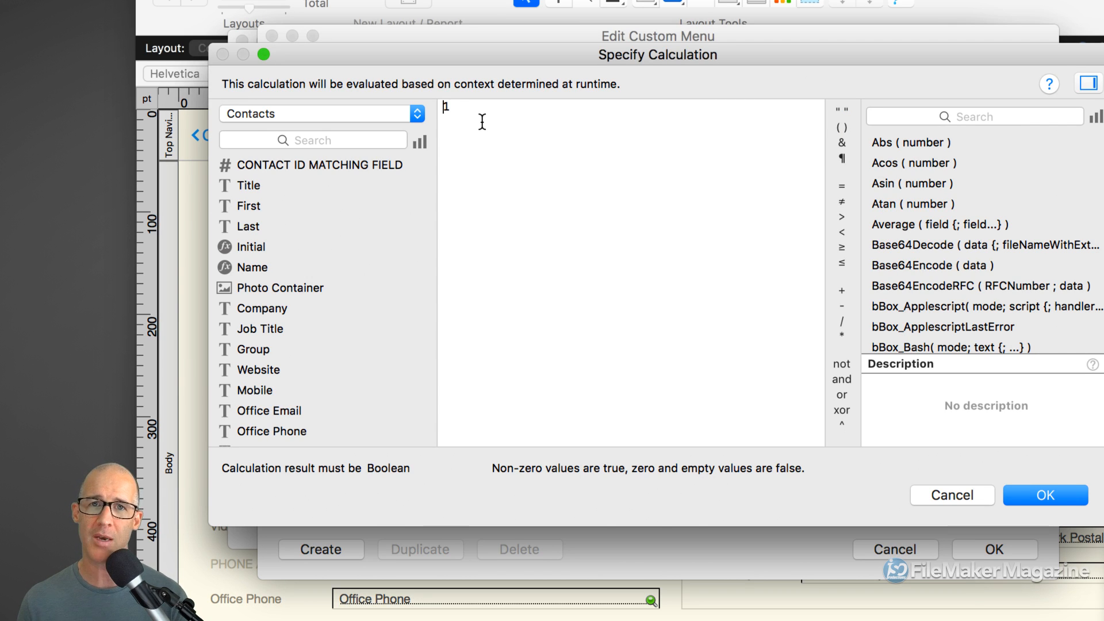
double_click(444, 104)
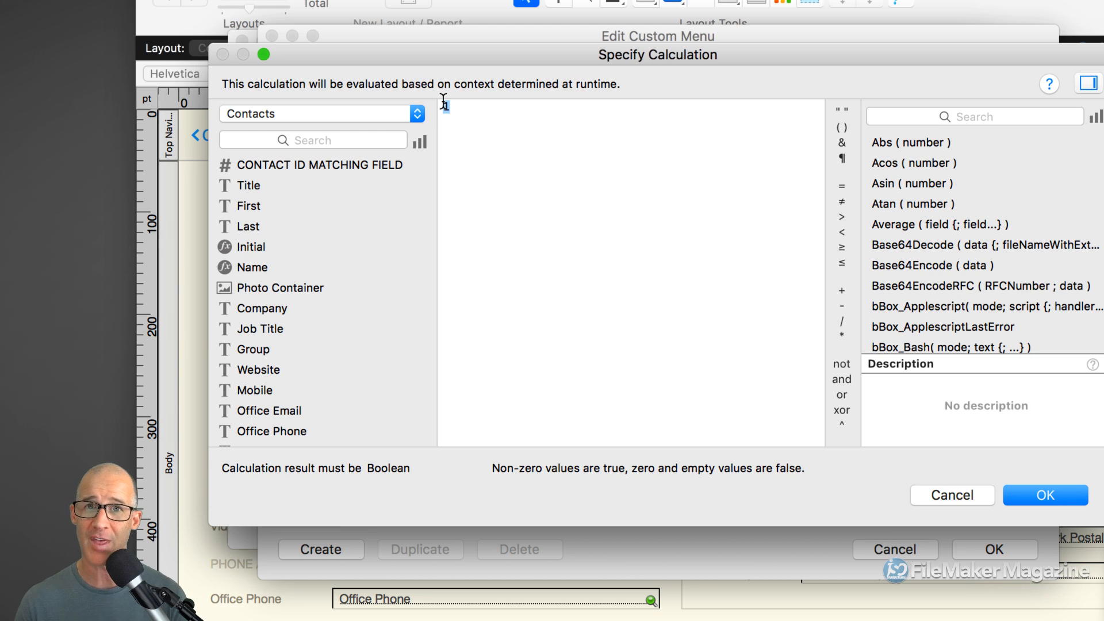
text(Get ( curr)
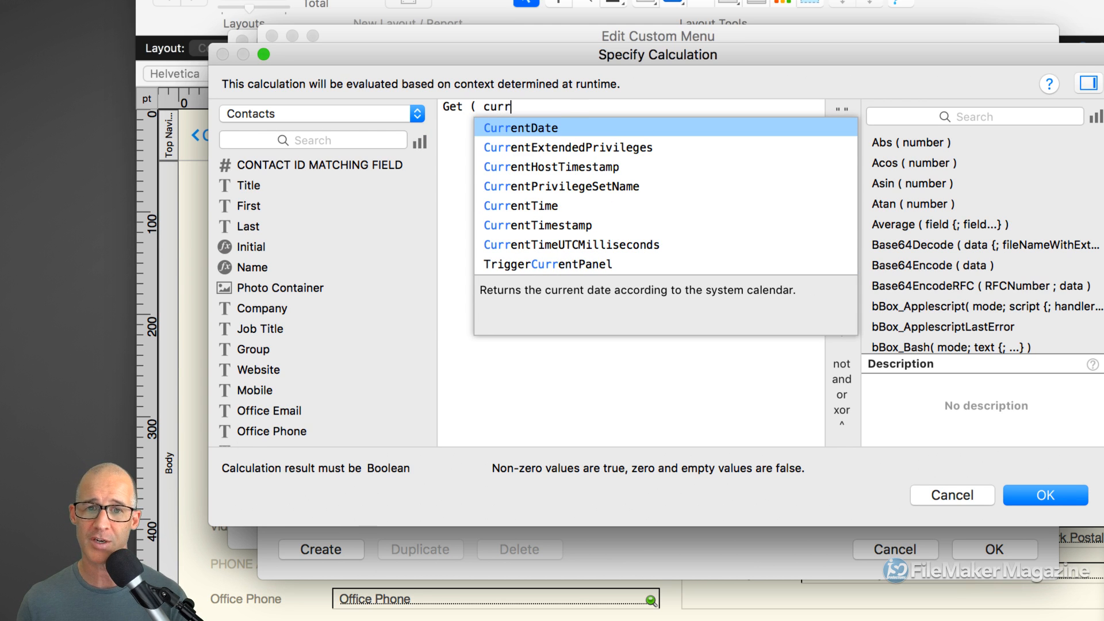
key(Down)
key(Down)
key(Down)
key(Return)
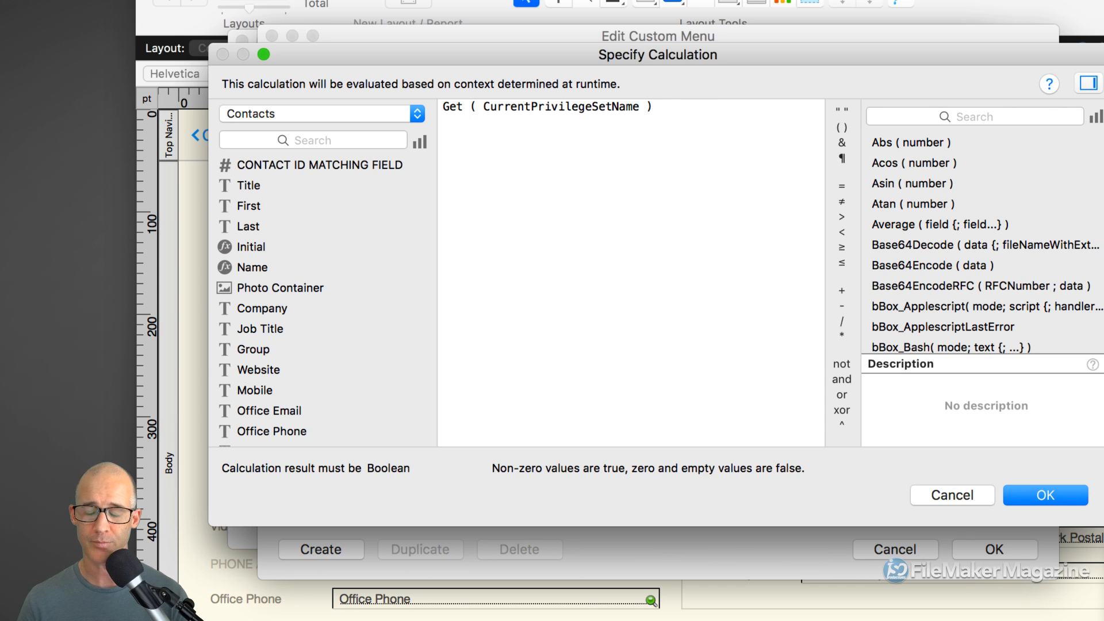
text(= "[Ful)
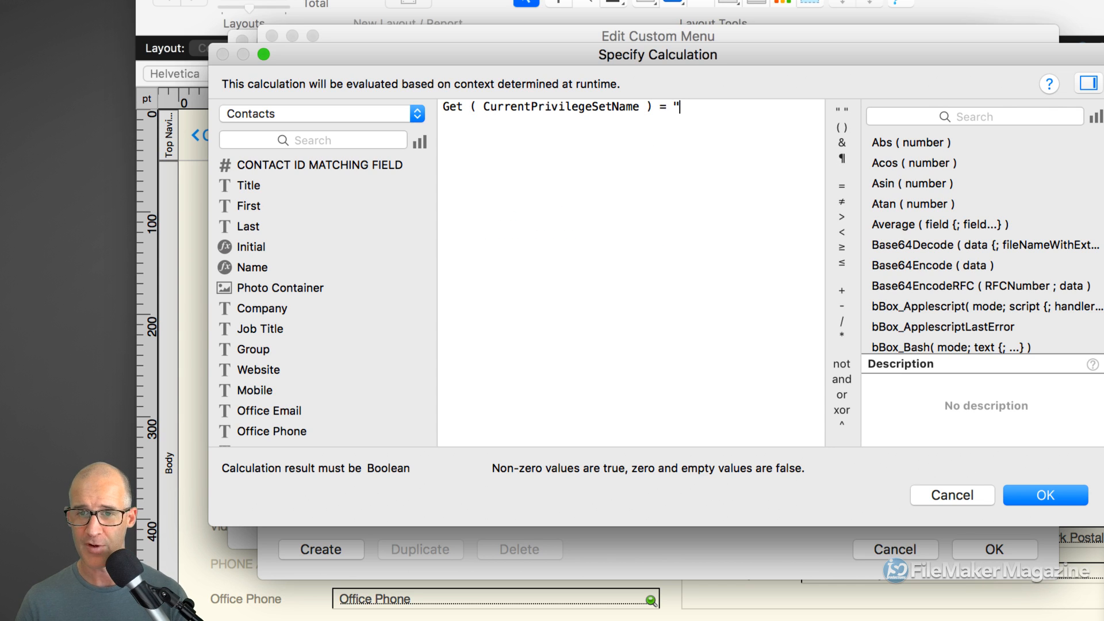
text(l A)
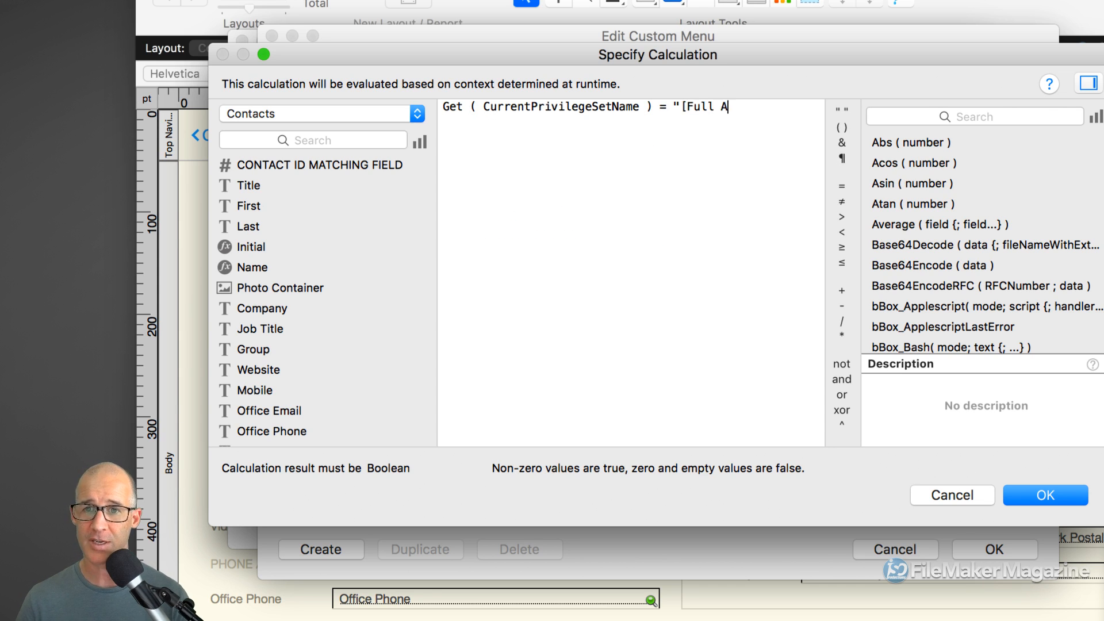
text(ccess]")
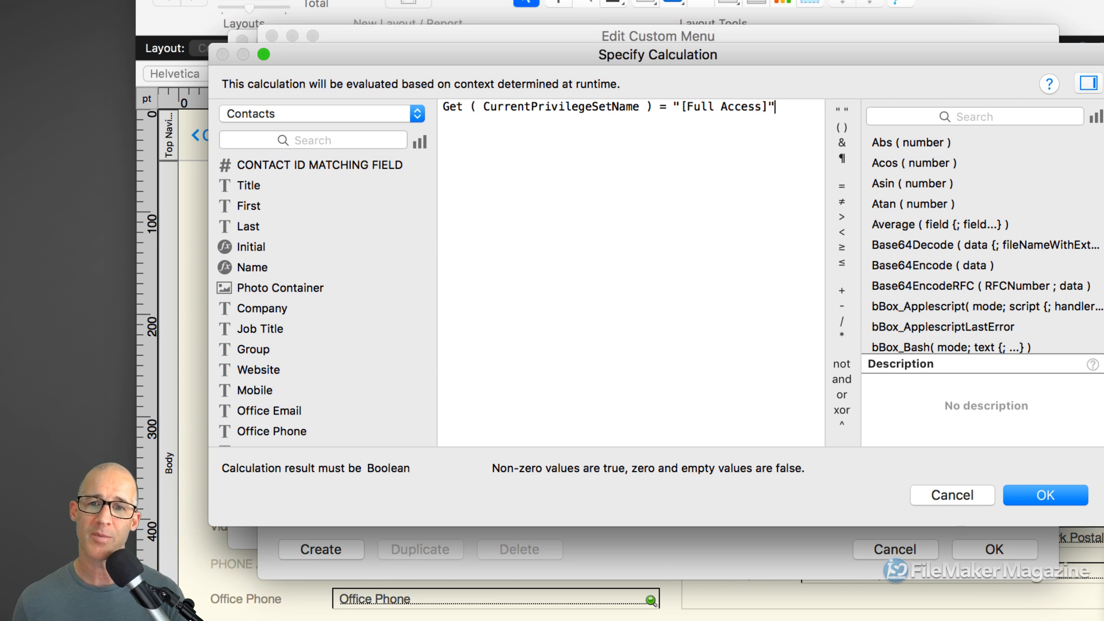
click(1010, 495)
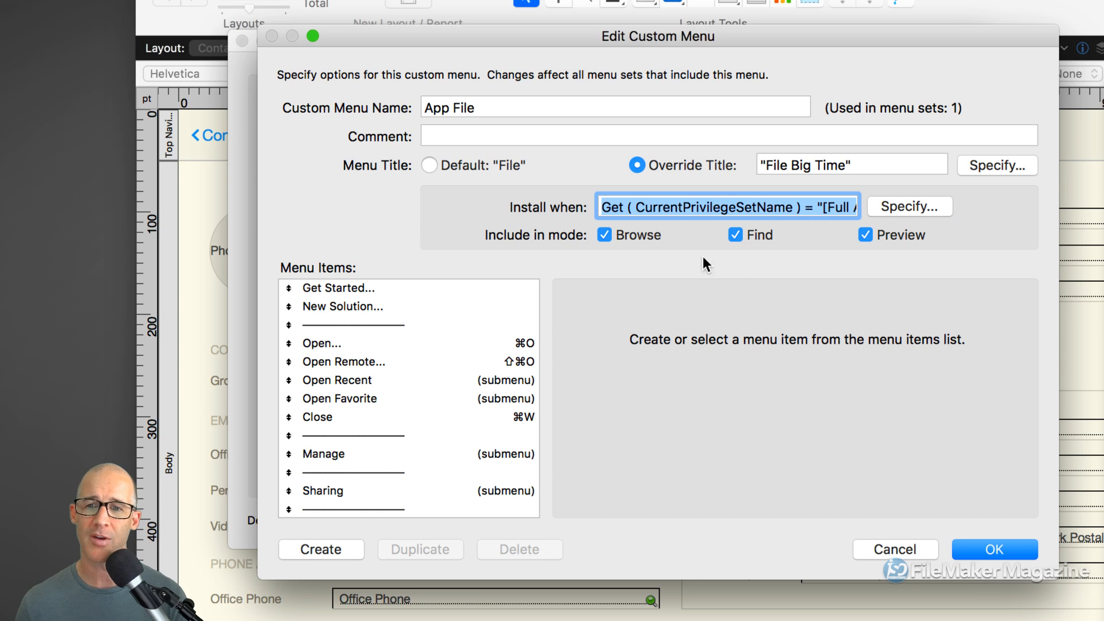
- Review the App File menu's install condition, from its privilege set function to the [Full Access] text
click(670, 207)
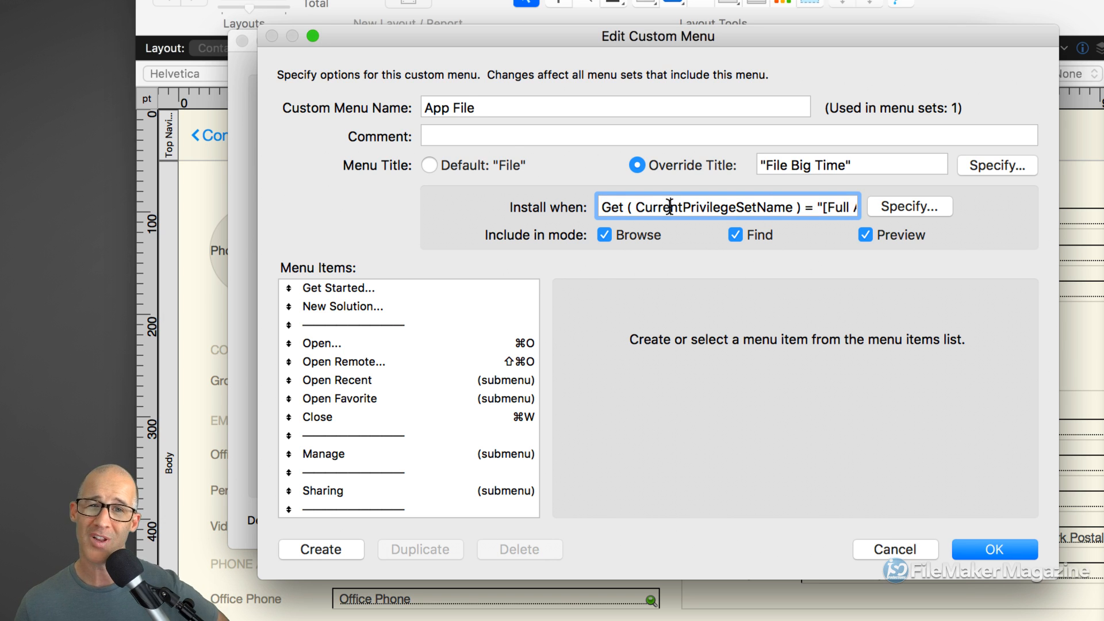
triple_click(452, 108)
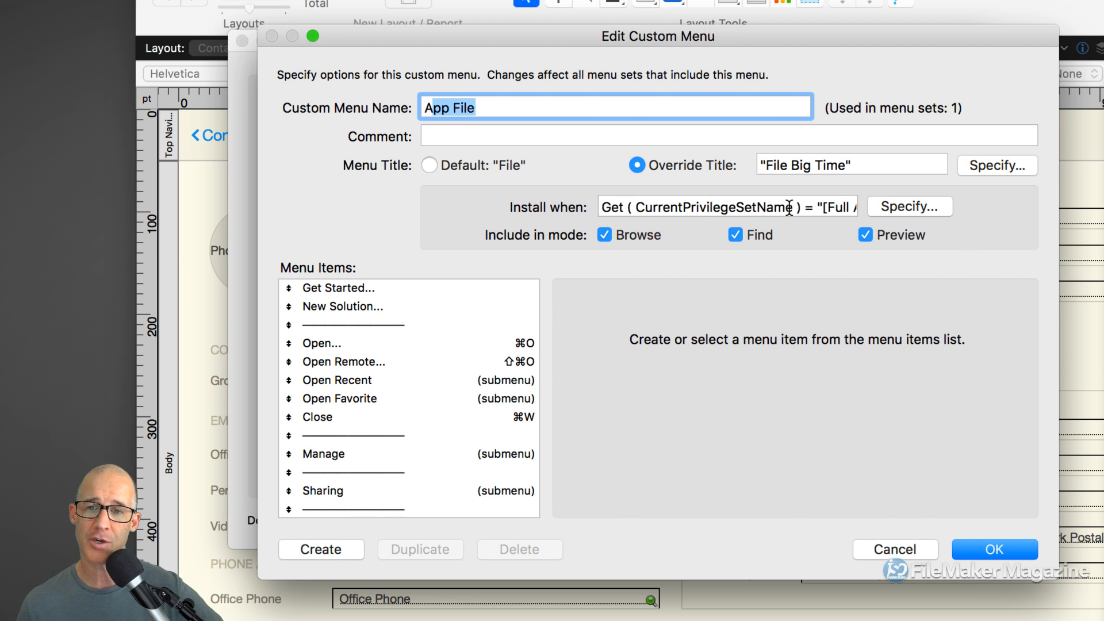
drag(801, 207, 620, 195)
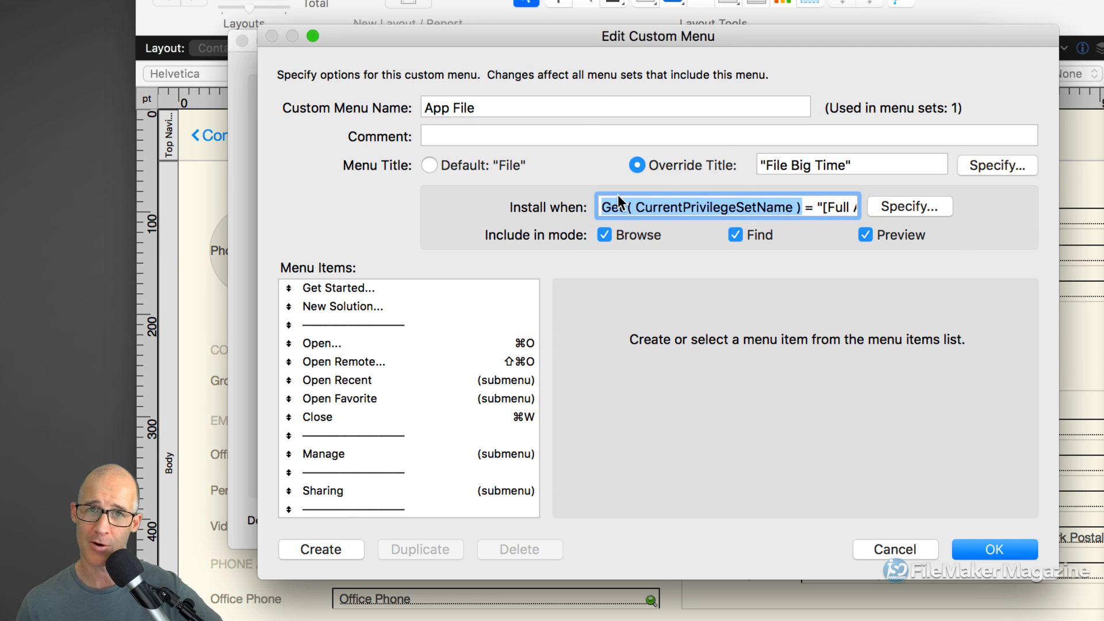
drag(824, 208, 872, 204)
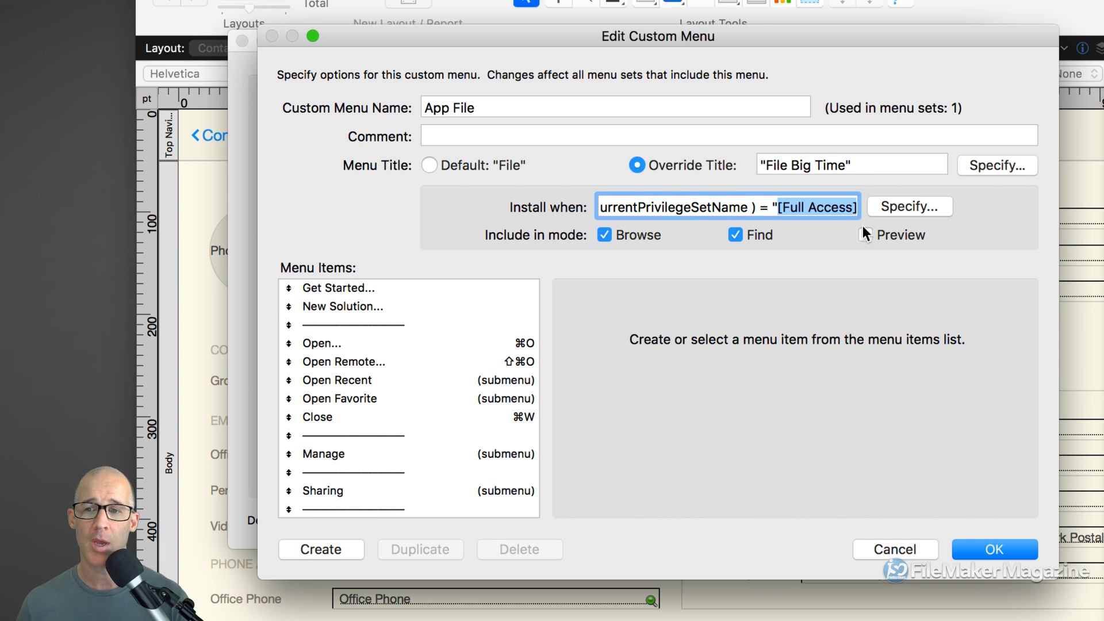
click(811, 204)
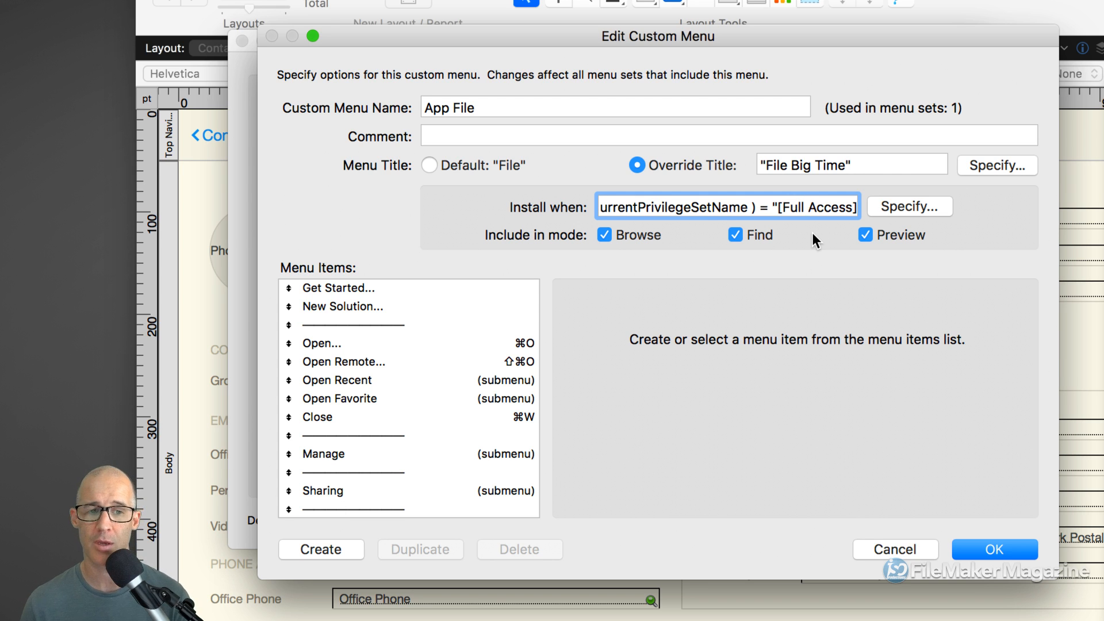
- Look through the standard FileMaker commands that the Get Started... item can be based on, without changing its command
click(427, 288)
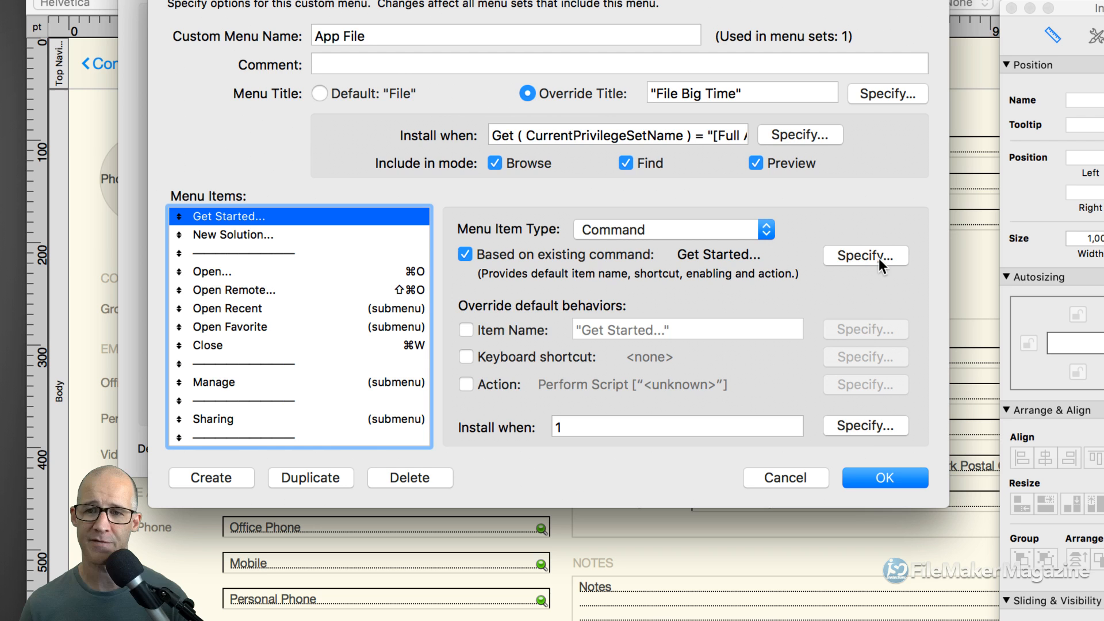
click(879, 257)
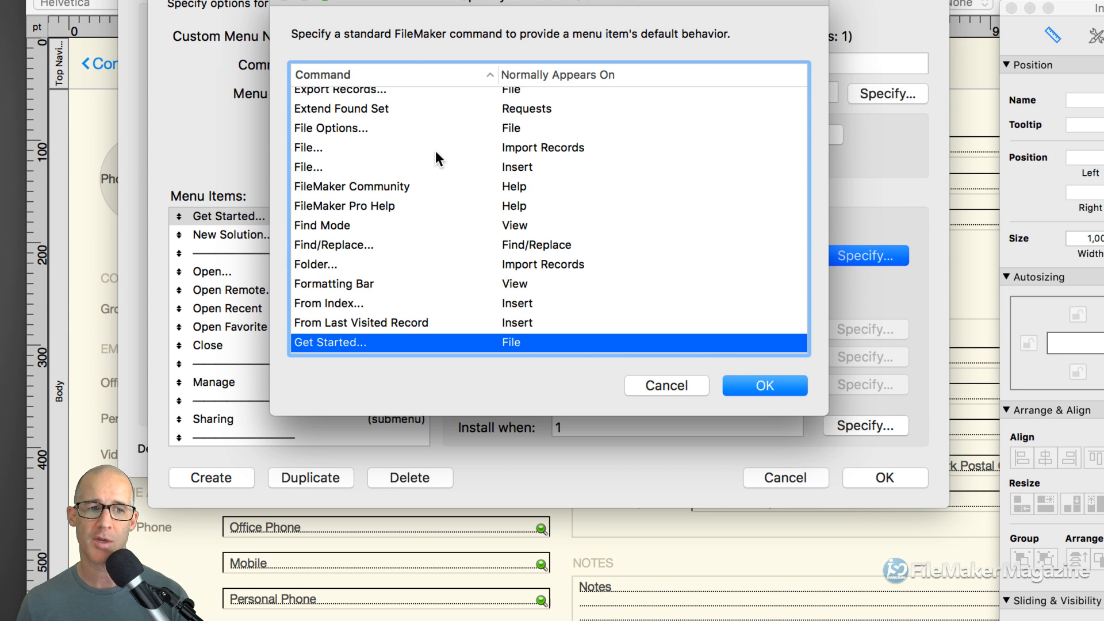
scroll(448, 191, down, 1)
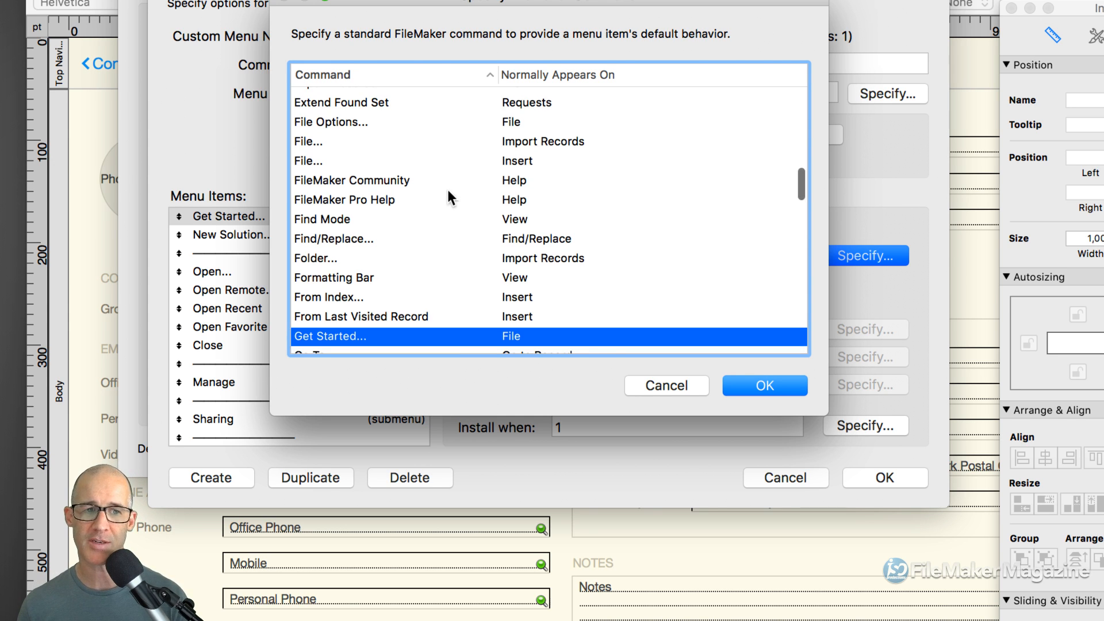
click(368, 219)
scroll(356, 221, up, 1)
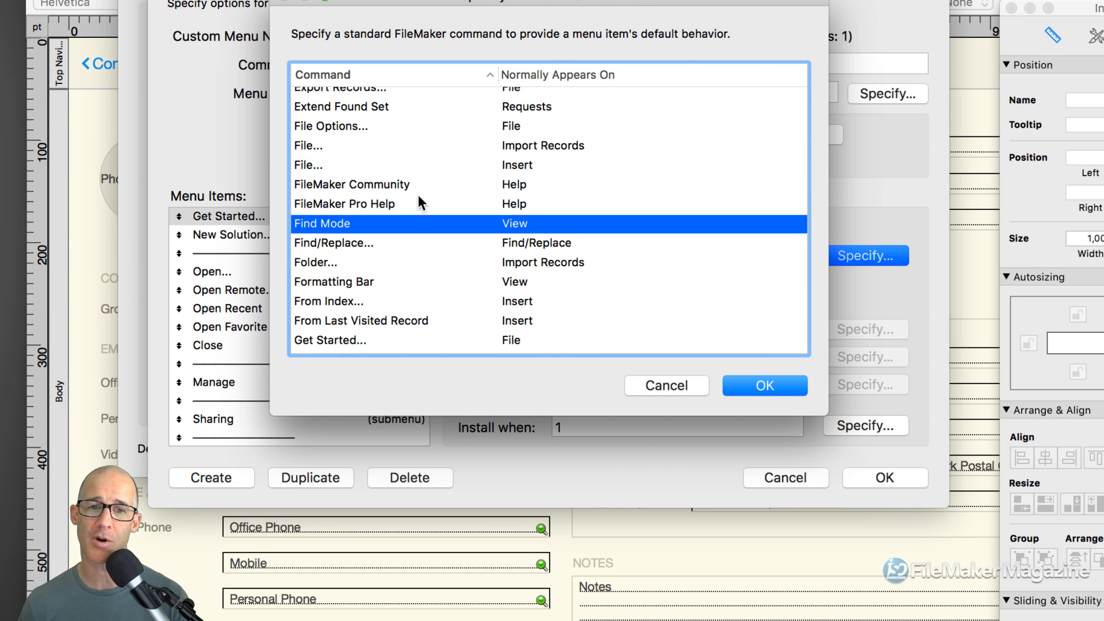
click(667, 386)
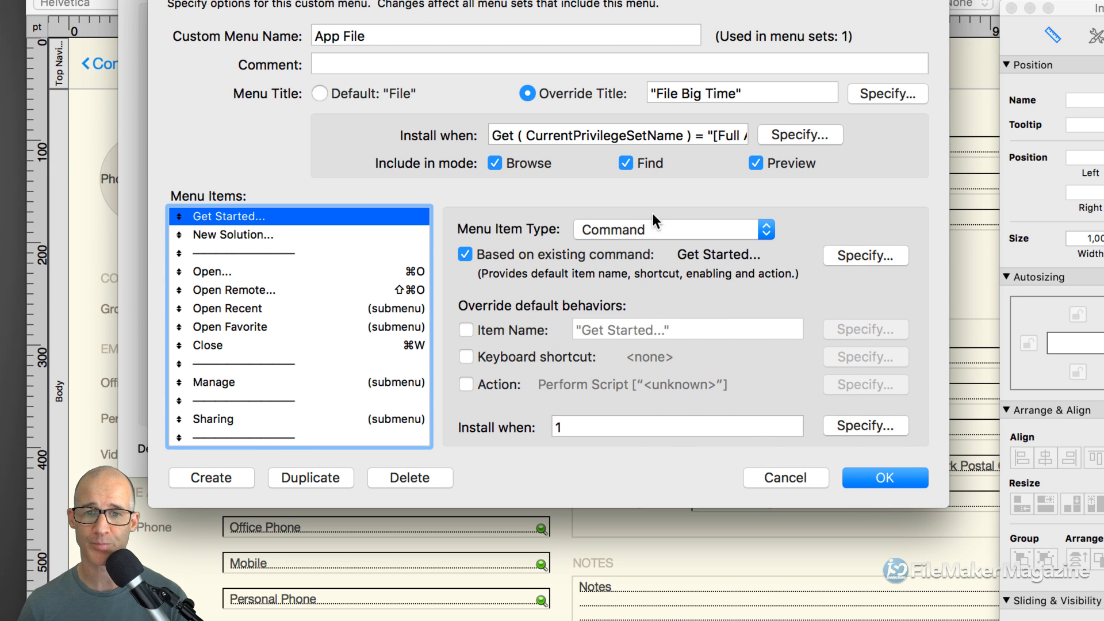
- Switch the Get Started... item to a submenu to browse the selectable menus, and return its type to Command
click(637, 228)
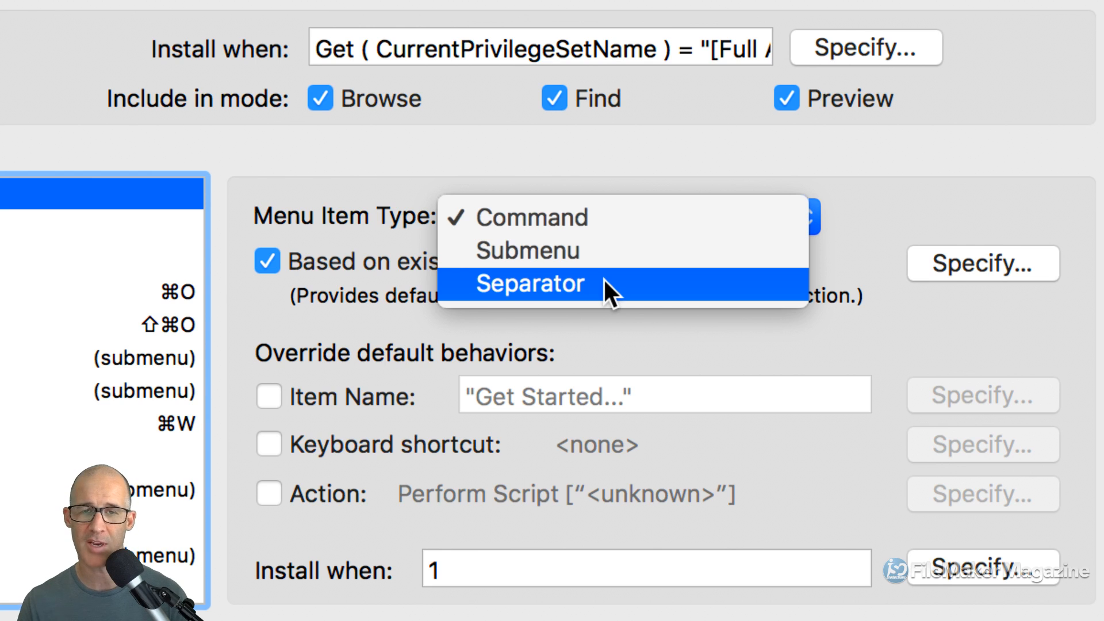
click(612, 243)
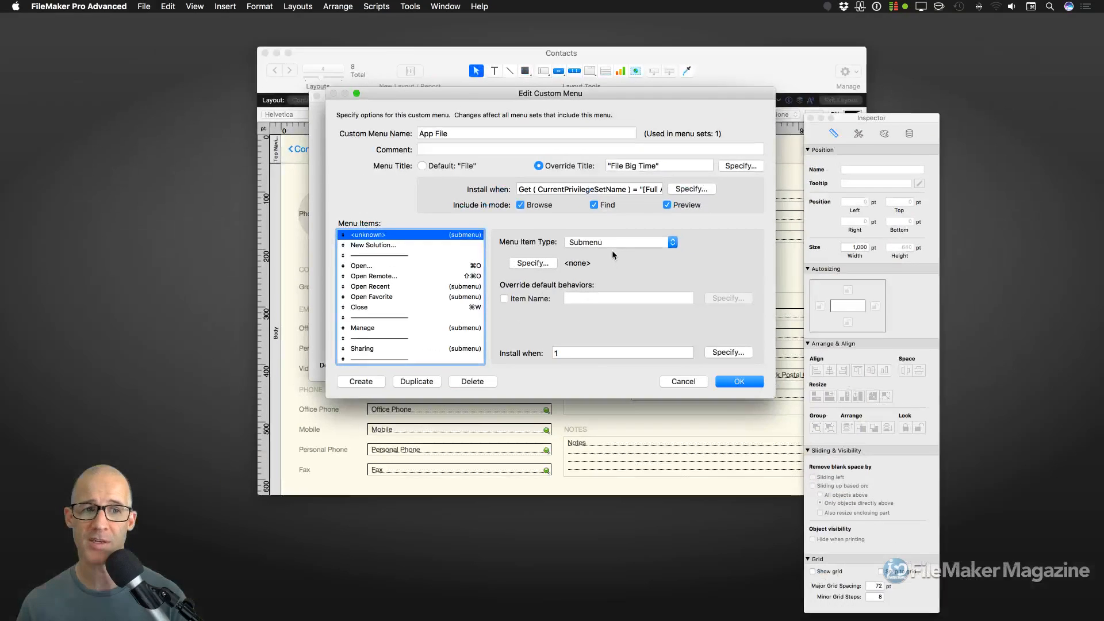
click(533, 263)
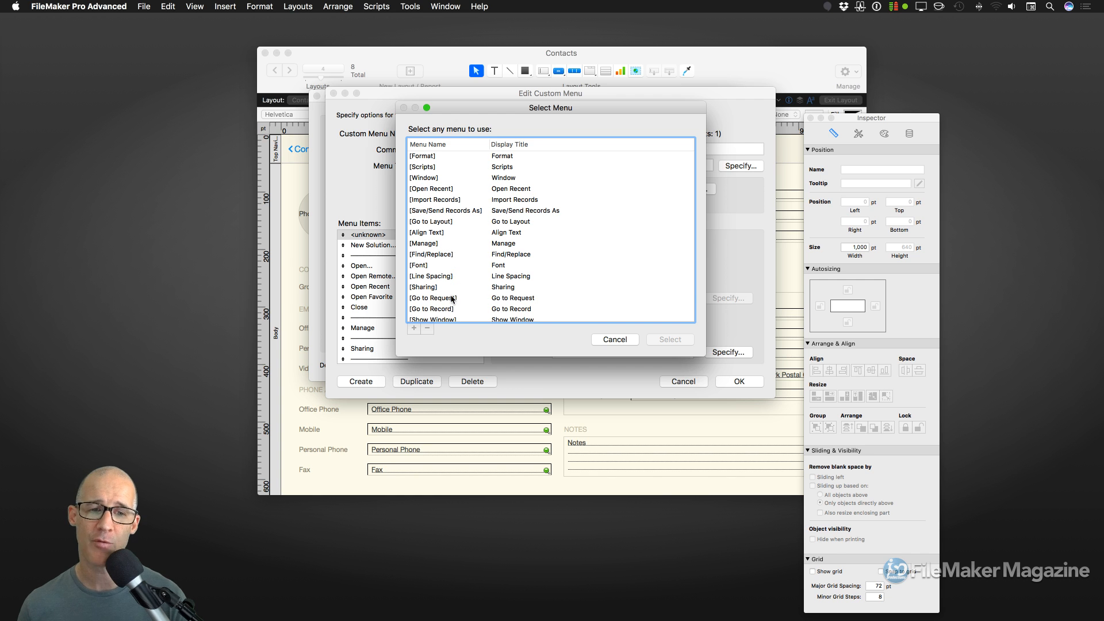
scroll(452, 298, down, 10)
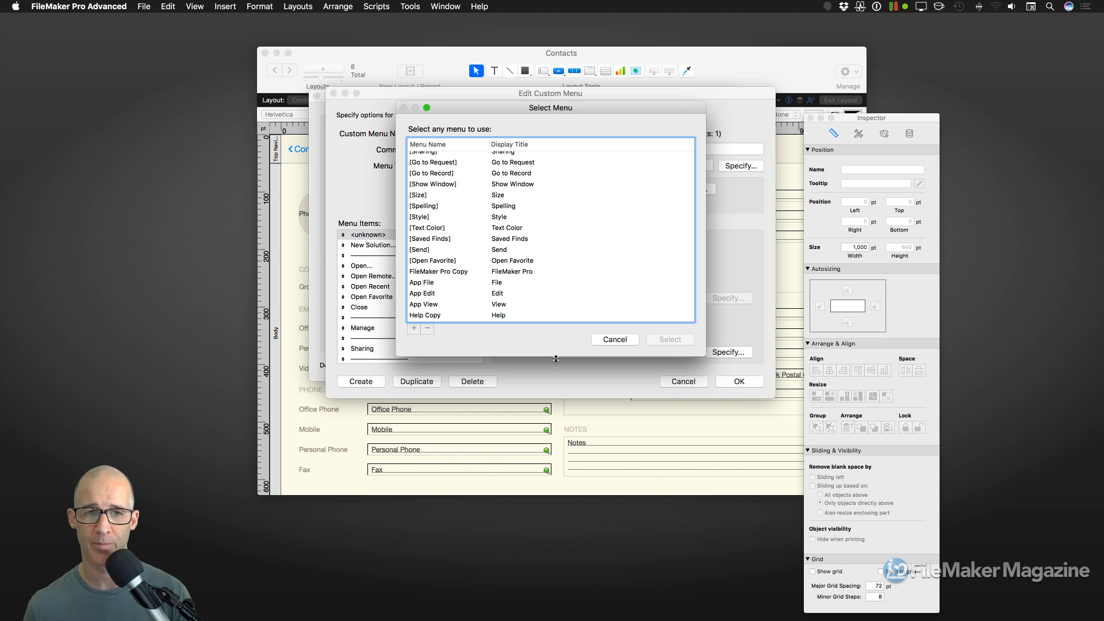
click(615, 340)
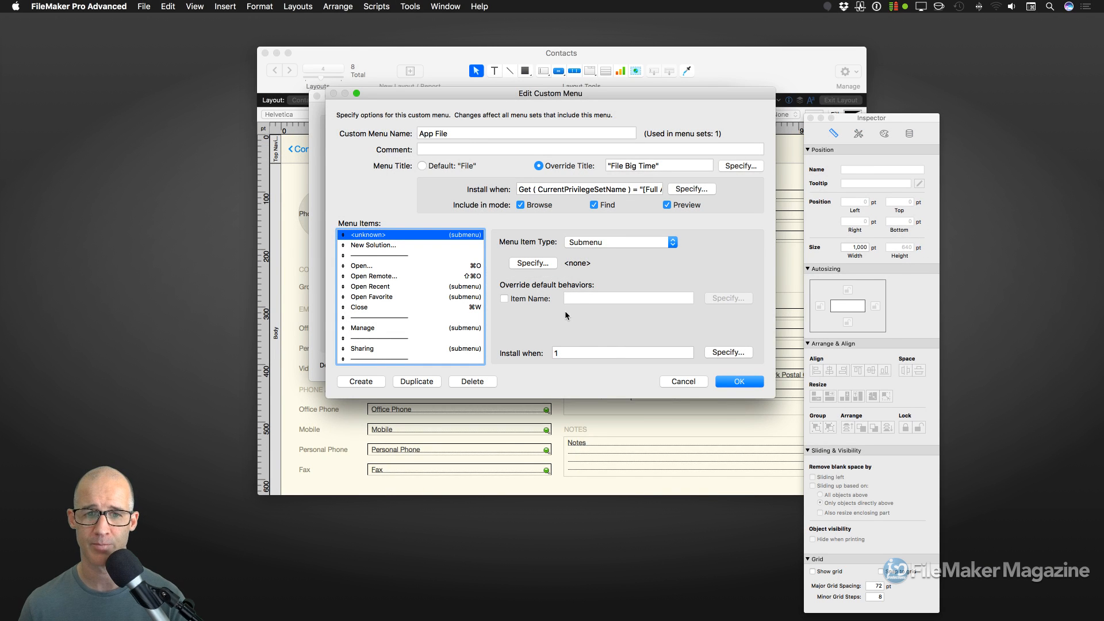
click(589, 245)
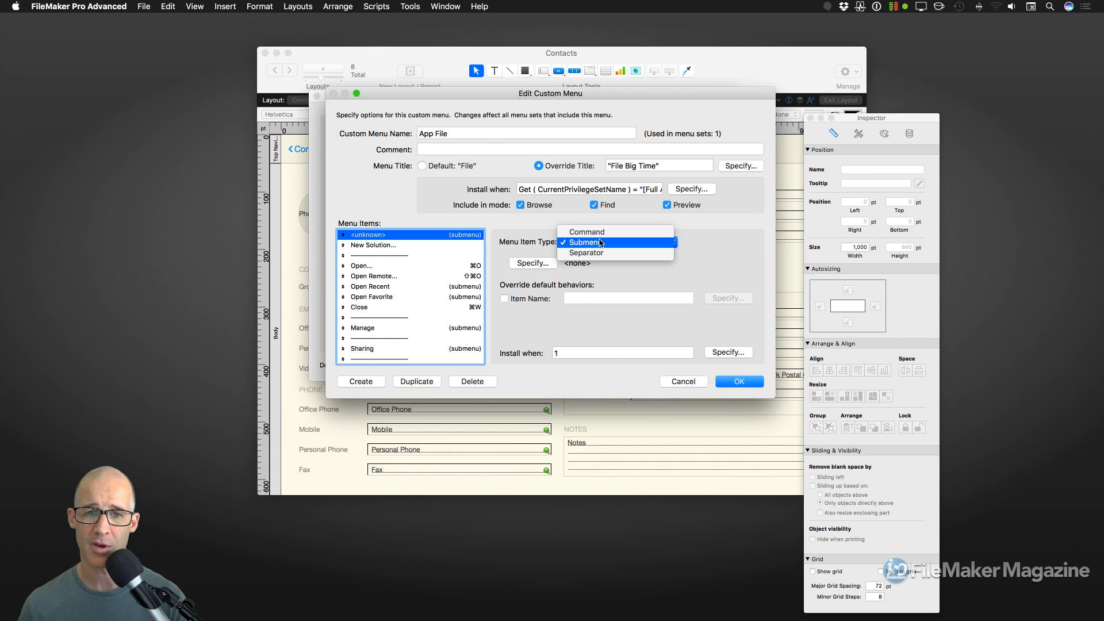
click(603, 232)
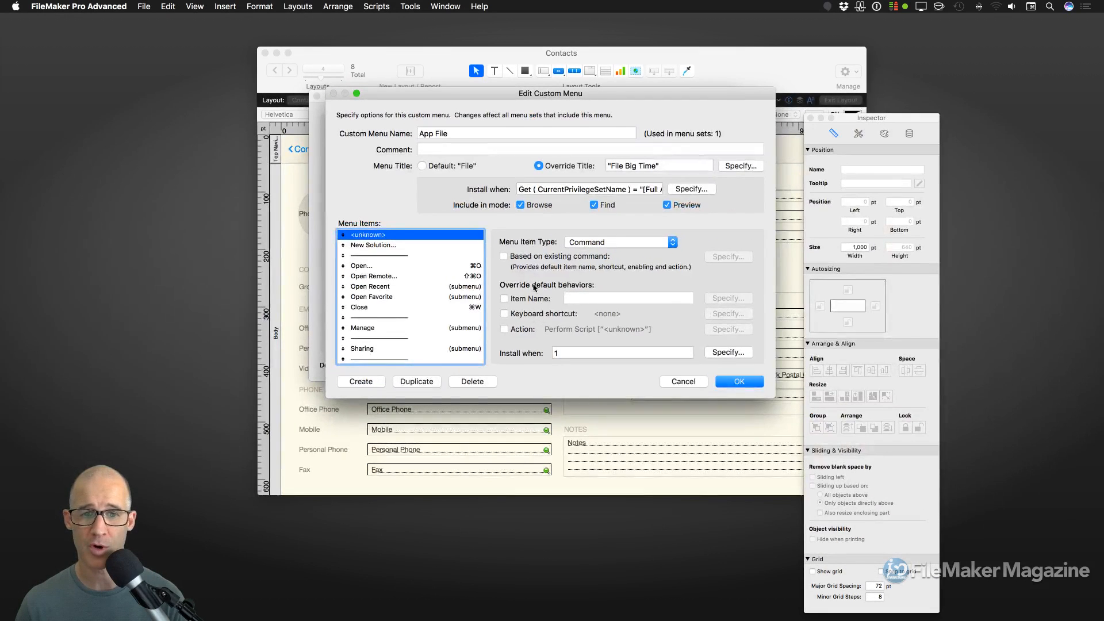
- Examine the settings of the New Solution..., Open... and Open Remote... items, keeping Command as the type of Open Remote...
click(409, 247)
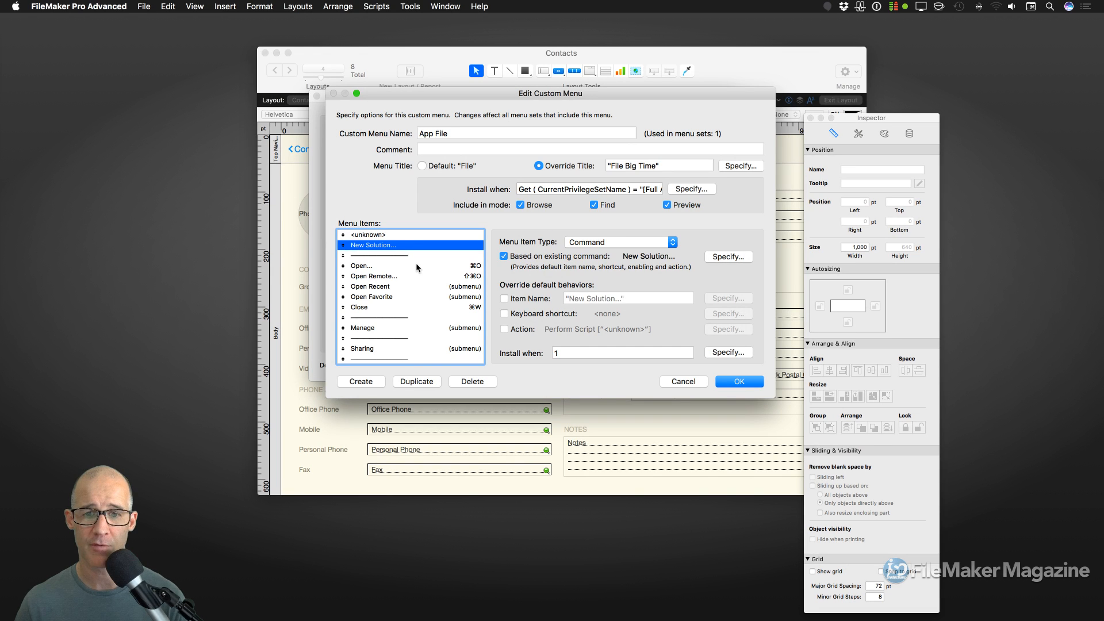
click(415, 265)
click(413, 276)
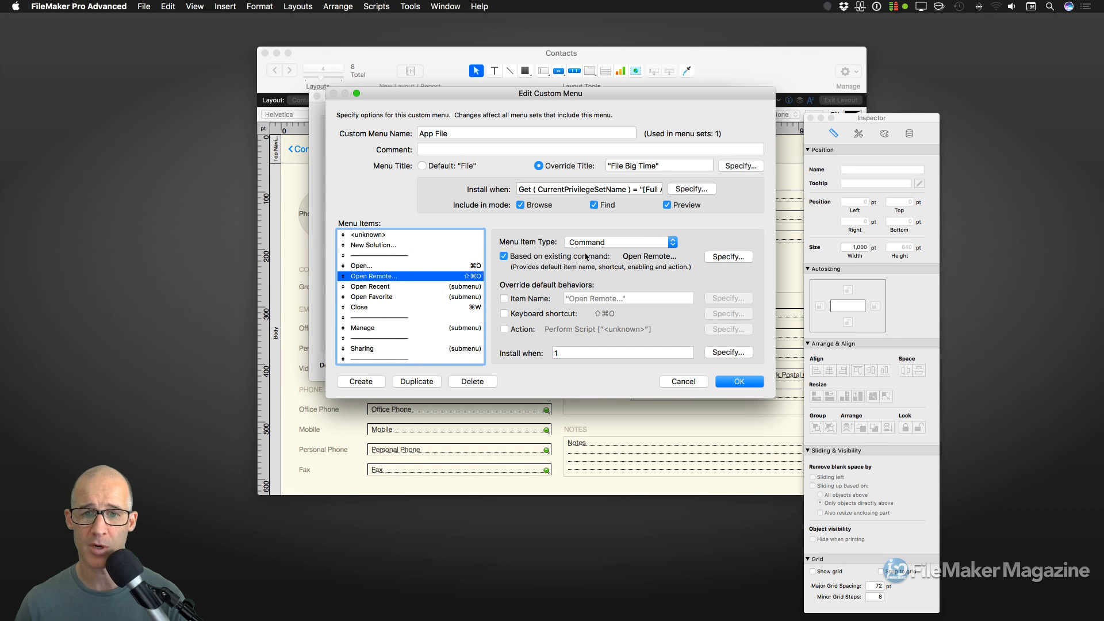
click(616, 242)
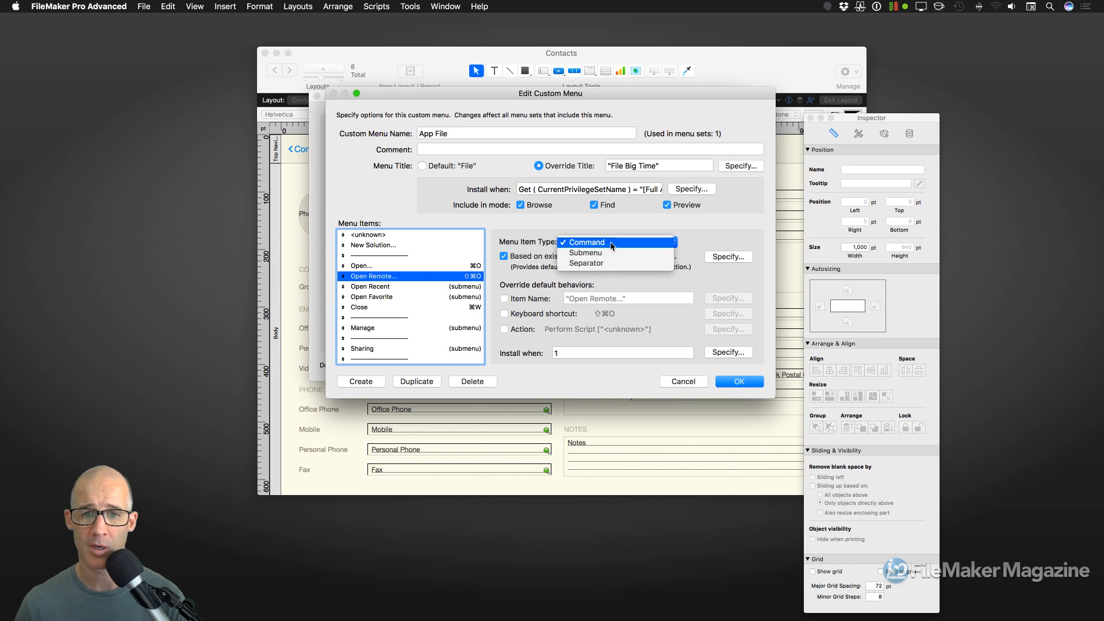
click(604, 246)
- Override the action of the App File menu's Close item to perform the About Scripts... script
click(425, 308)
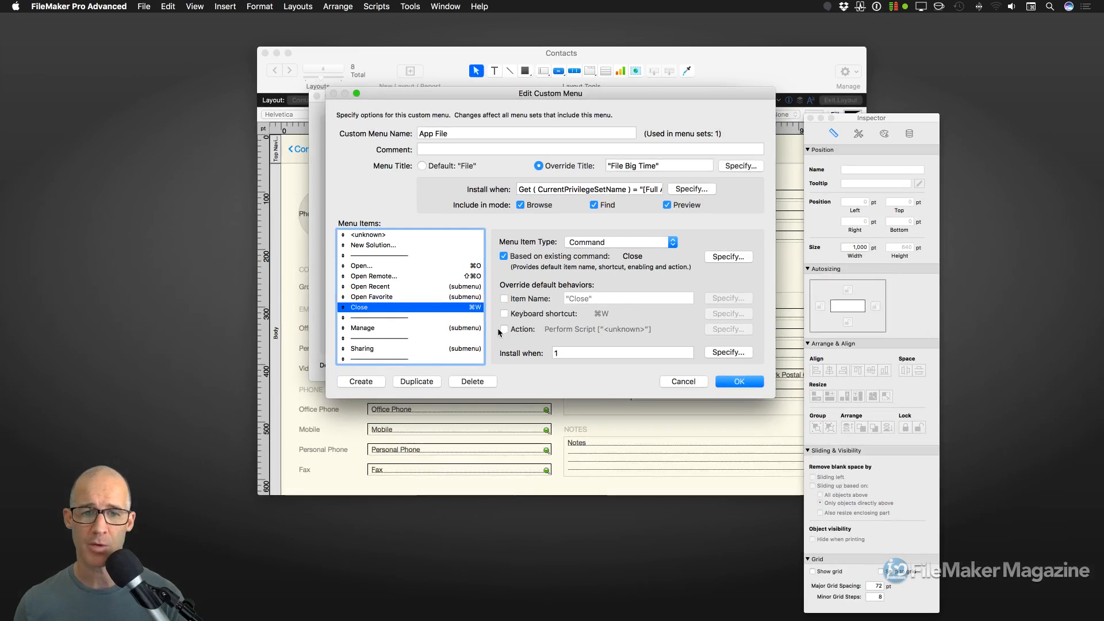
click(448, 390)
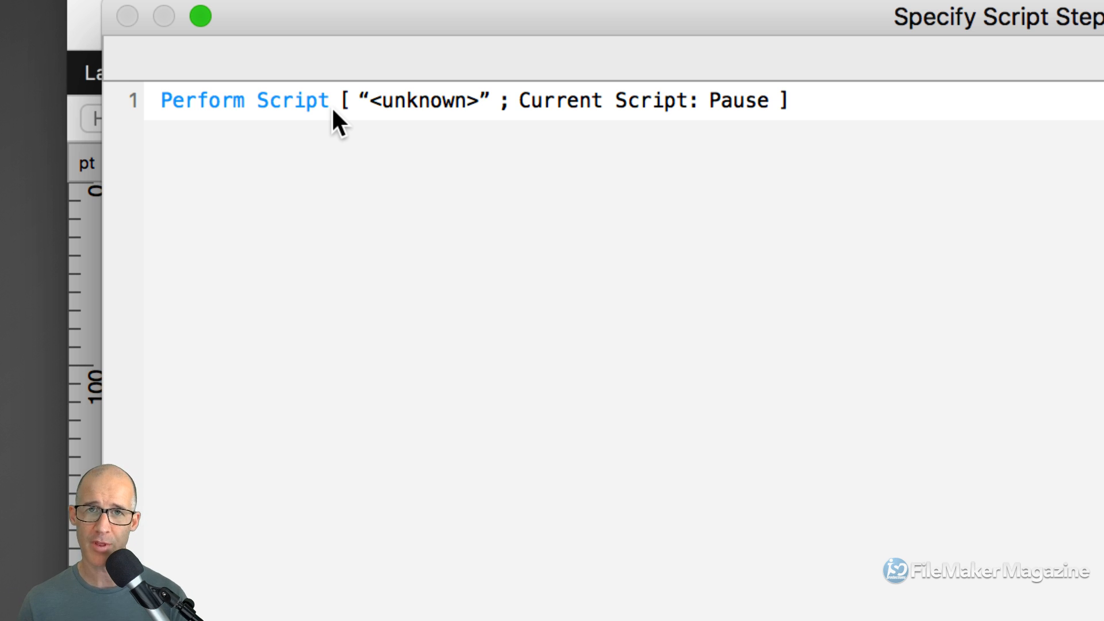
click(417, 102)
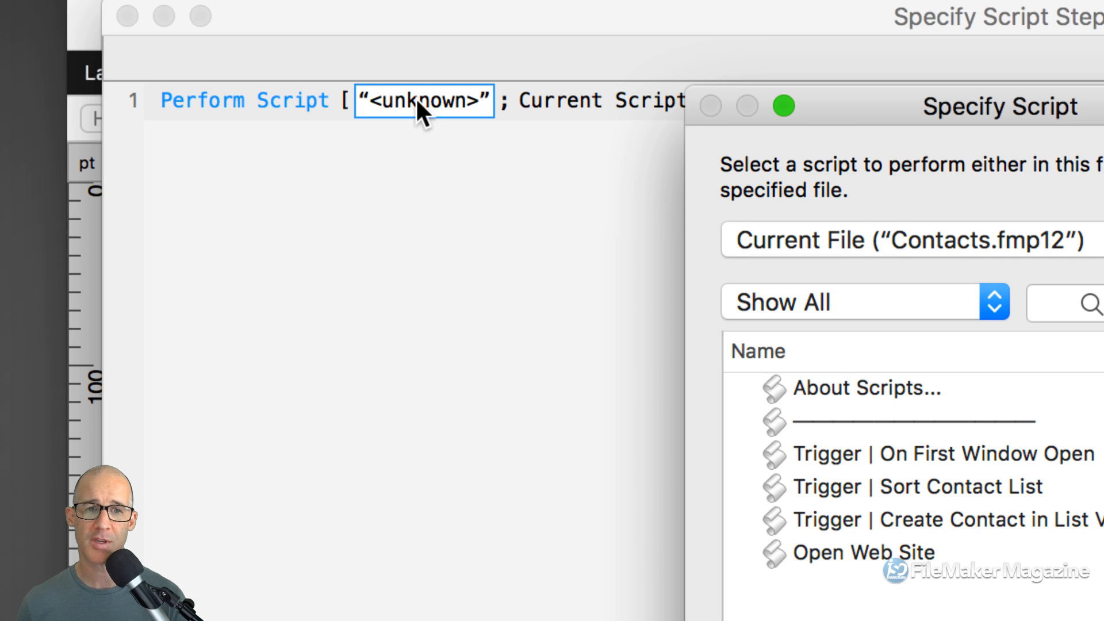
drag(871, 101, 501, 34)
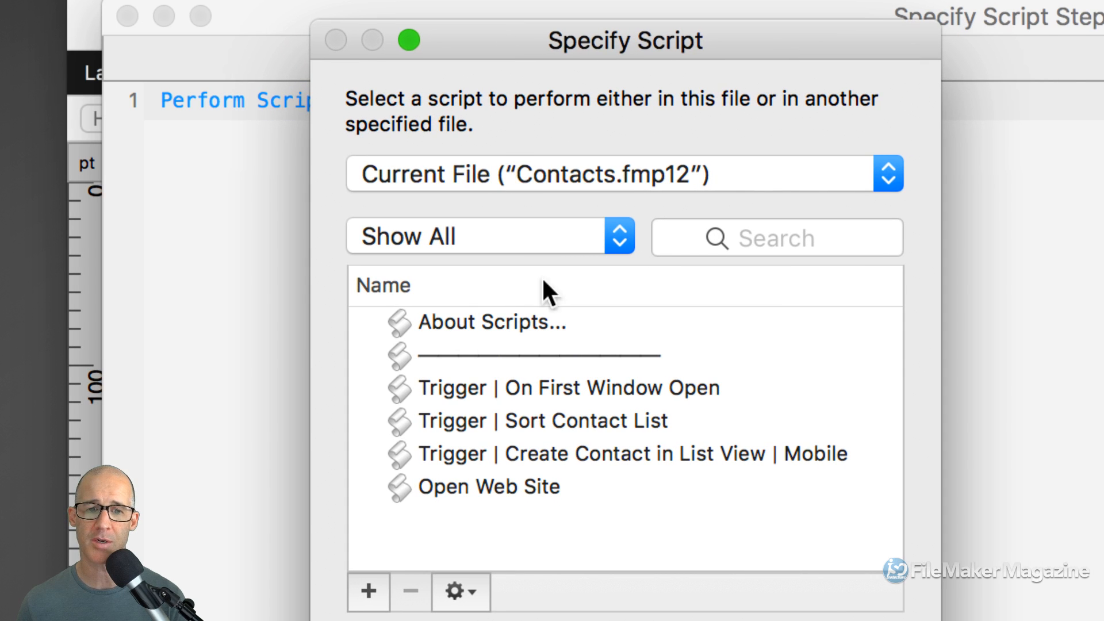
click(524, 325)
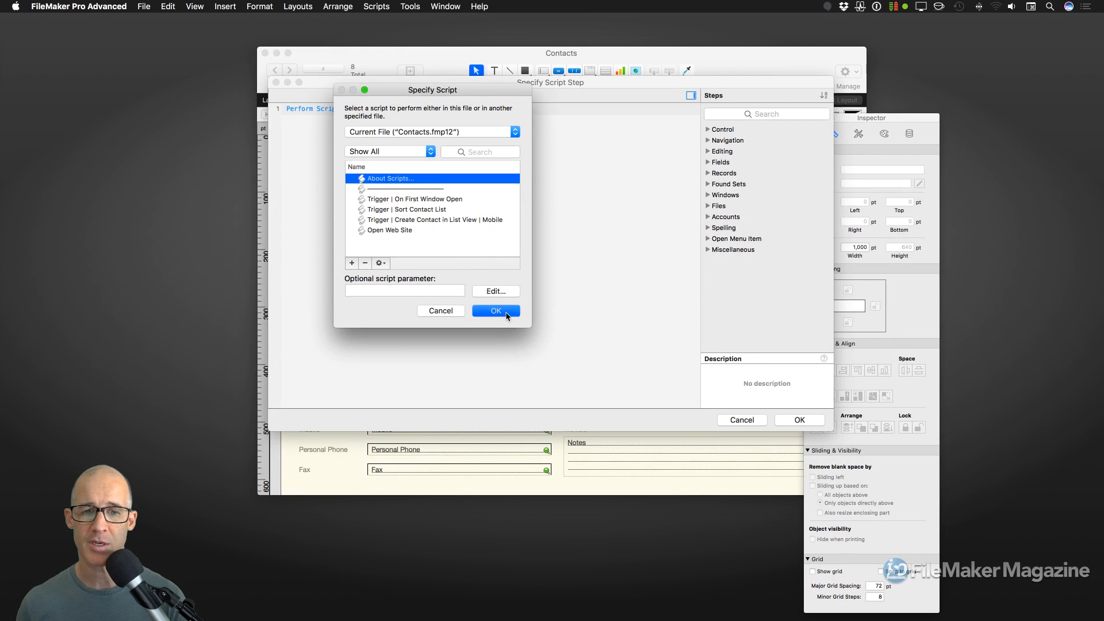
click(506, 311)
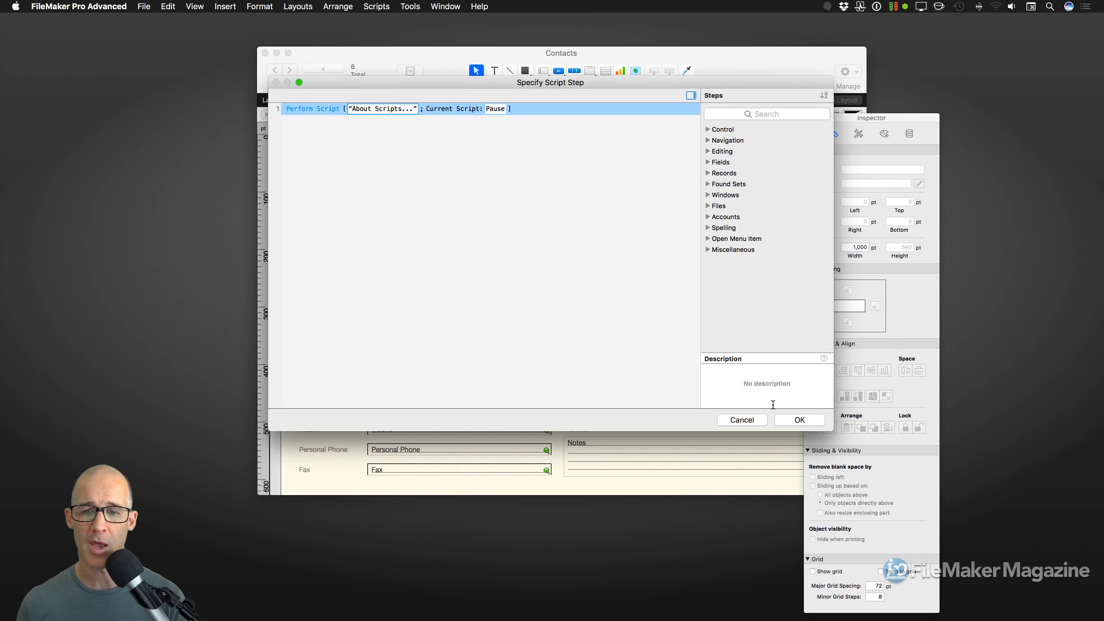
click(799, 419)
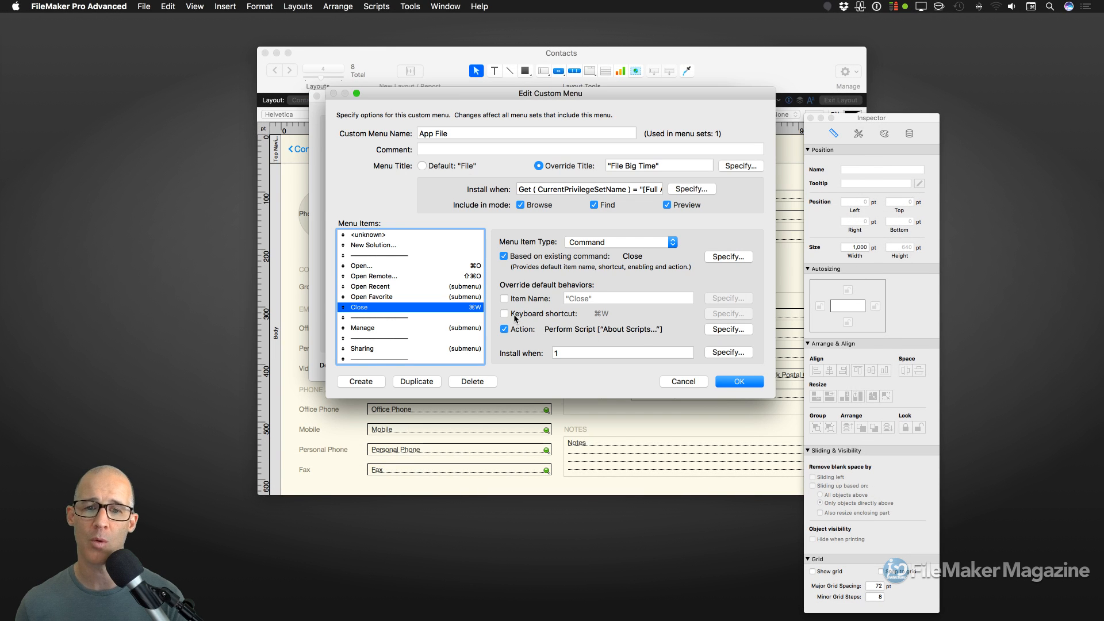
- Detach the Close item from its existing command and override its keyboard shortcut with ⌘W
click(504, 257)
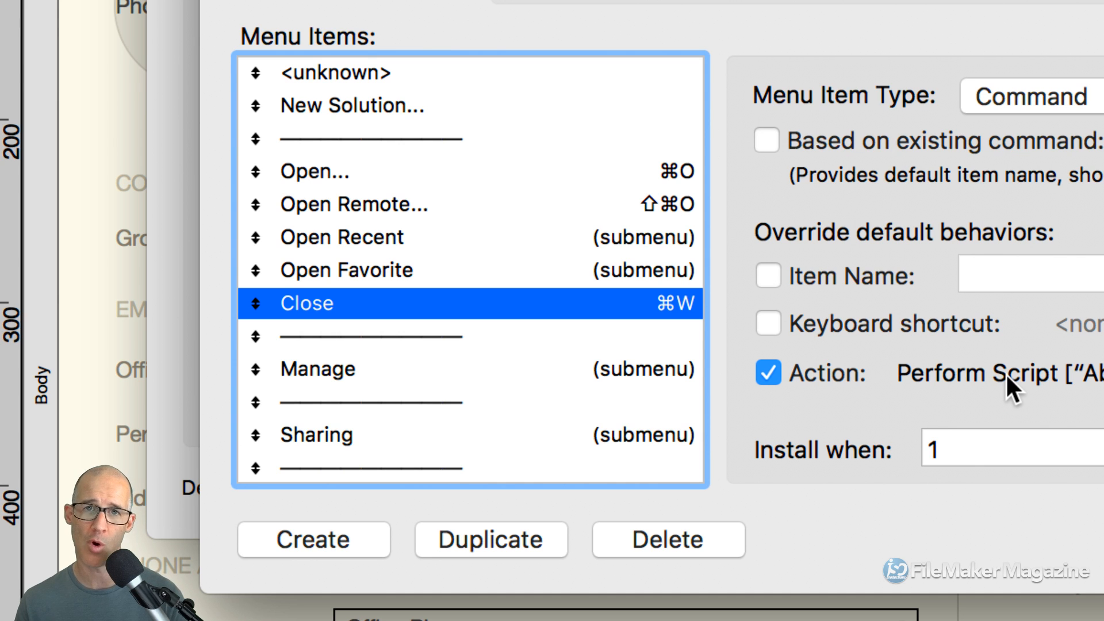
click(828, 325)
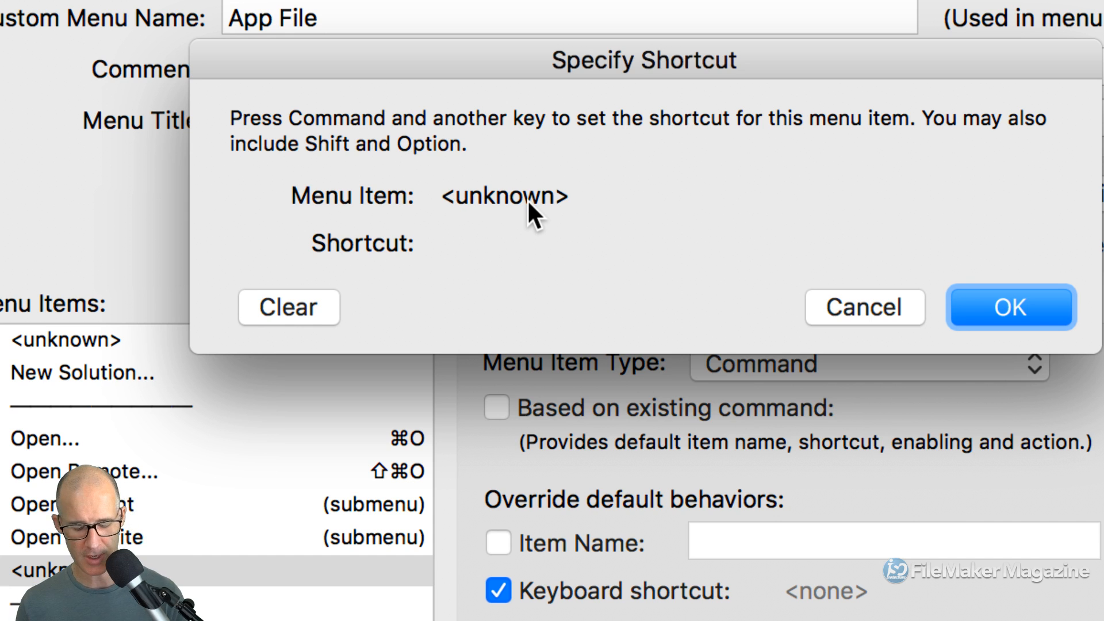
key(super+w)
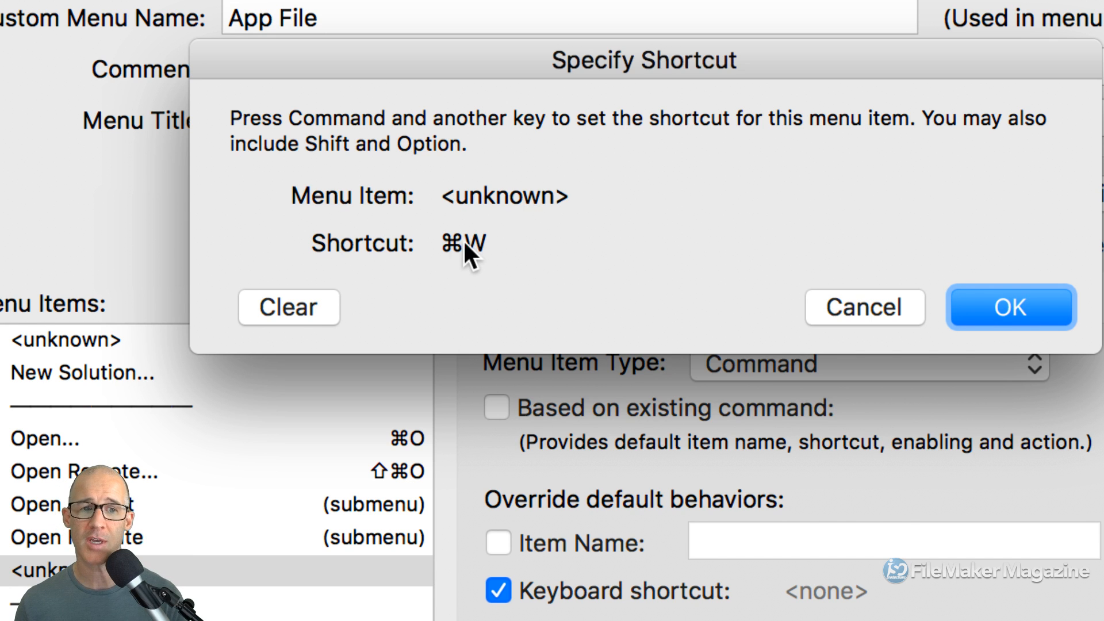
click(971, 305)
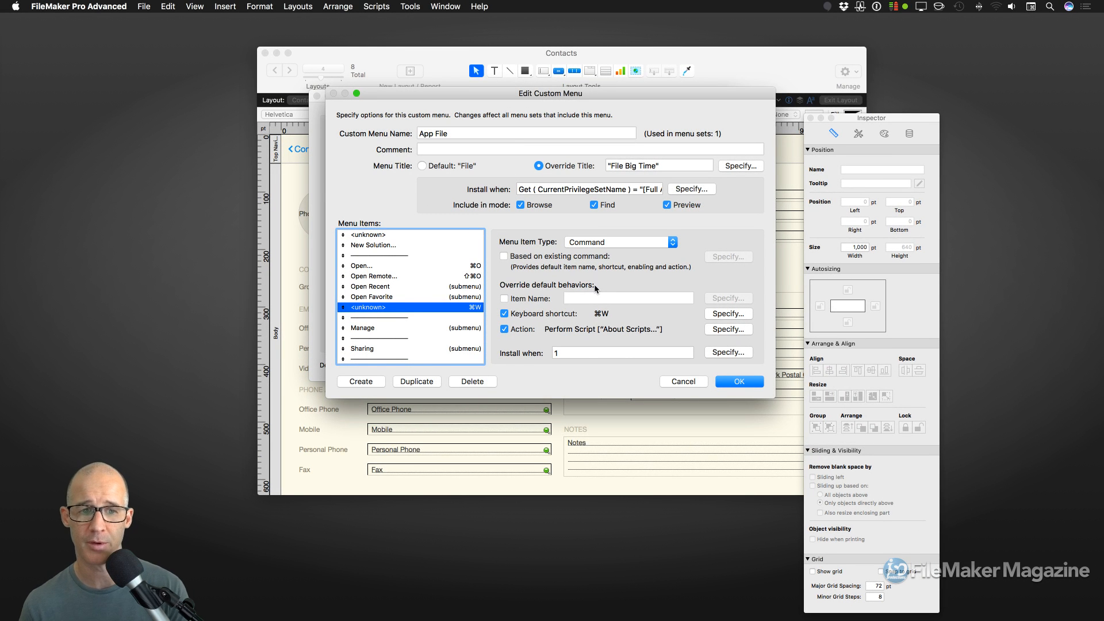
- Base the ⌘W menu item on the existing Close command from the File menu
click(505, 256)
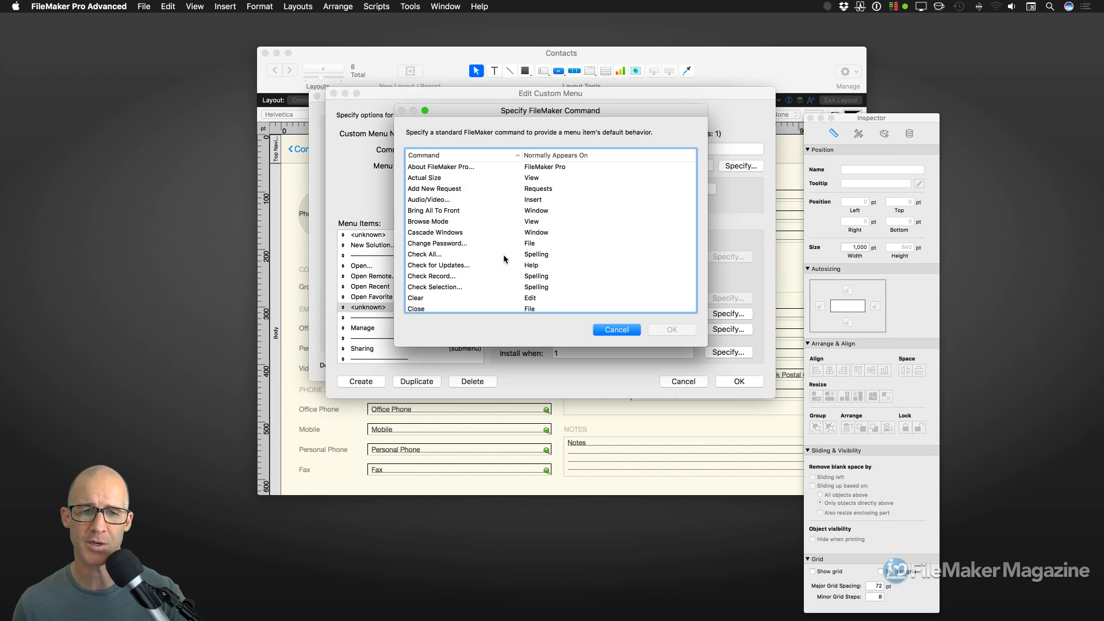
scroll(506, 259, down, 3)
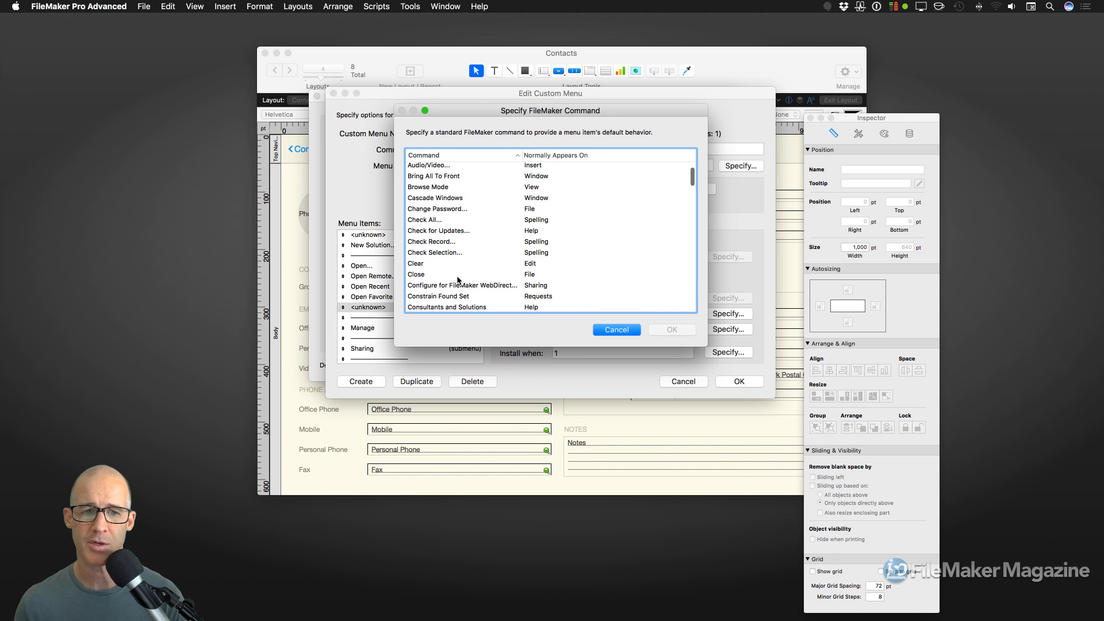
scroll(459, 280, down, 1)
click(458, 279)
click(447, 257)
click(450, 264)
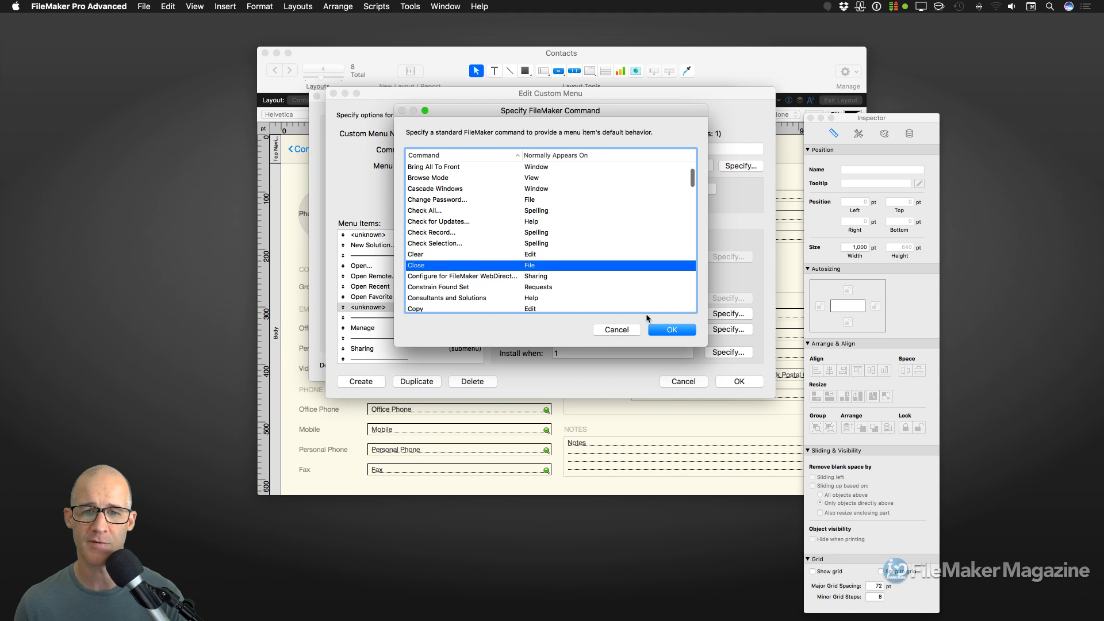
click(680, 332)
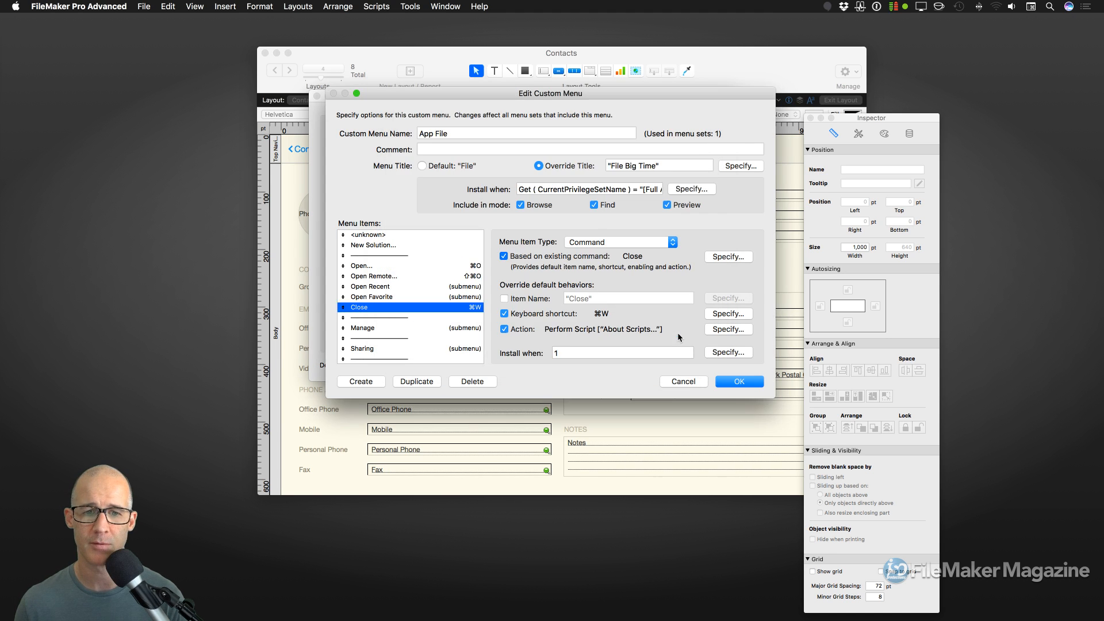
- Detach the item from its existing command, override its name with Close, and discard the App File menu edits
click(504, 256)
click(504, 298)
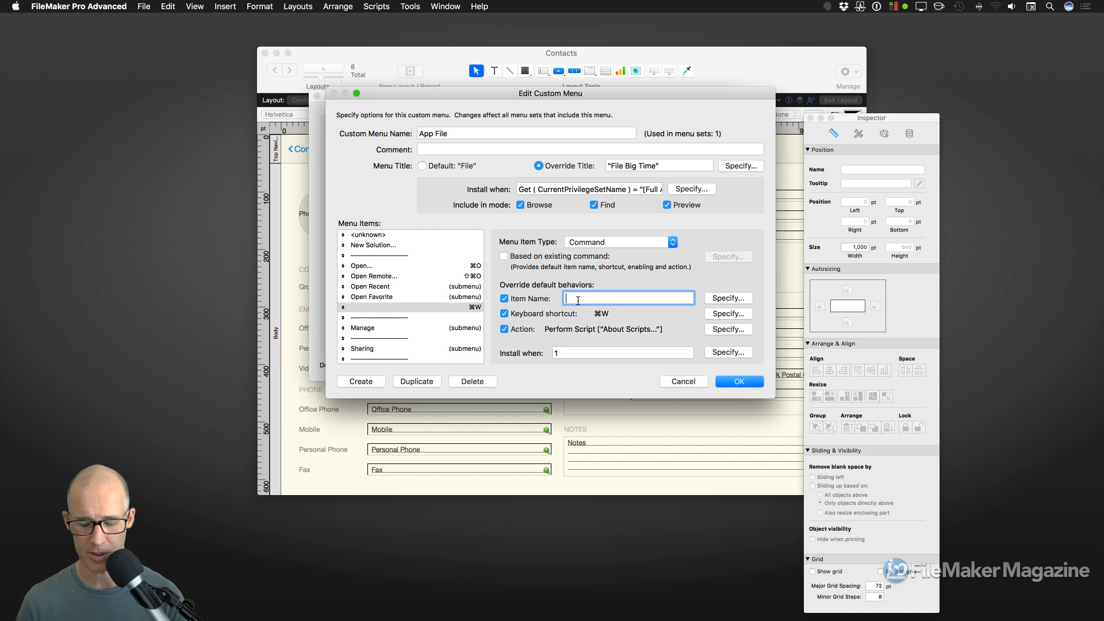
text(Clos)
key(BackSpace)
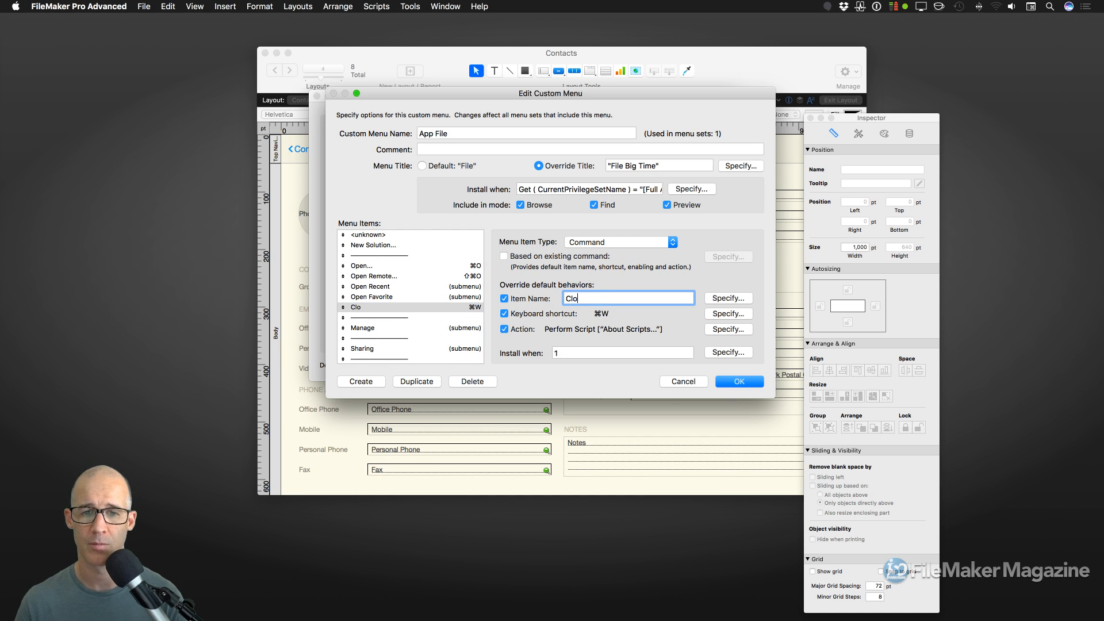
text(se)
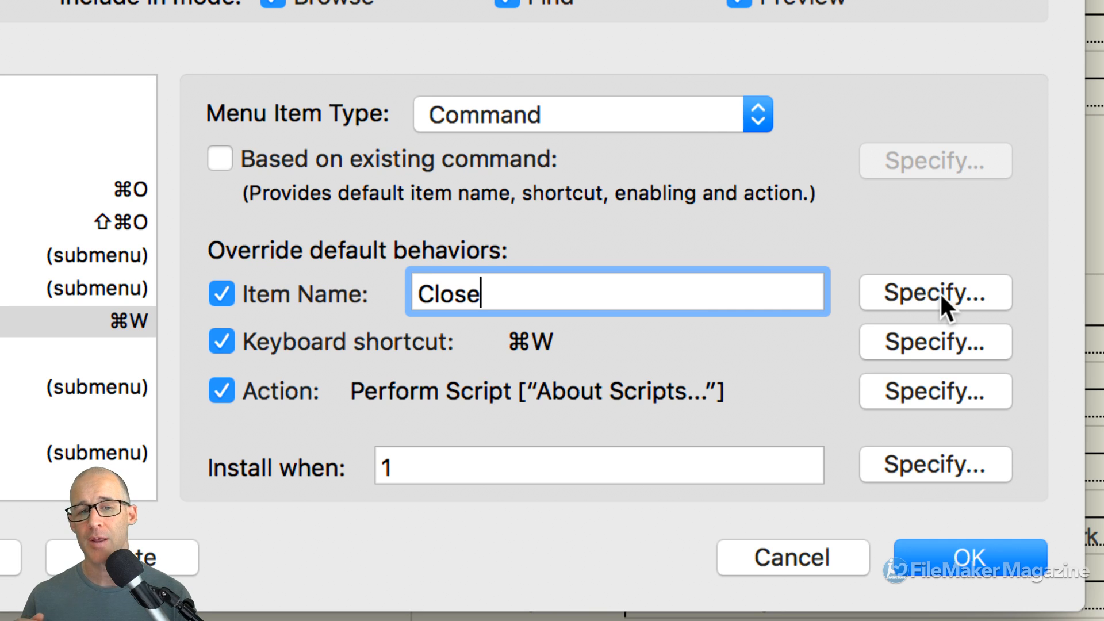
drag(491, 298, 420, 295)
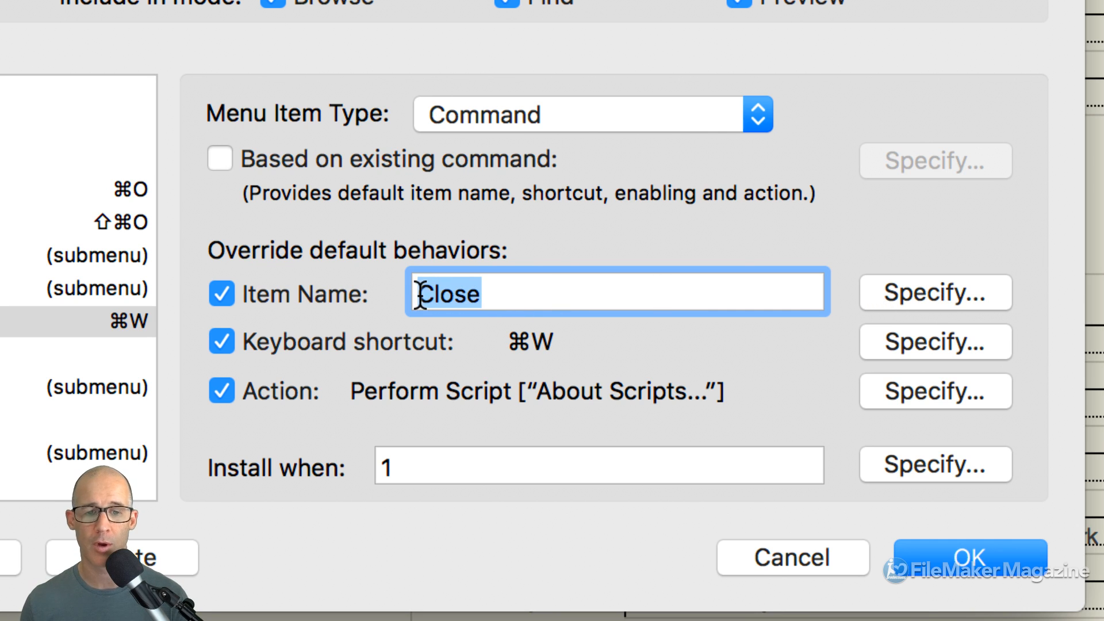
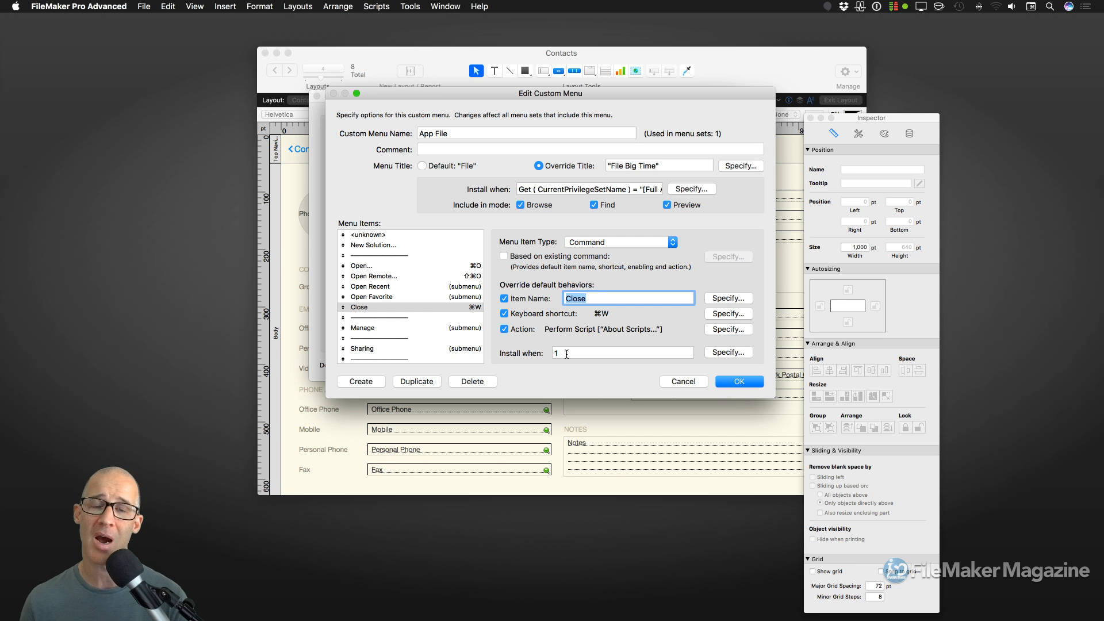
click(691, 383)
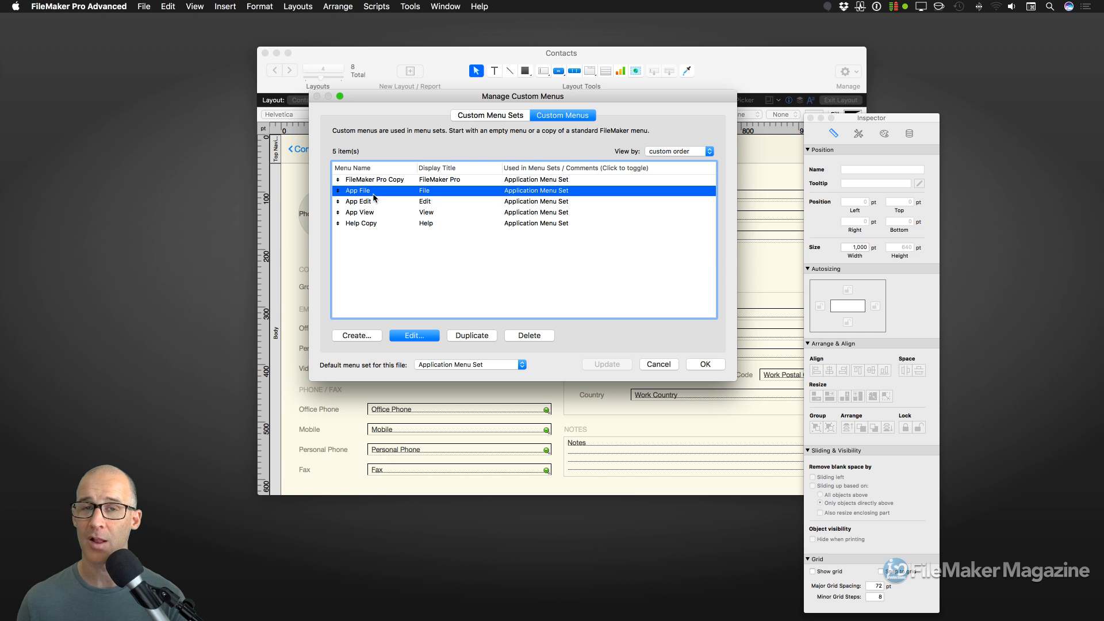
- Keep Application Menu Set as the file's default, accept the custom menus, and return to Browse mode with the layout changes saved
click(463, 366)
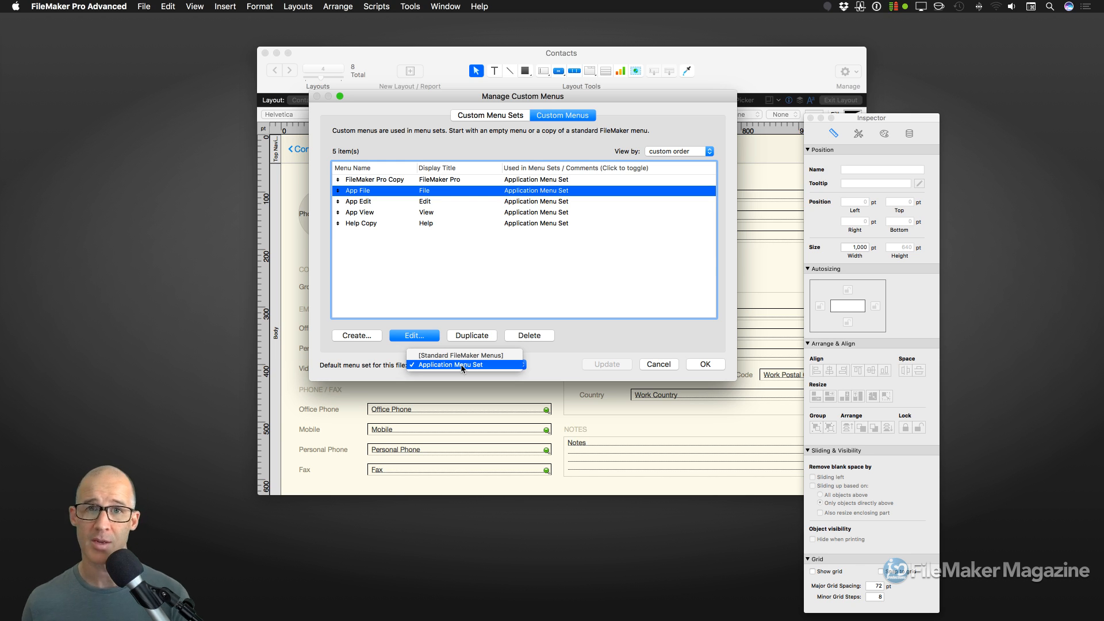
click(706, 366)
click(705, 364)
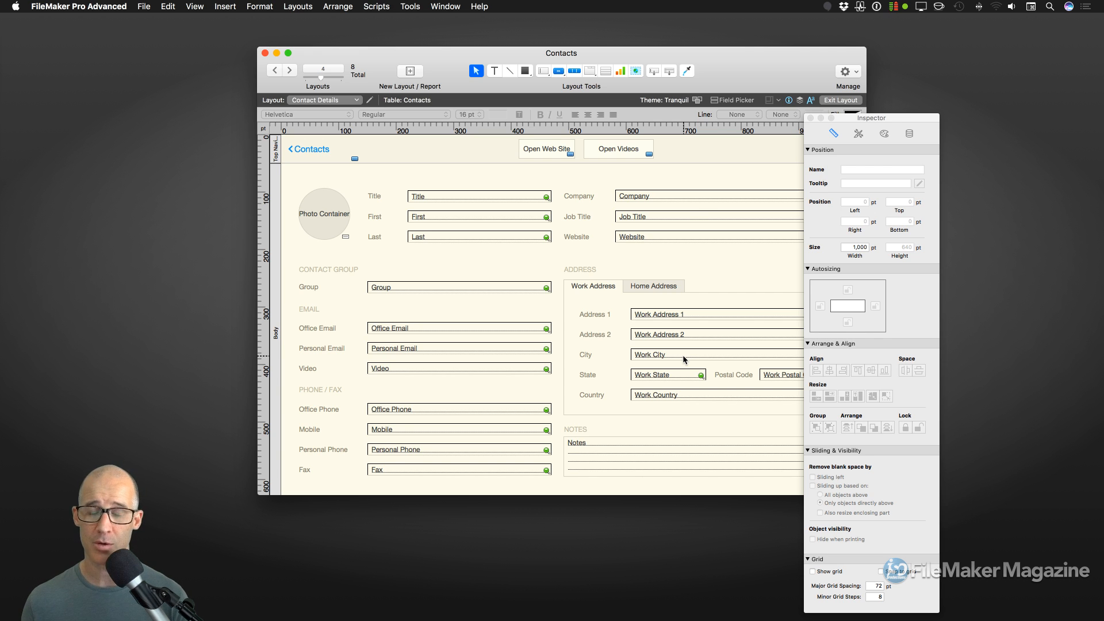
key(super+b)
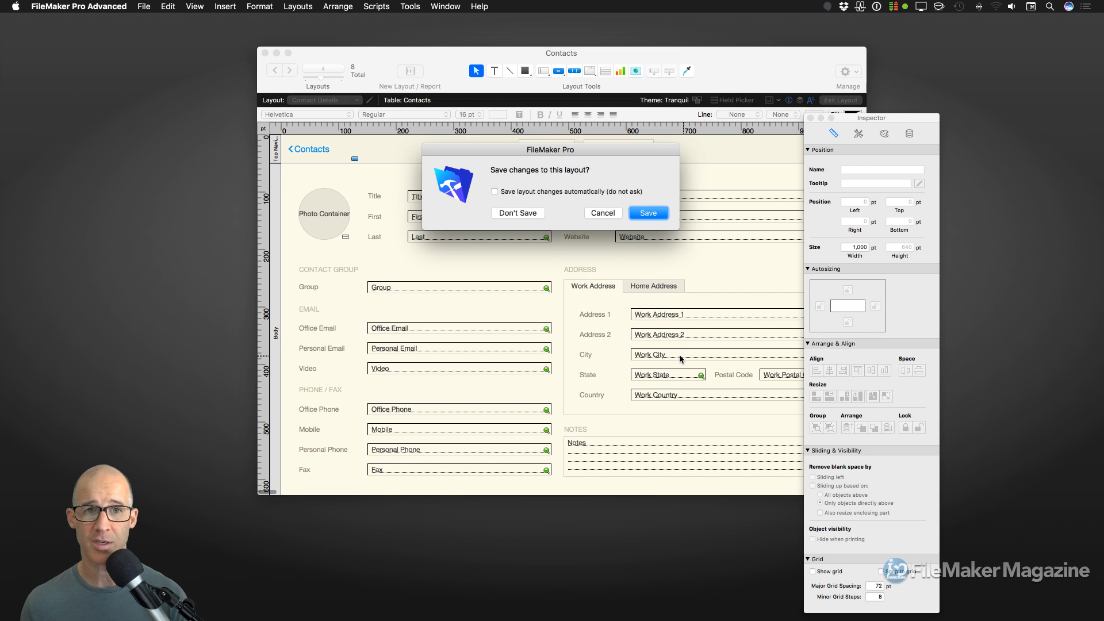
click(648, 214)
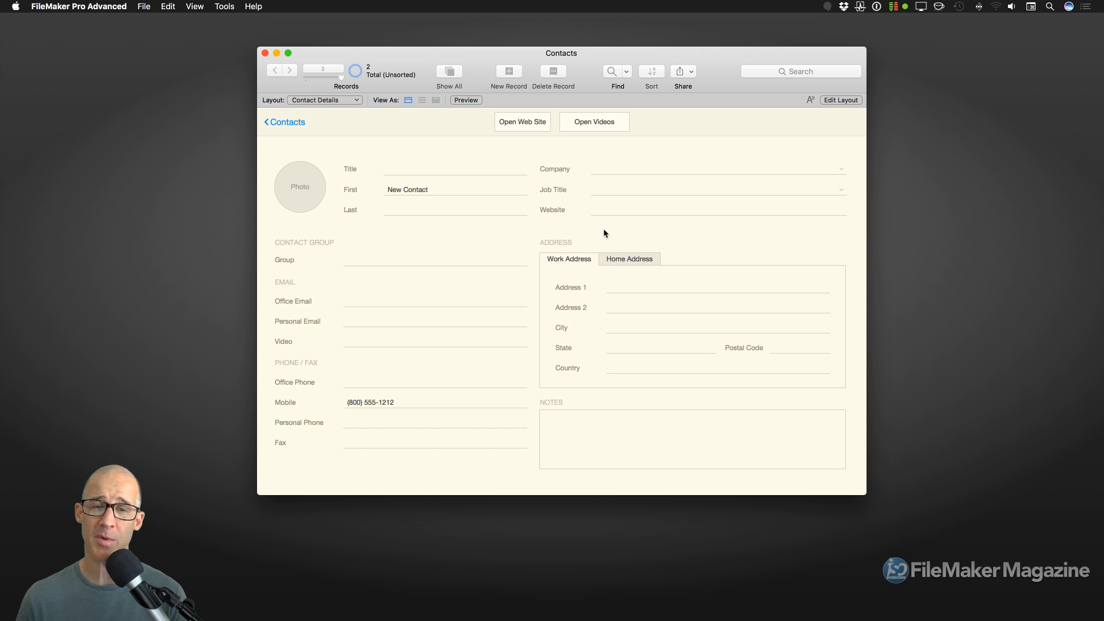
- Switch the active custom menu set to [Standard FileMaker Menus]
click(224, 6)
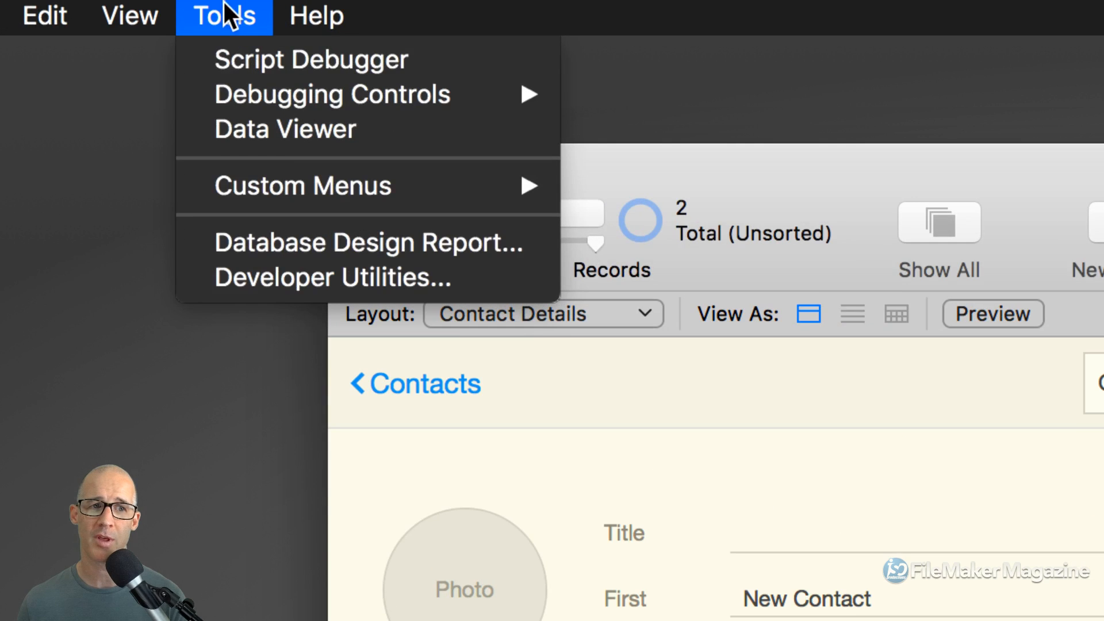
mouse_move(297, 189)
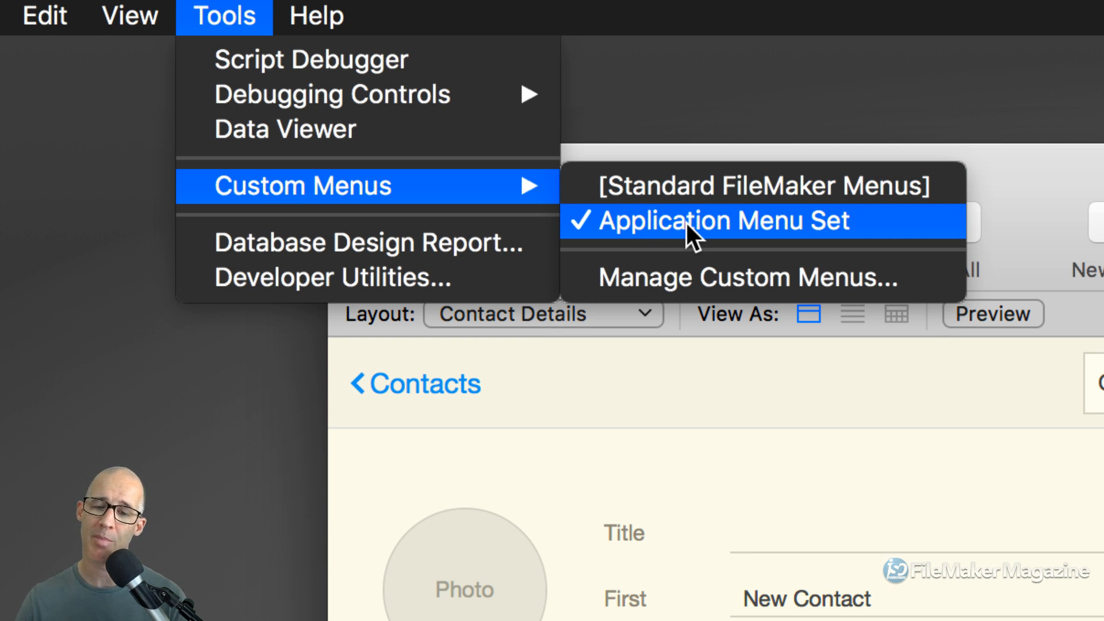
click(703, 188)
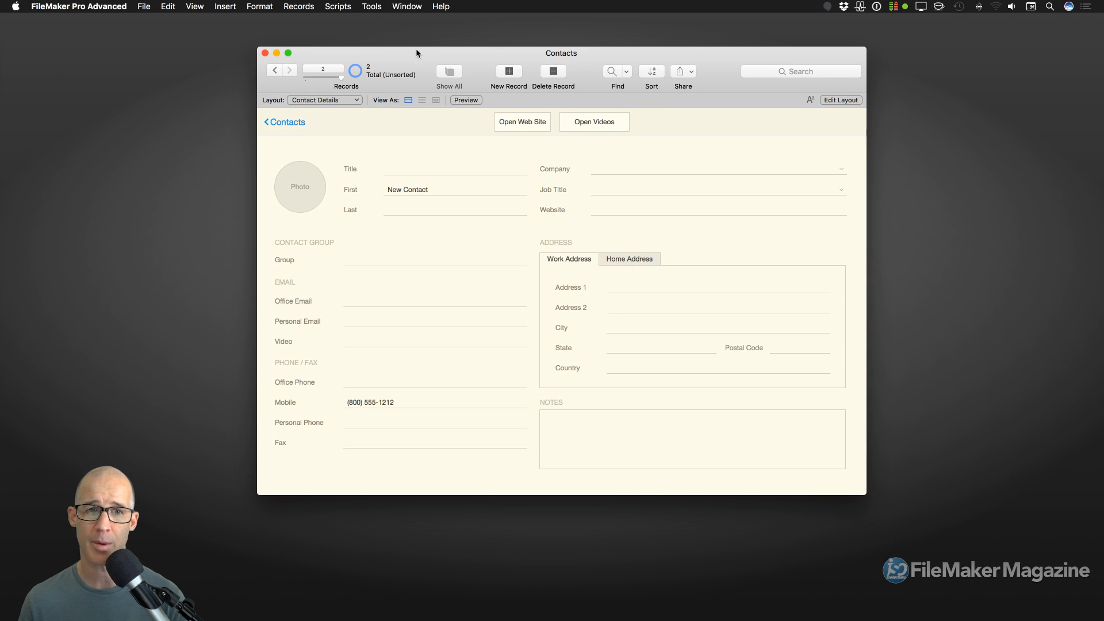
drag(415, 49, 415, 48)
- Open the Script Workspace and create a new script named Toggle Menu
click(144, 6)
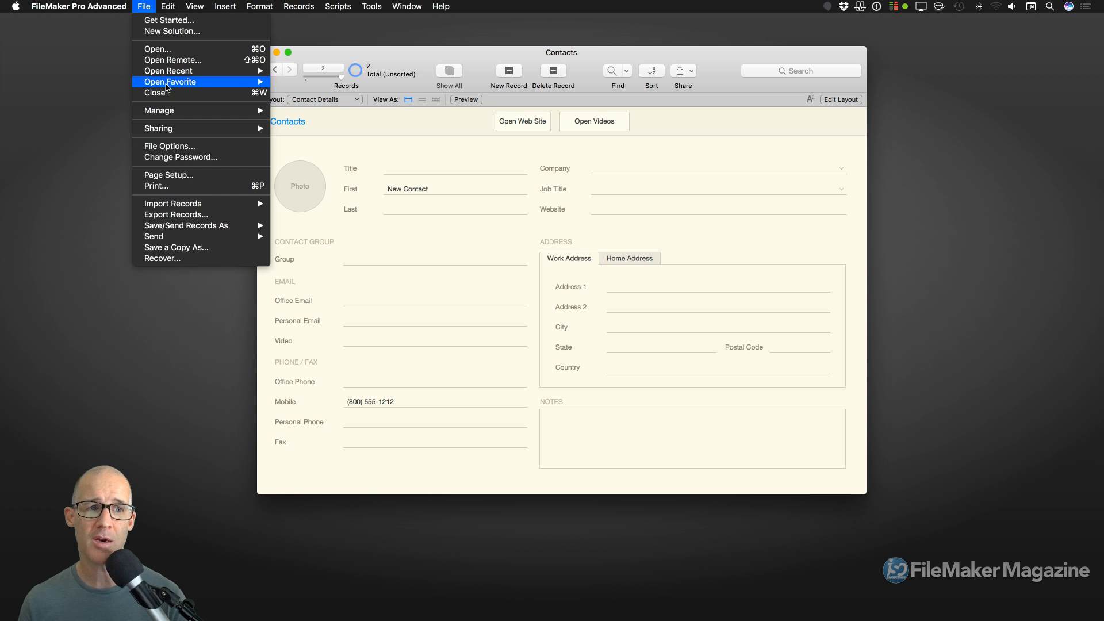
mouse_move(167, 110)
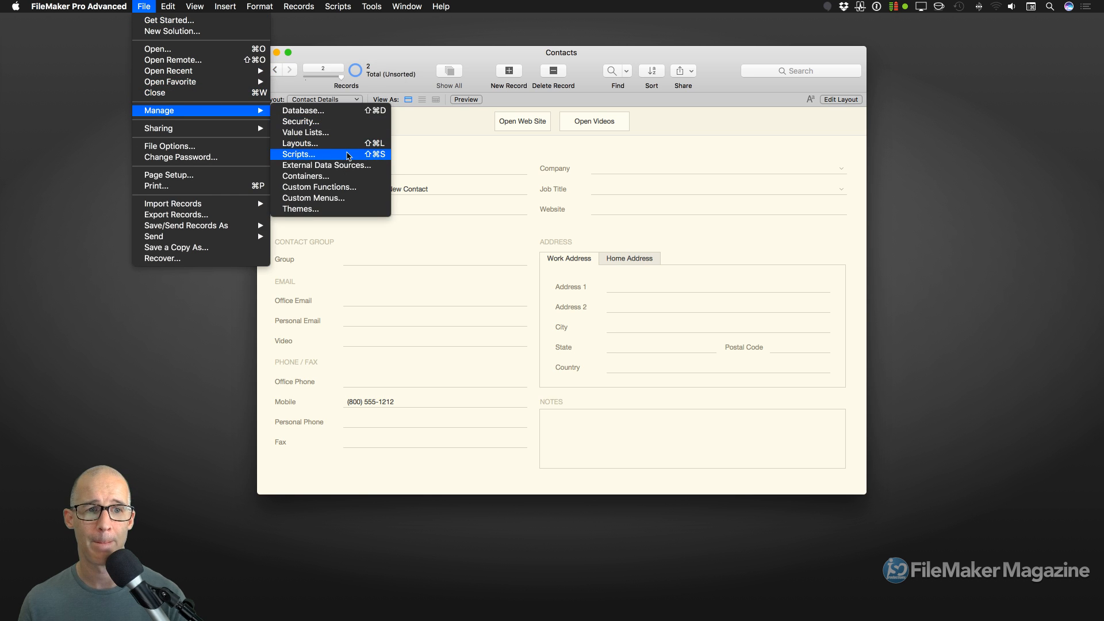
click(347, 153)
drag(616, 92, 699, 110)
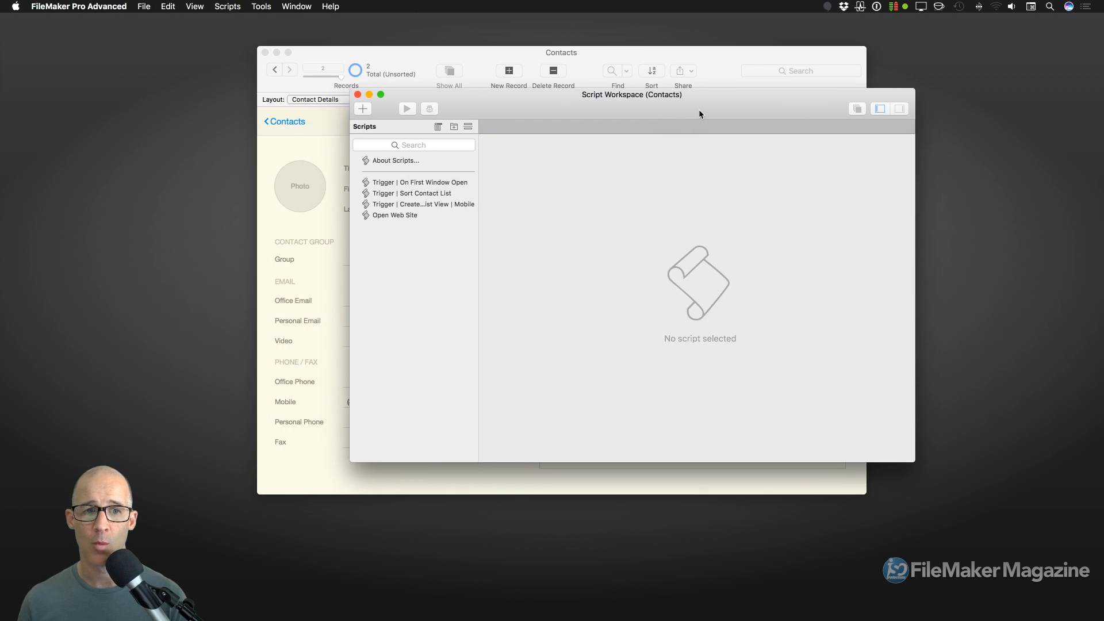
click(365, 110)
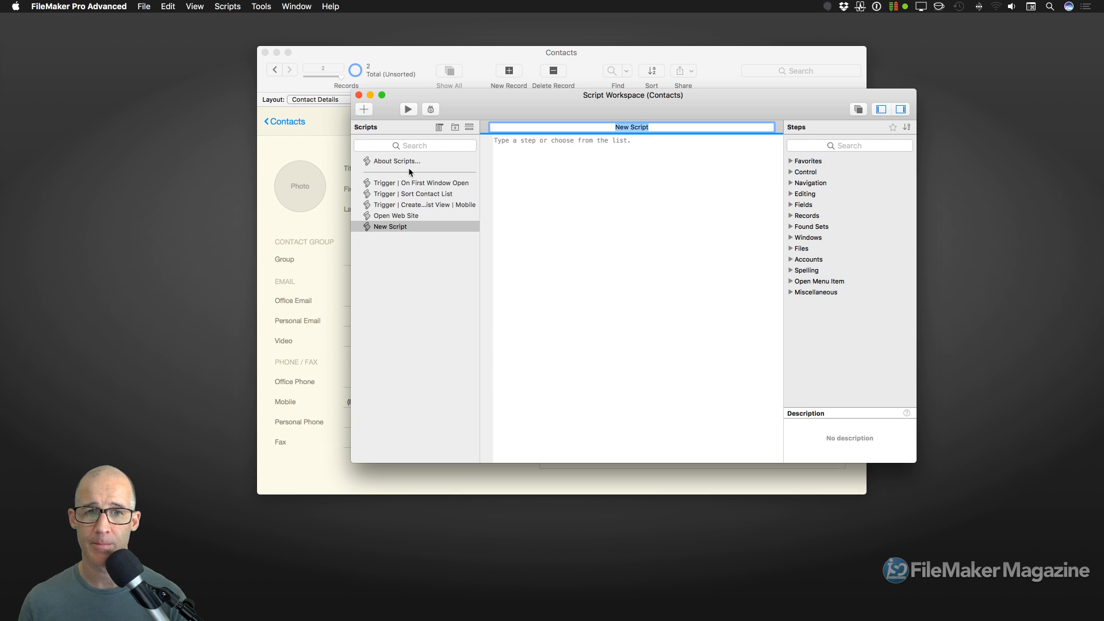
text(Toggle )
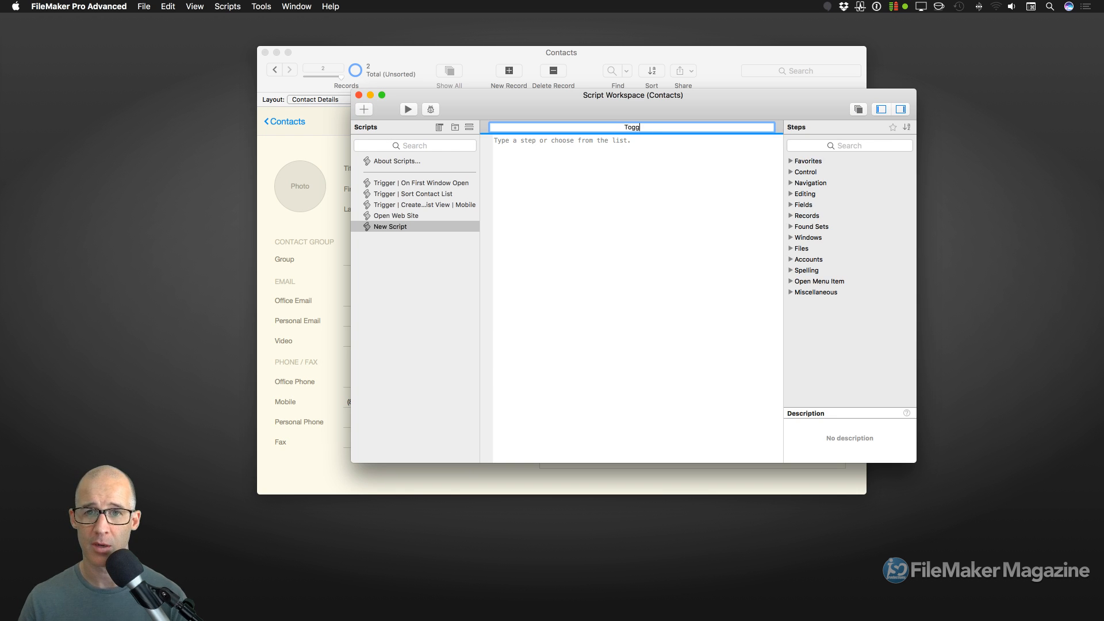
text(Menu)
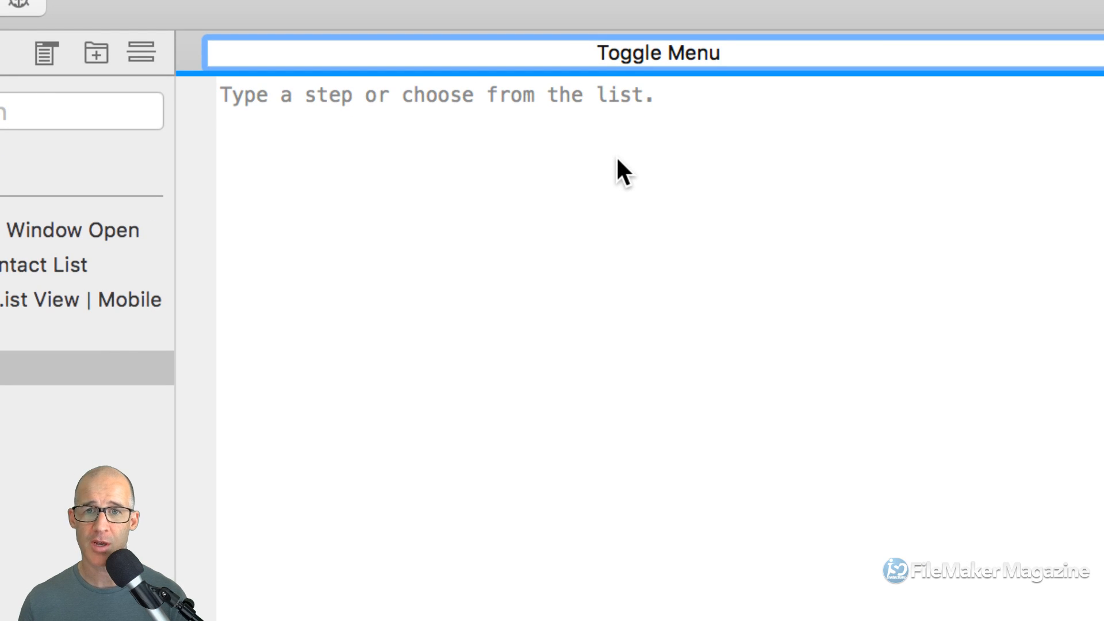
key(Return)
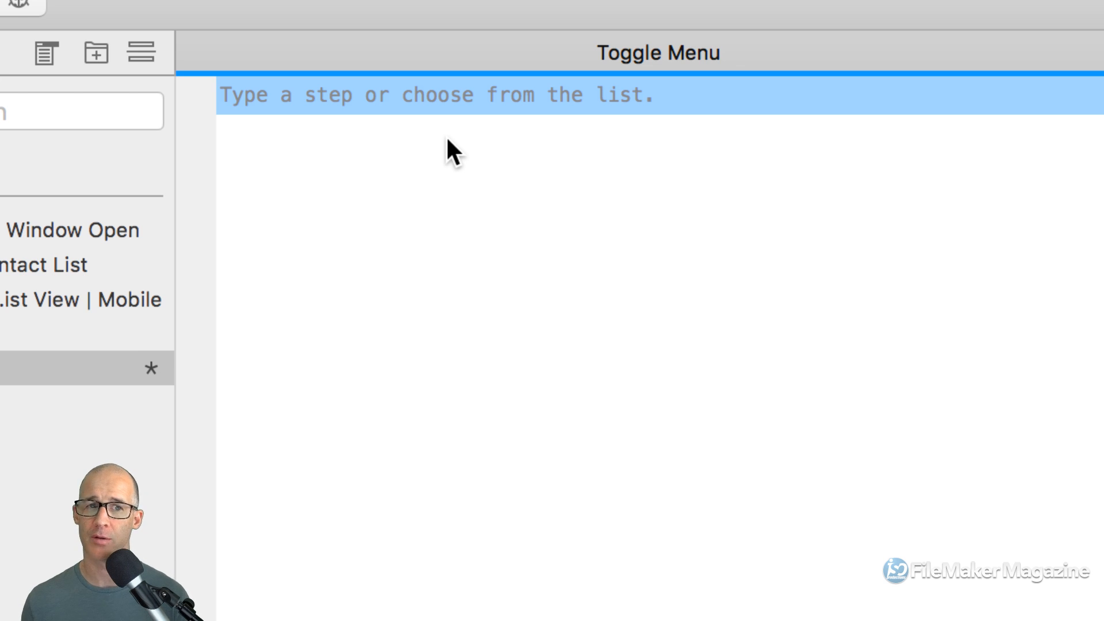
- Add an Install Menu Set step to the Toggle Menu script using [Standard FileMaker Menus] with Use as file default set to On
text(instal)
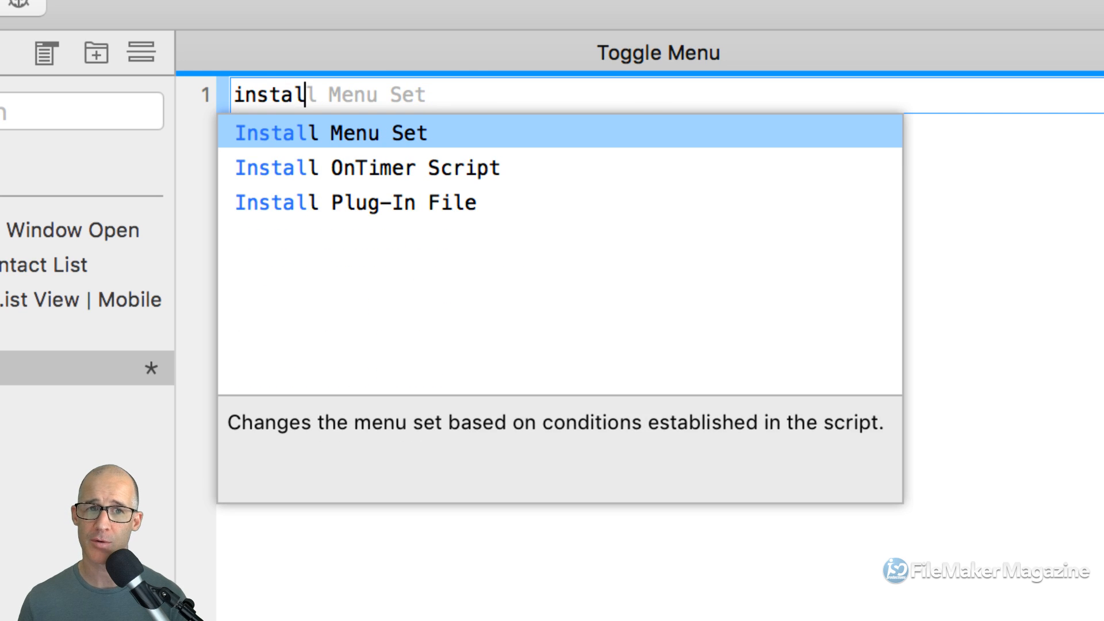
key(Return)
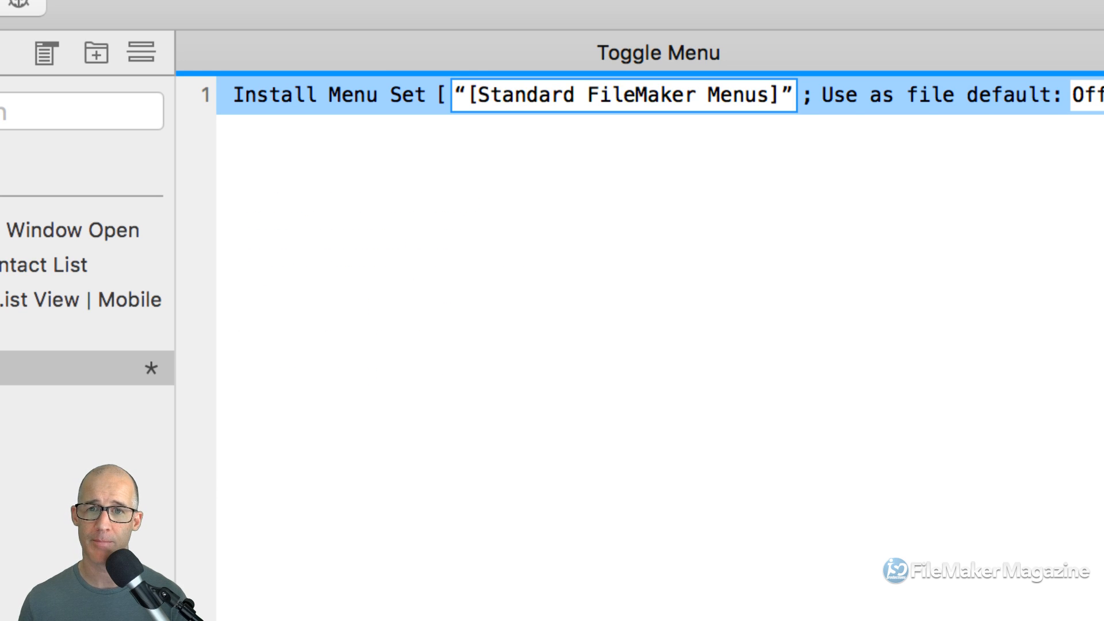
click(591, 95)
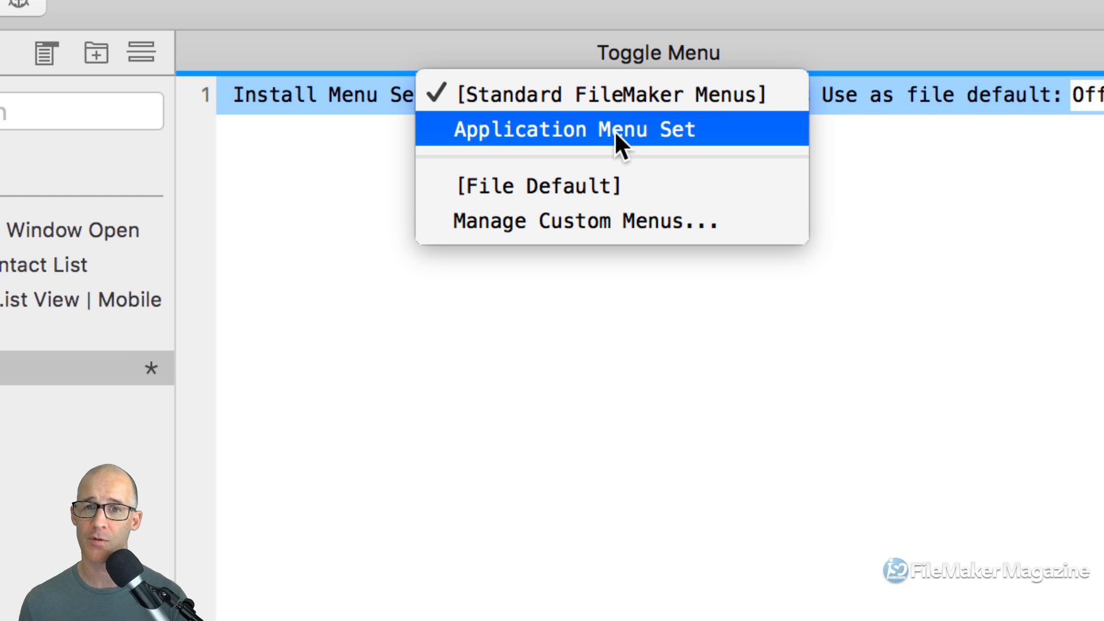
click(631, 99)
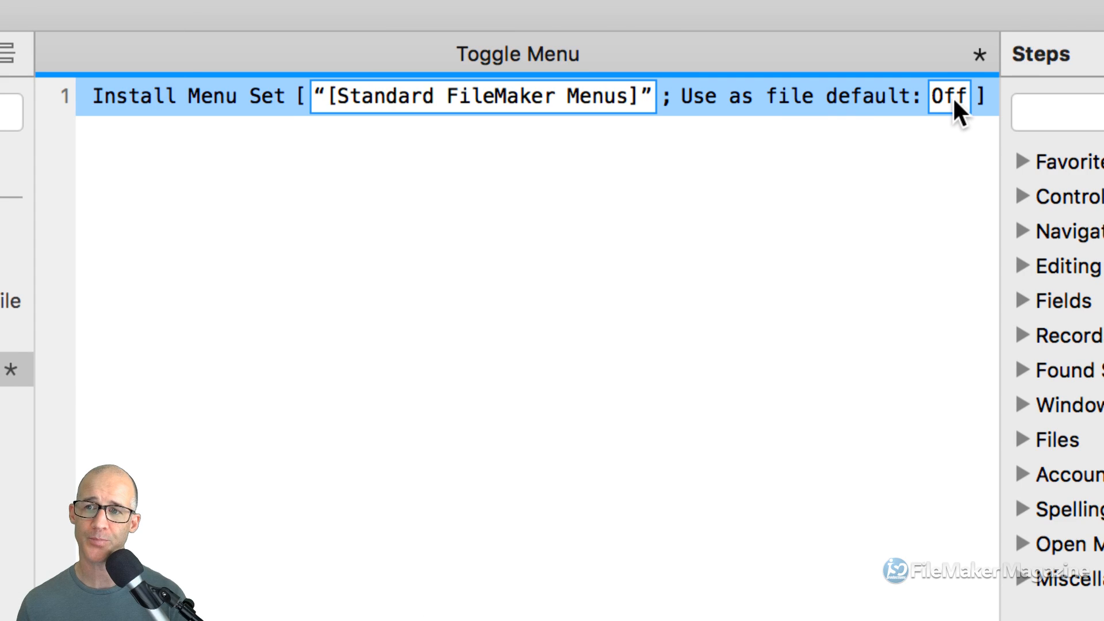
click(952, 96)
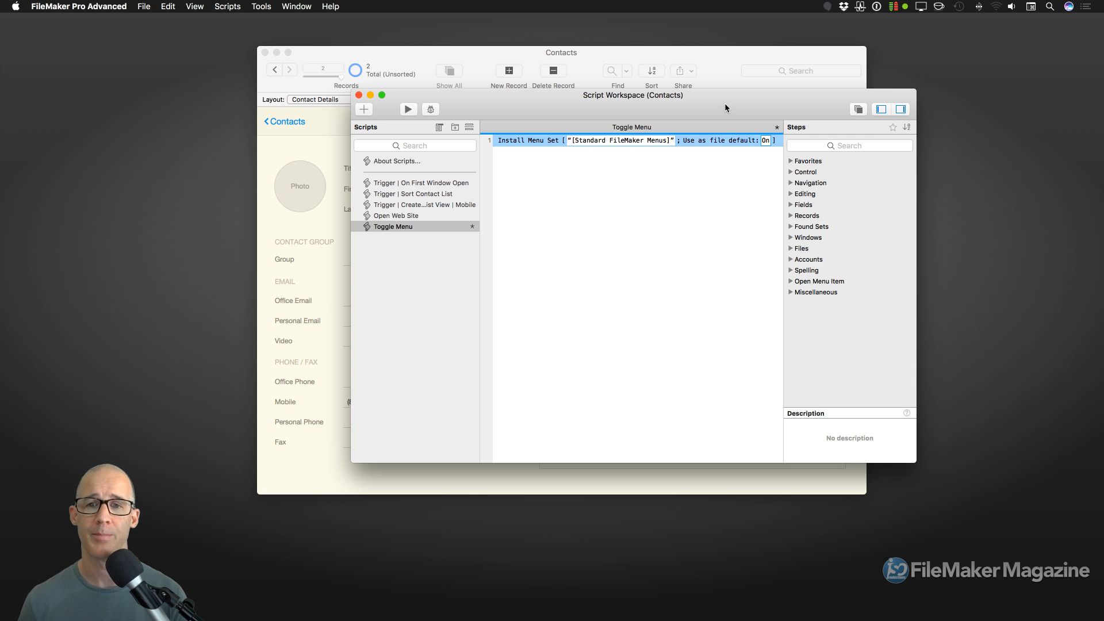
drag(724, 103, 751, 110)
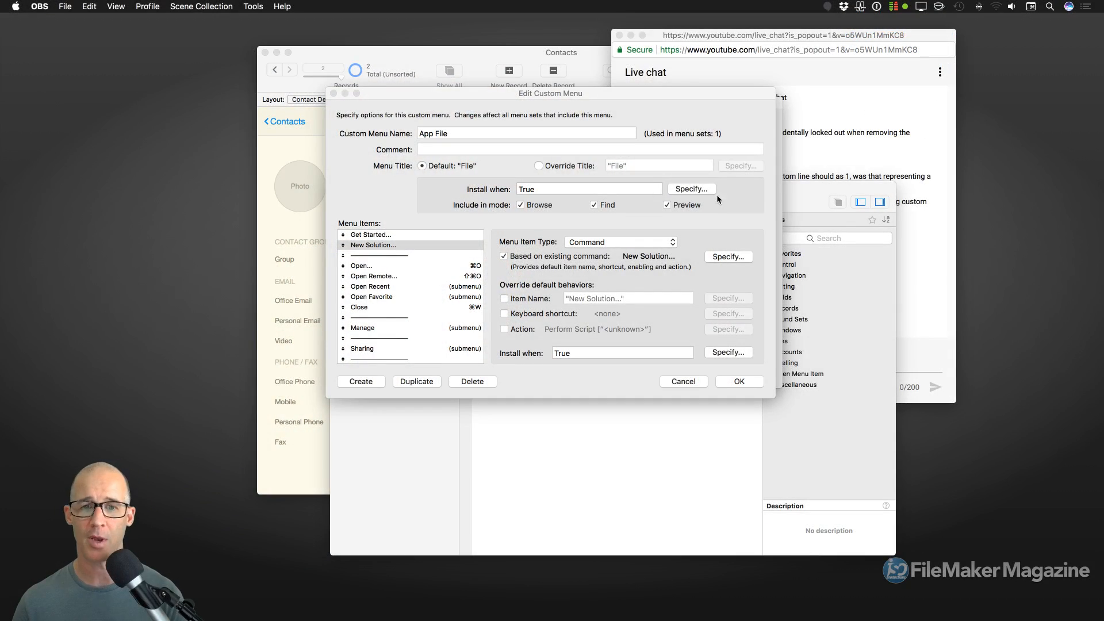
- Accept the App File menu's settings and cancel out of managing custom menus
click(594, 119)
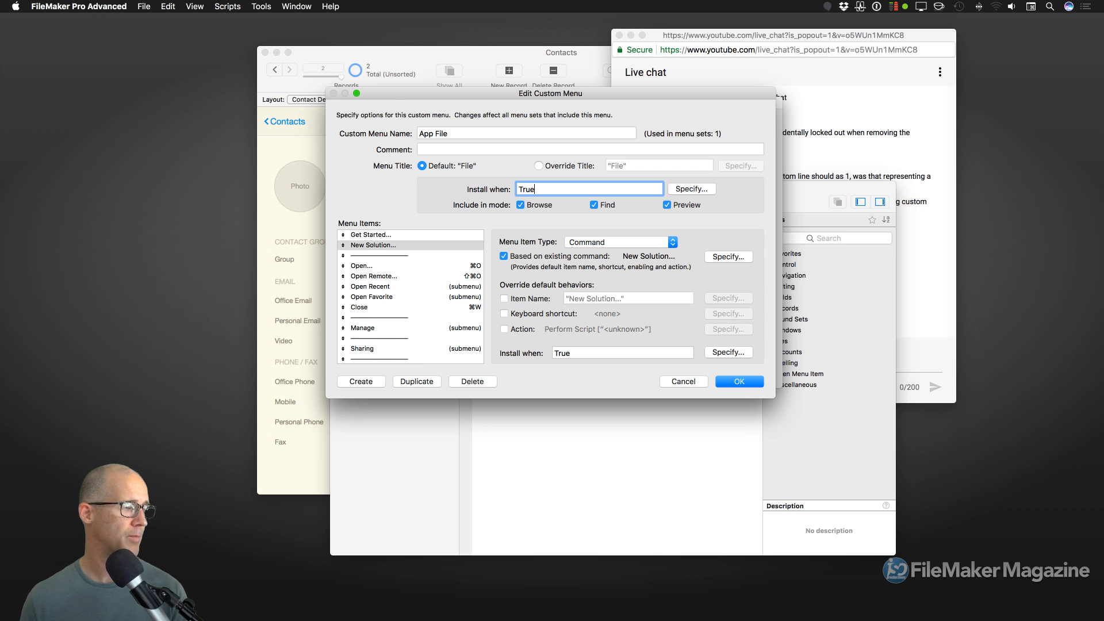
click(759, 382)
click(707, 372)
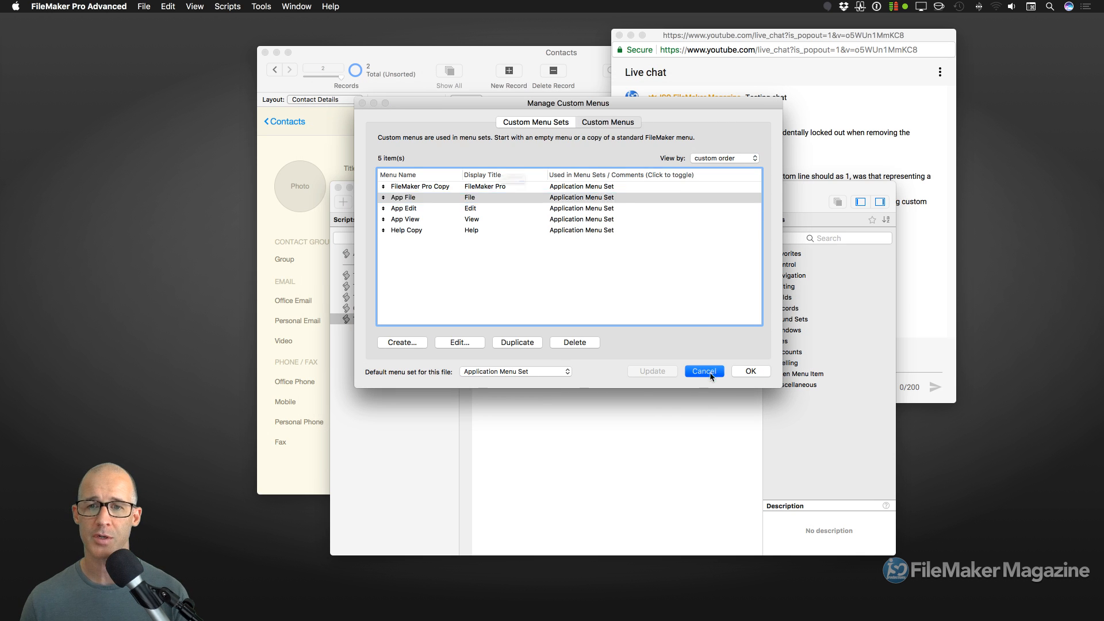
- Move the Script Workspace window clear of the live chat and switch to Chrome to read the viewers' questions
click(598, 205)
drag(697, 194, 398, 146)
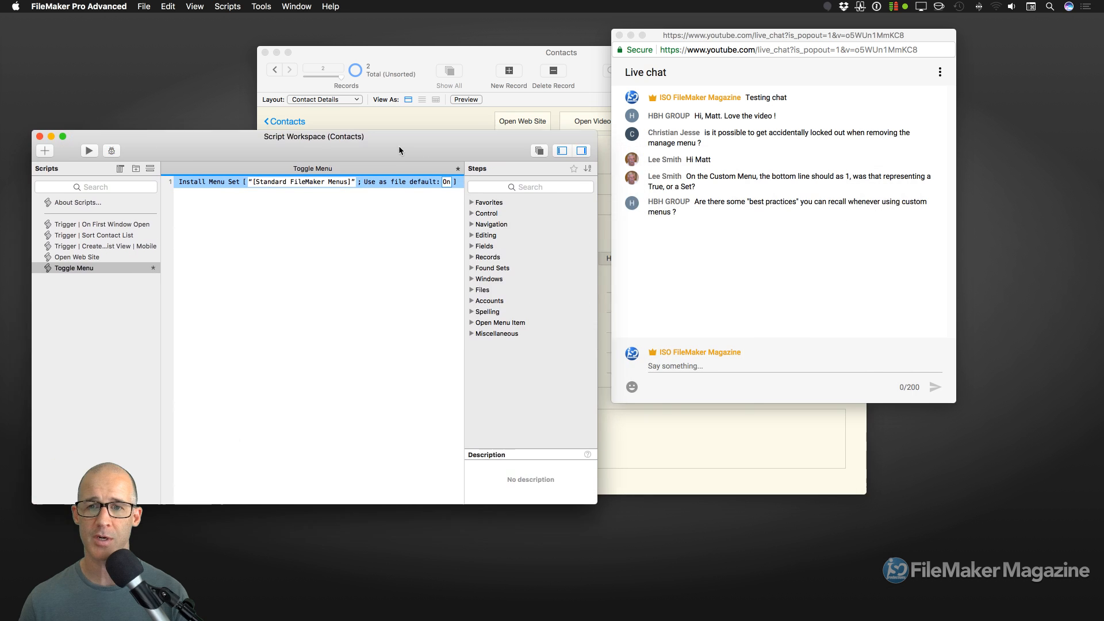
click(725, 217)
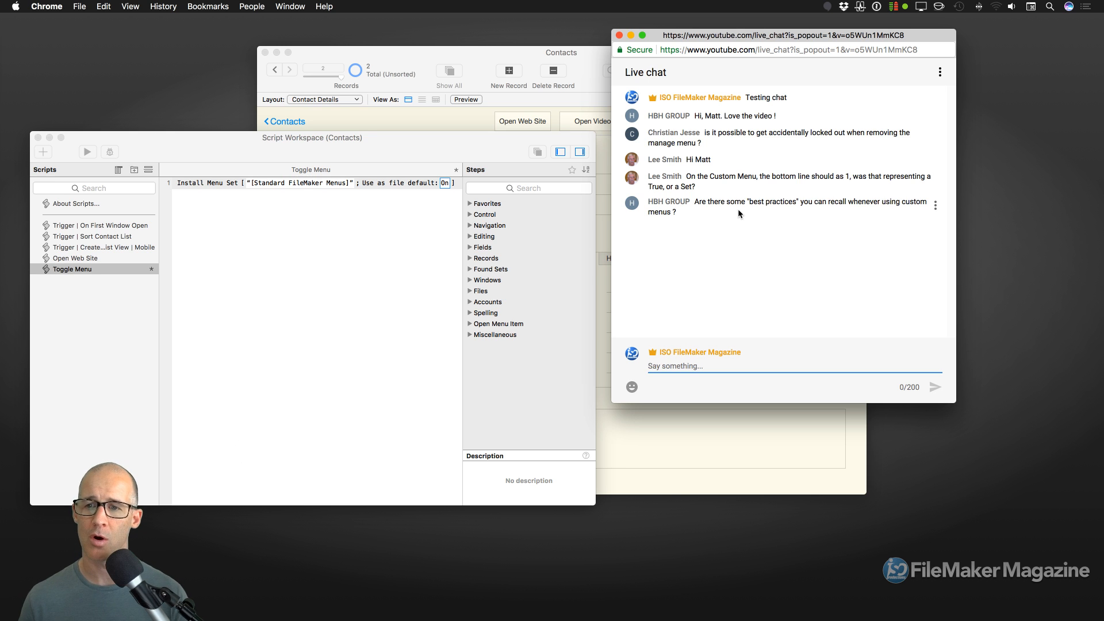
- Return to FileMaker Pro Advanced, move the Script Workspace back over the Contacts window, and make the Contacts window active
click(403, 143)
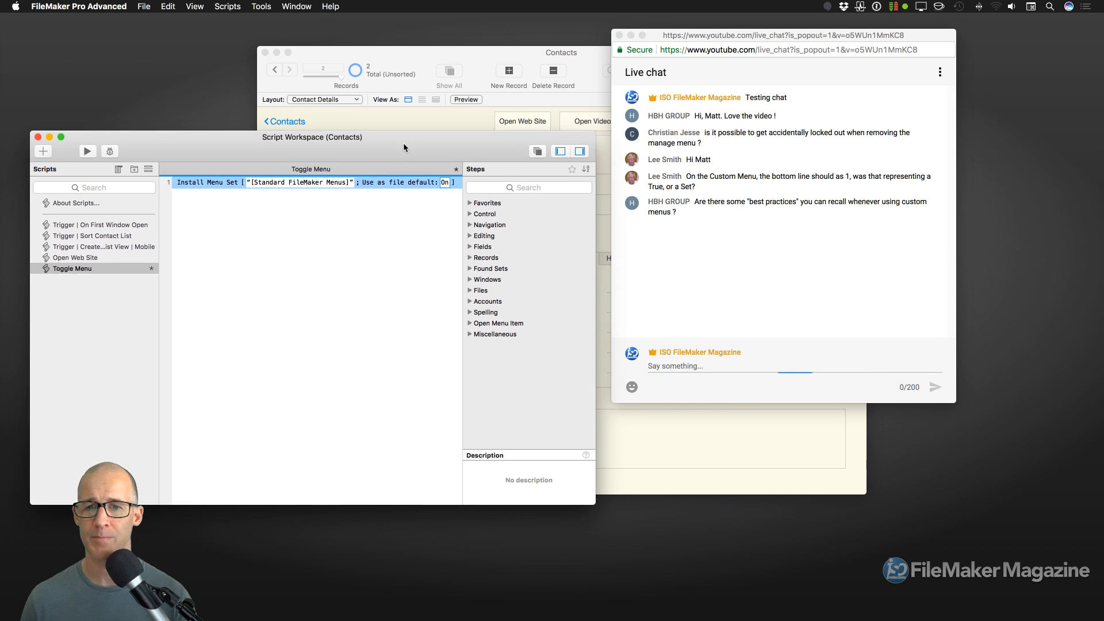
drag(402, 142, 529, 105)
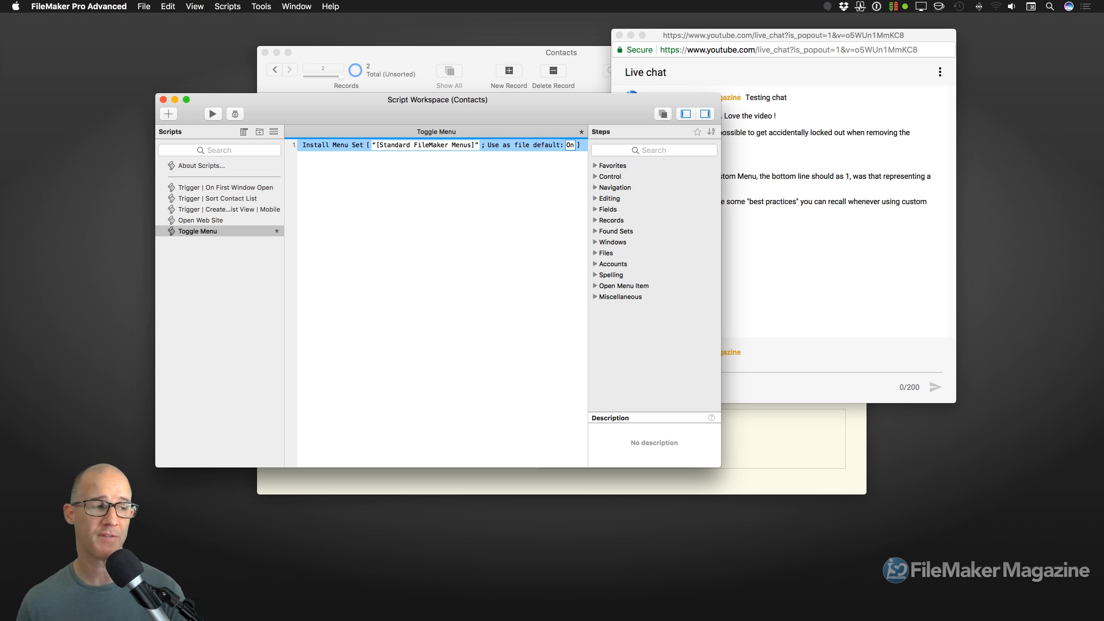
key(super+grave)
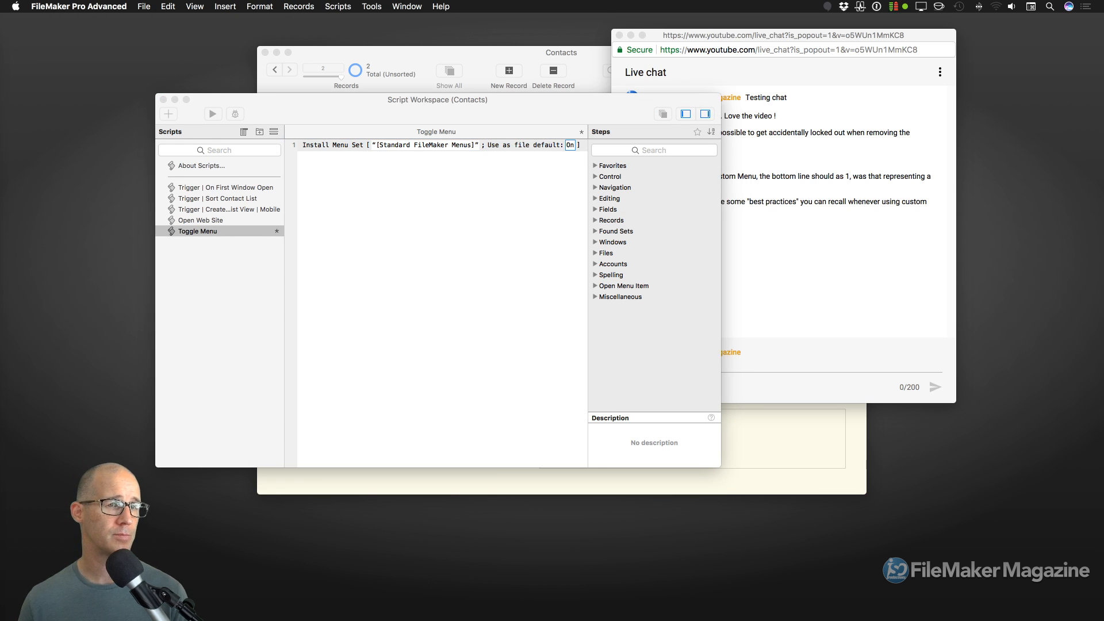